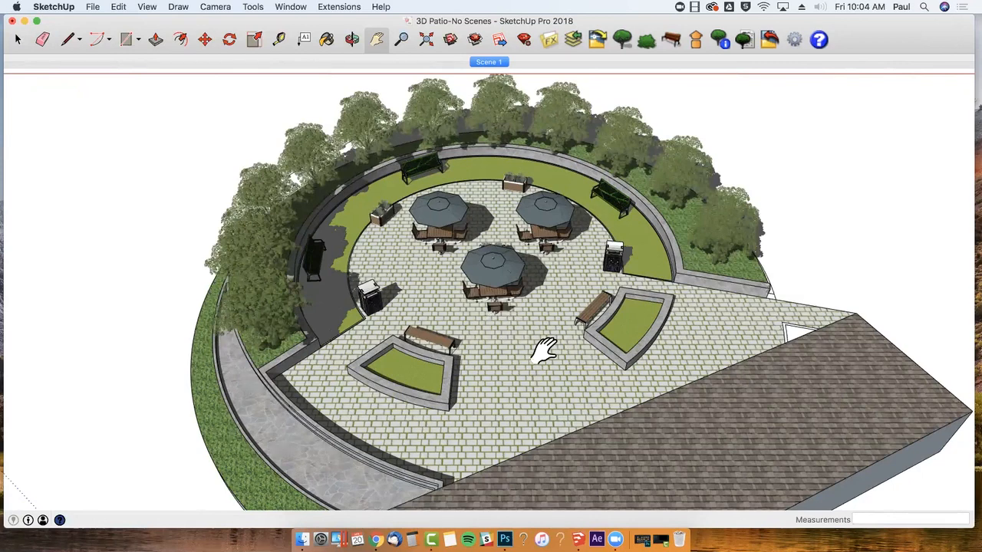
Step: Position the camera on the patio paving with a 6' eye height and look around towards the umbrella tables
middle_click_drag(536, 378, 668, 373)
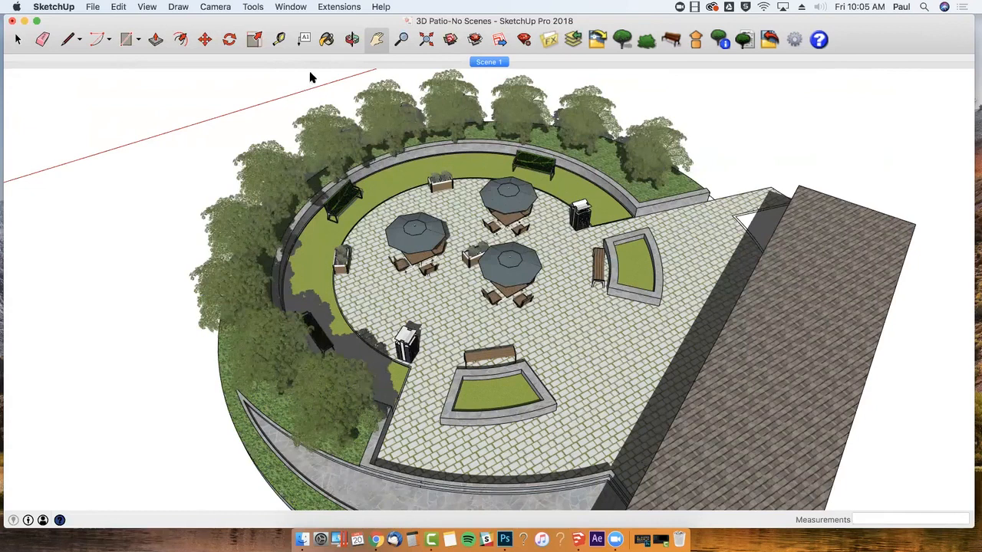
left_click(206, 7)
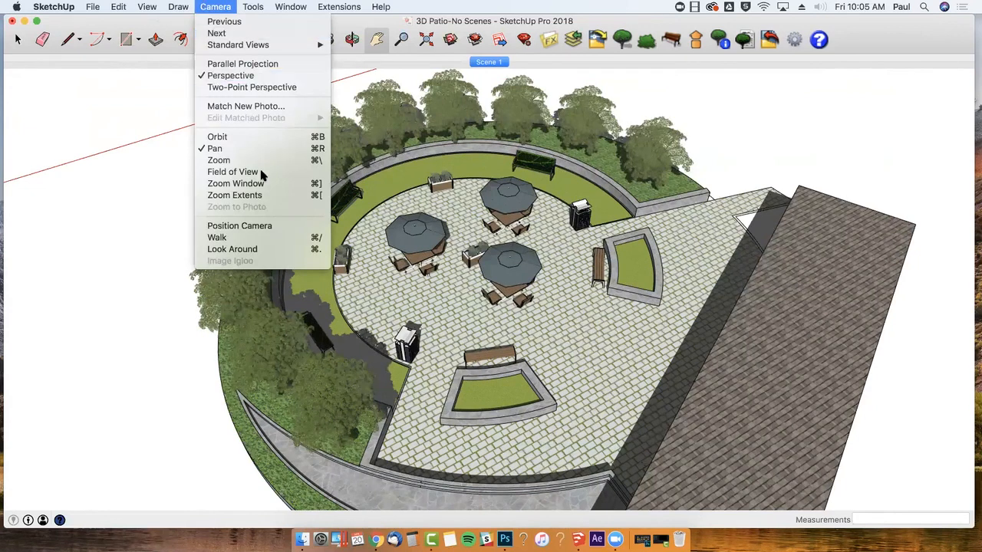
left_click(270, 226)
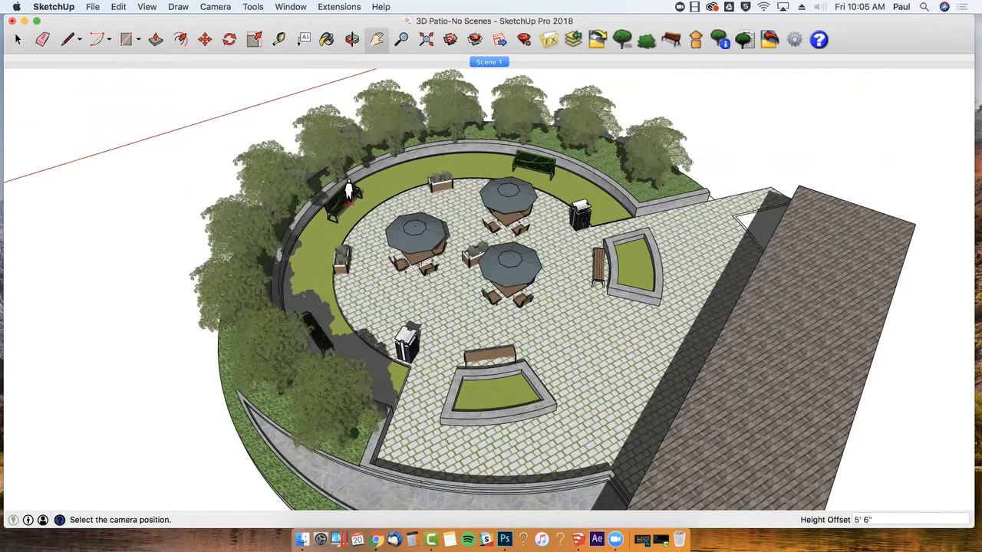
left_click(629, 337)
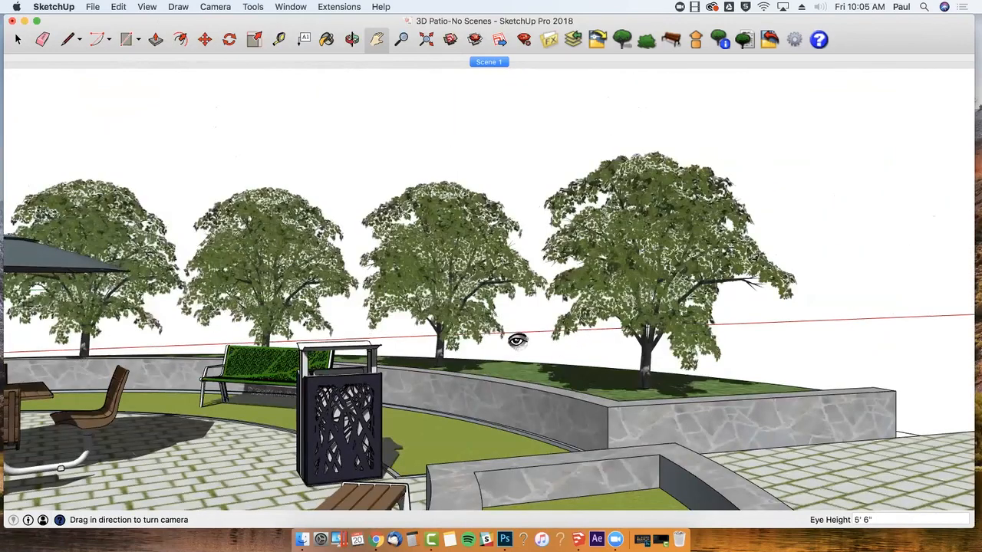
left_click(872, 520)
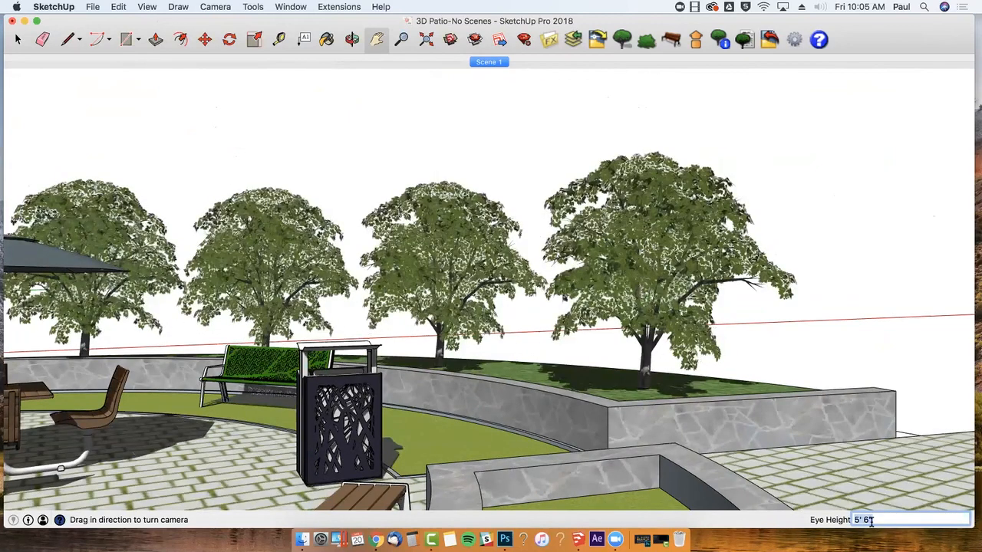
type("6")
key("Return")
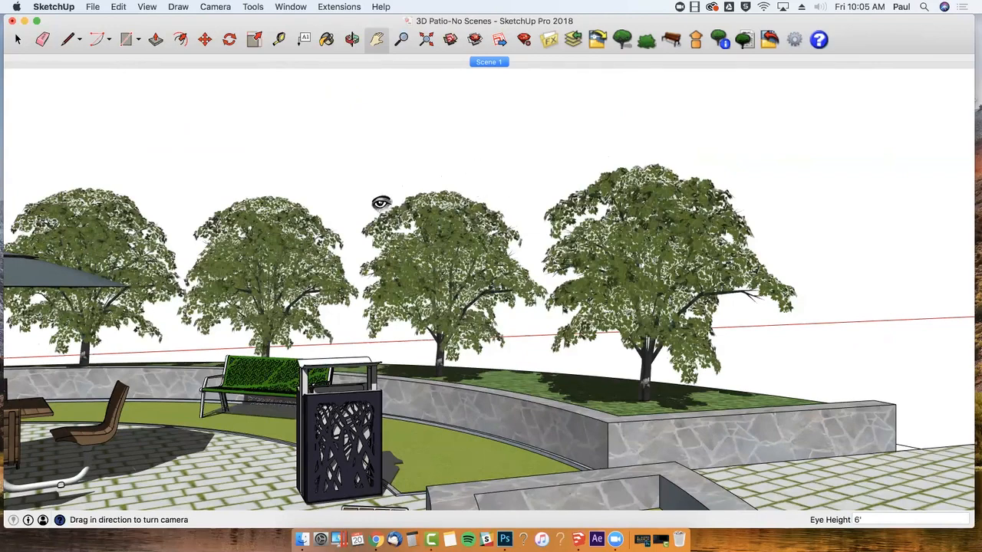
left_click_drag(427, 296, 845, 255)
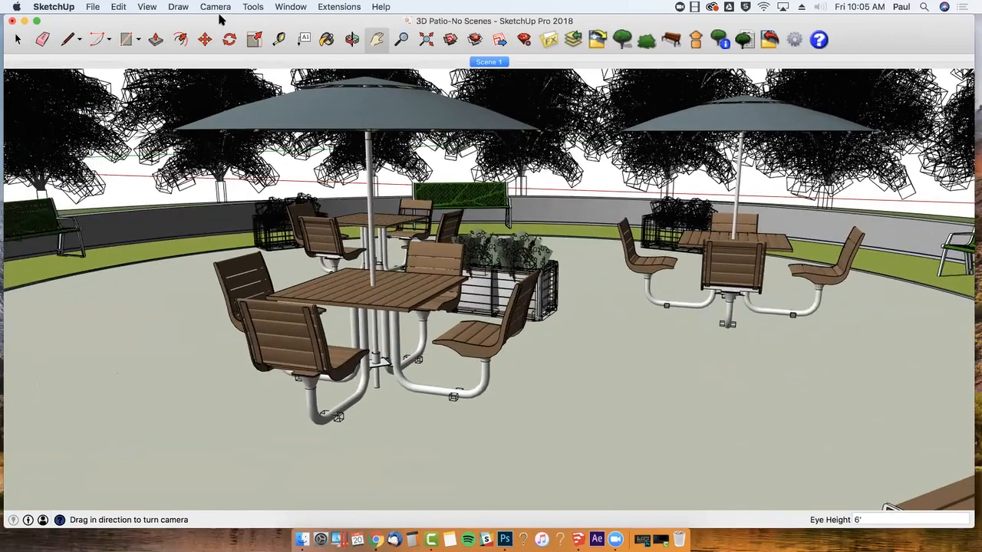
Step: Walk through the patio and adjust the view to frame the umbrella tables between the two wooden benches and stone planters
left_click(155, 9)
mouse_move(220, 8)
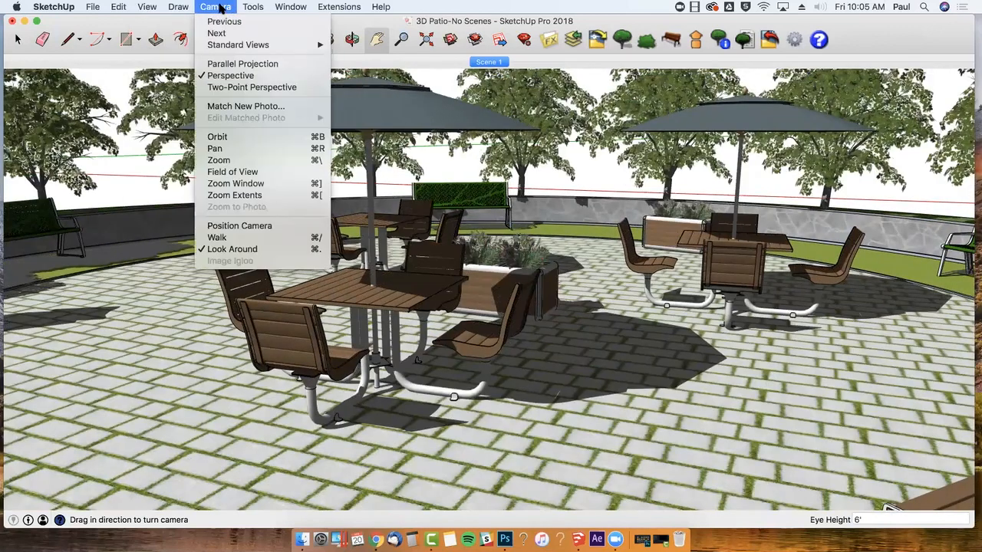
left_click(265, 244)
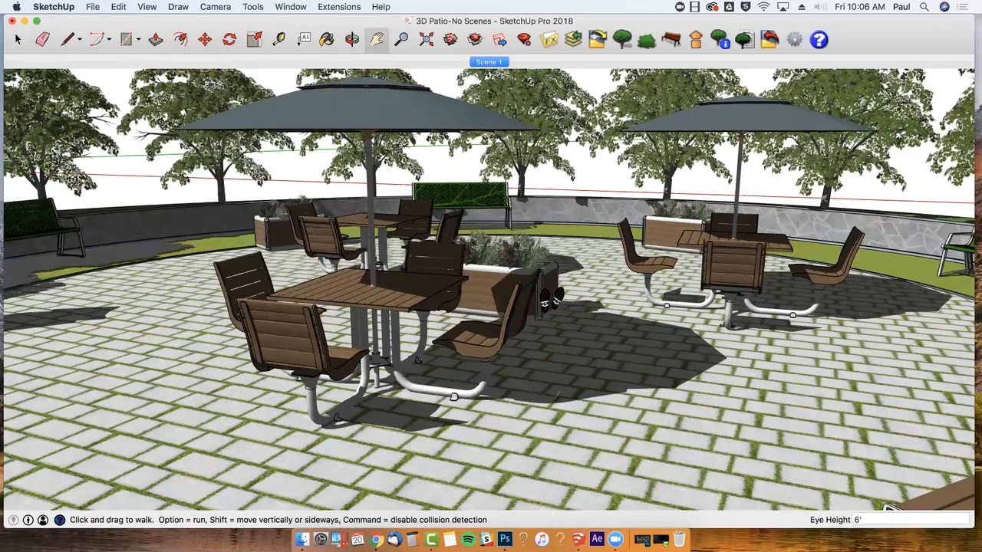
left_click_drag(528, 291, 393, 219)
left_click_drag(886, 306, 550, 283)
key("o")
mouse_move(547, 228)
middle_mouse_down()
mouse_move(554, 222)
mouse_move(557, 236)
middle_mouse_up()
scroll(557, 237, "up", 2)
middle_click_drag(493, 283, 513, 316)
left_click_drag(539, 332, 441, 373)
middle_click_drag(442, 374, 471, 358)
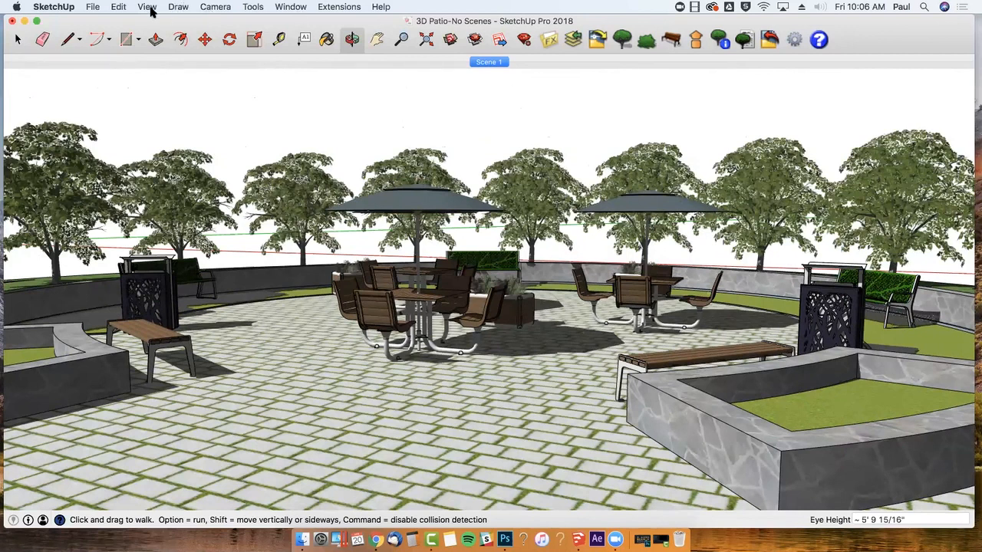
Step: Show the list of scenes and add a new scene from the current eye-level patio view
left_click(288, 7)
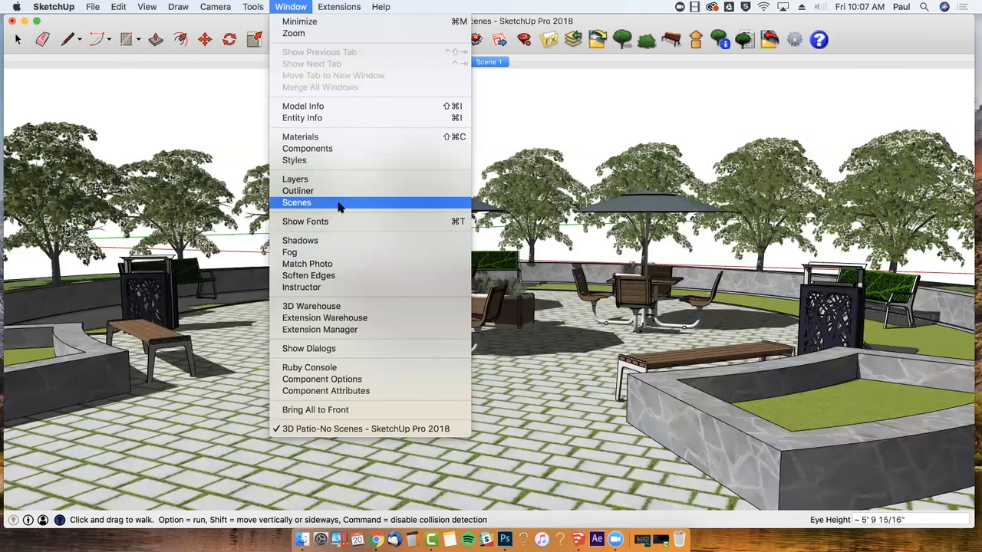
left_click(339, 207)
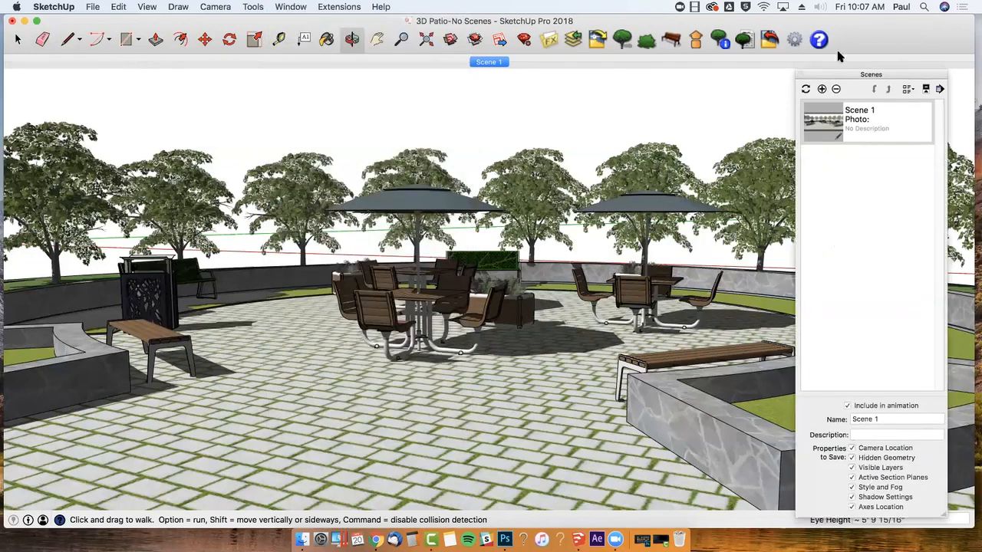
left_click_drag(836, 79, 838, 40)
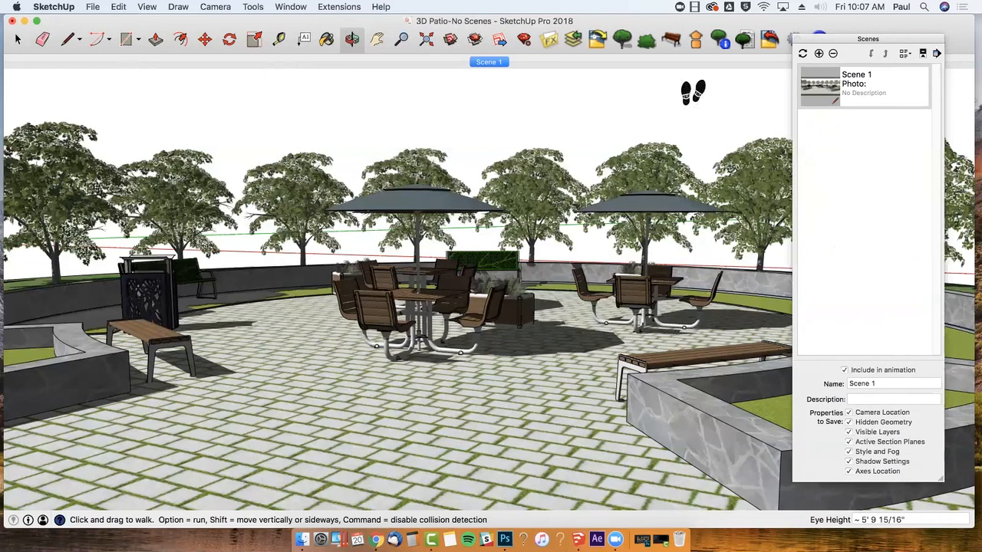
left_click(818, 55)
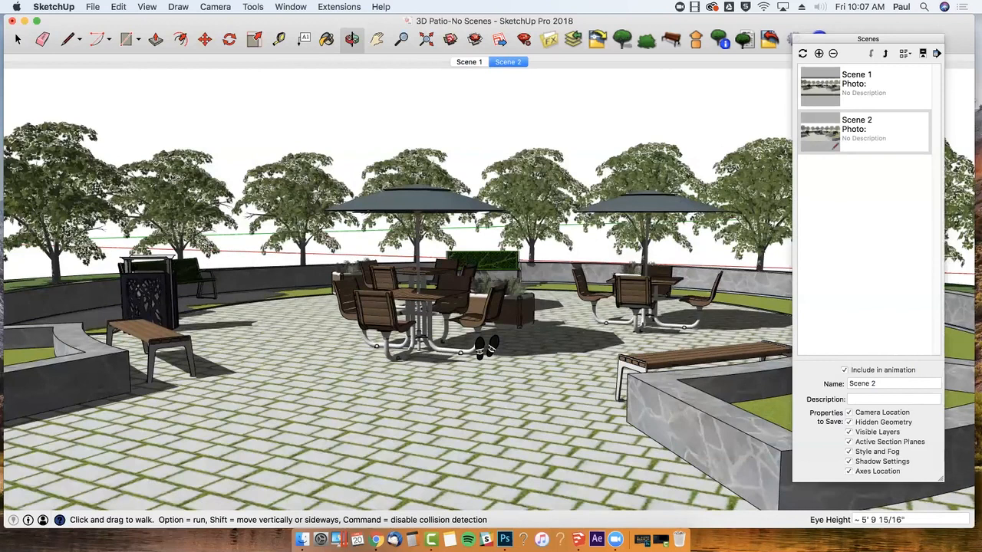
Step: Delete Scene 2 and return the view to Scene 1
right_click(856, 125)
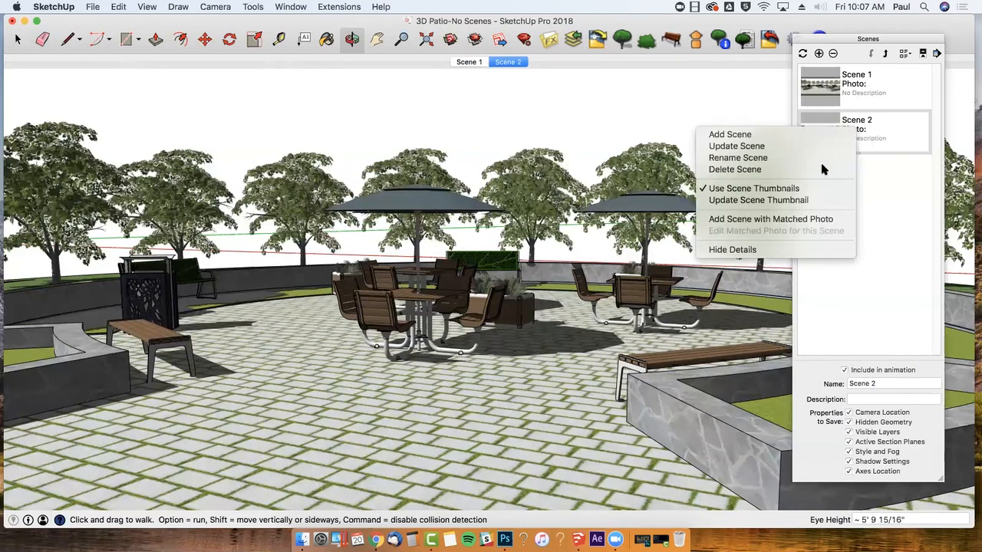
left_click(822, 169)
left_click(893, 88)
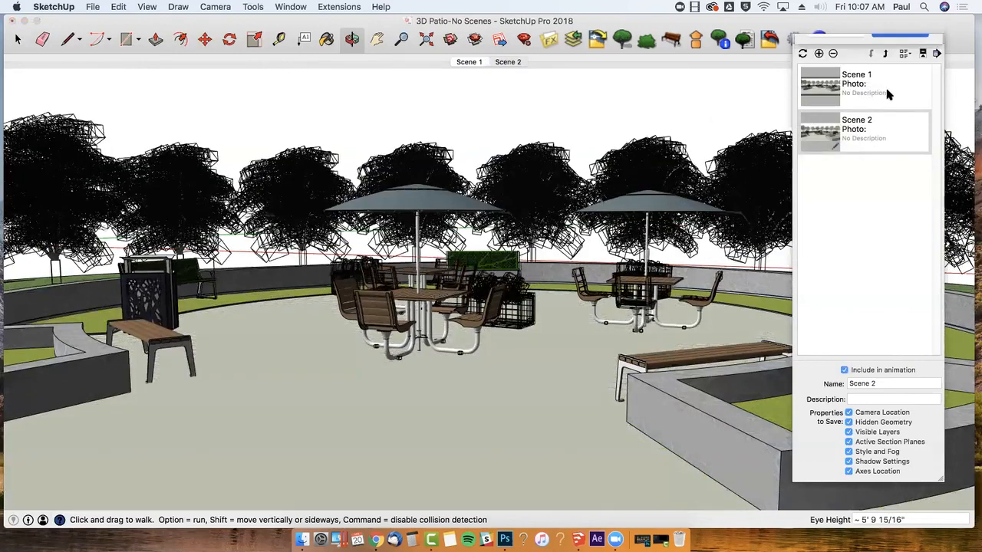
double_click(858, 102)
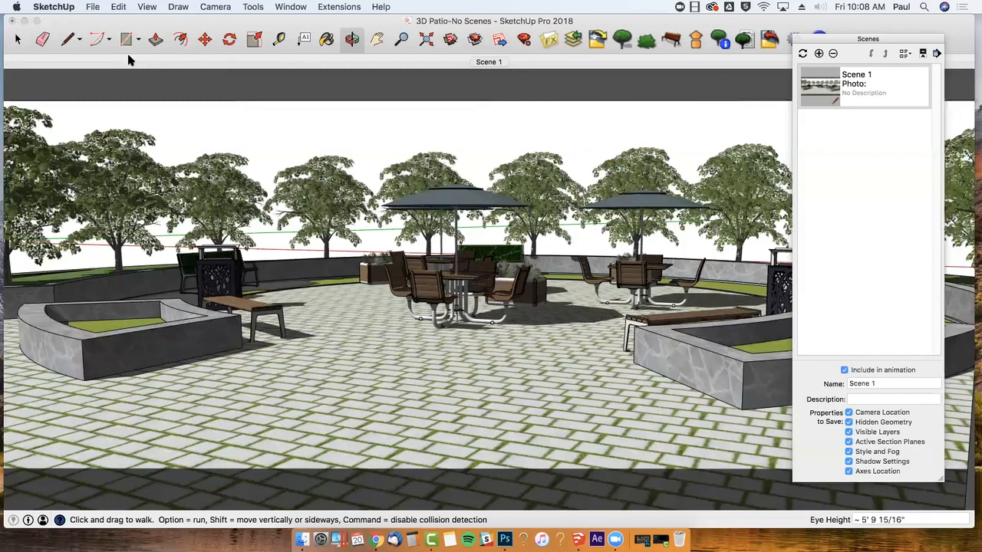
left_click(93, 8)
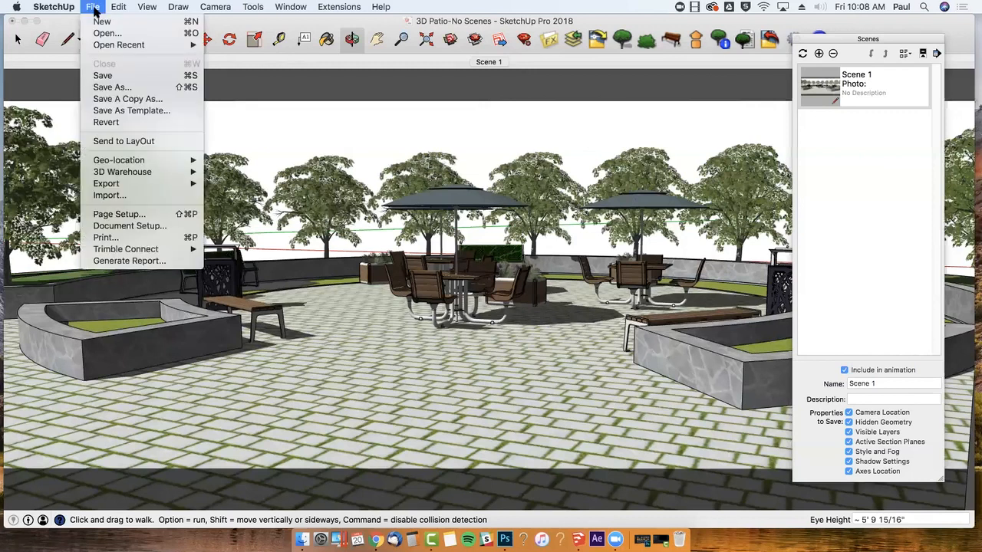
mouse_move(127, 184)
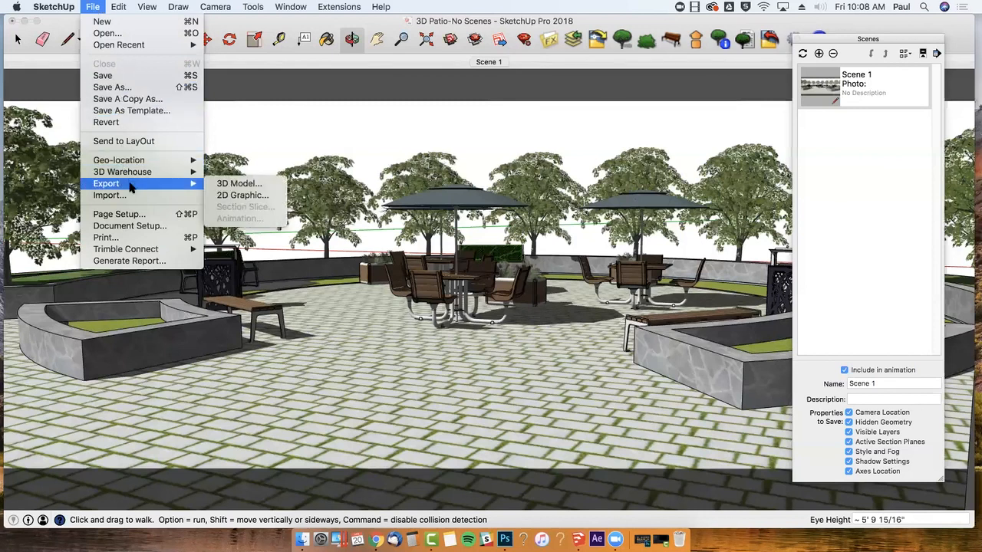
left_click(230, 197)
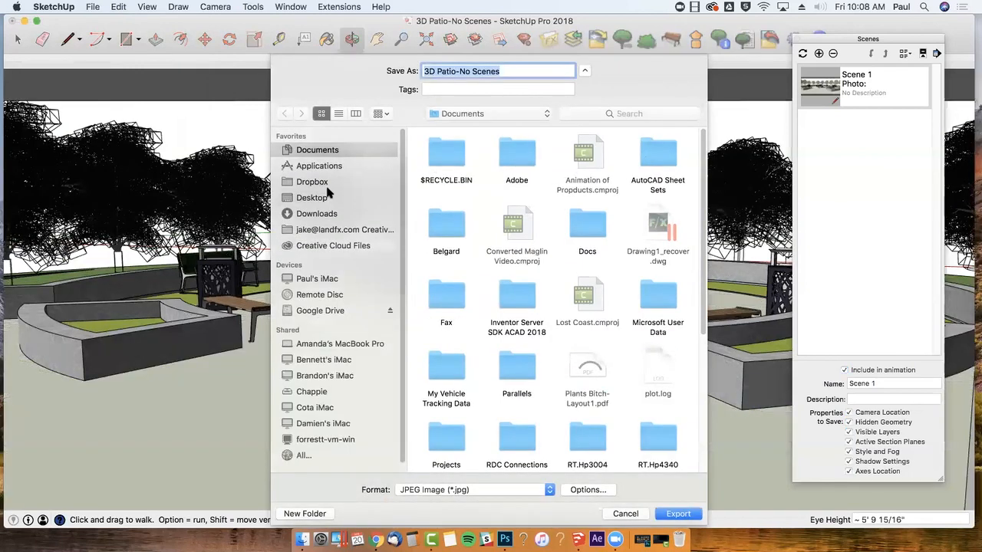
left_click(314, 198)
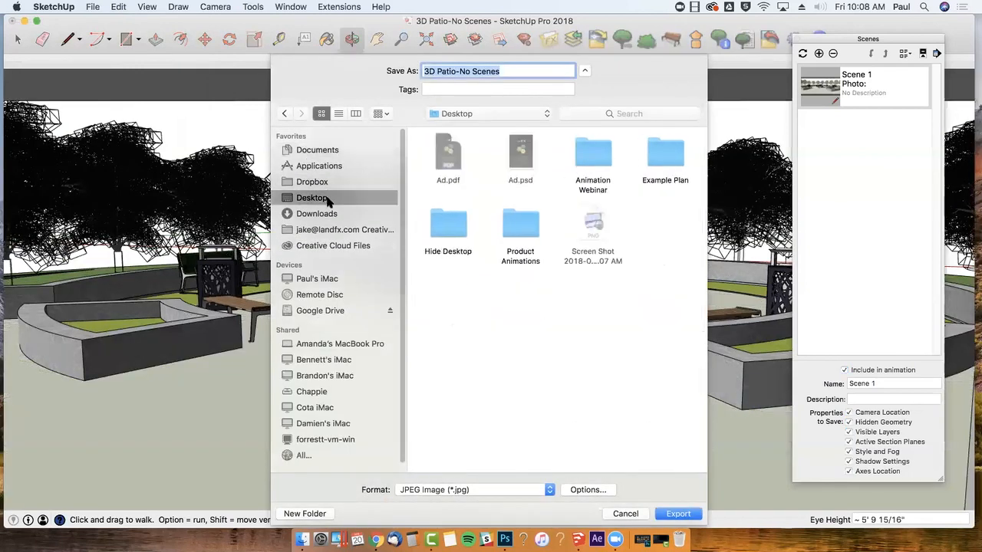
double_click(521, 222)
left_click(287, 114)
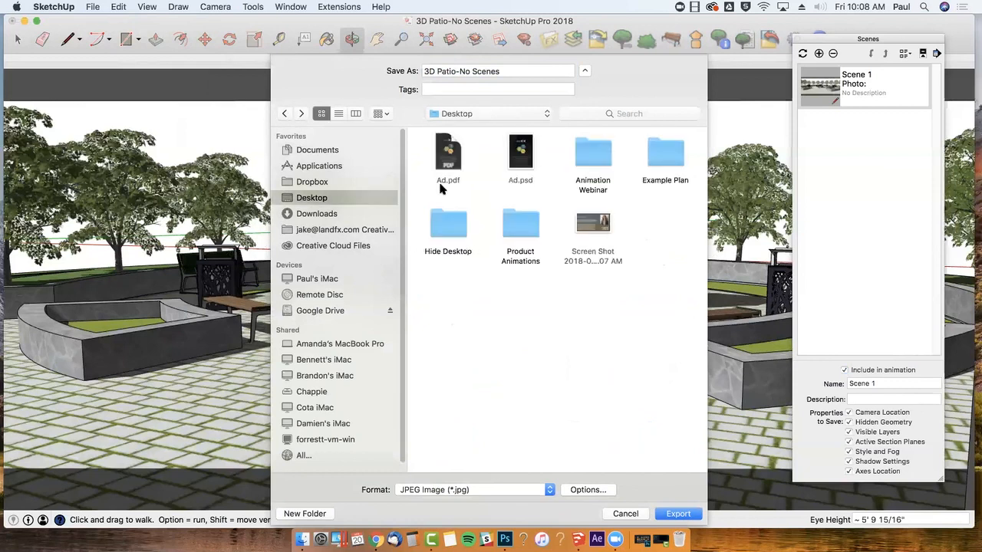
double_click(592, 153)
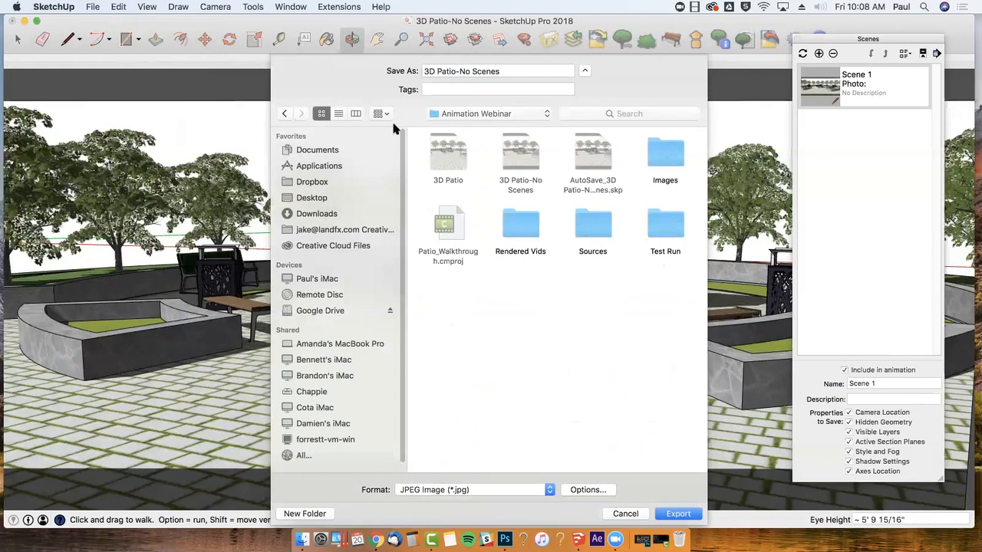
left_click(625, 514)
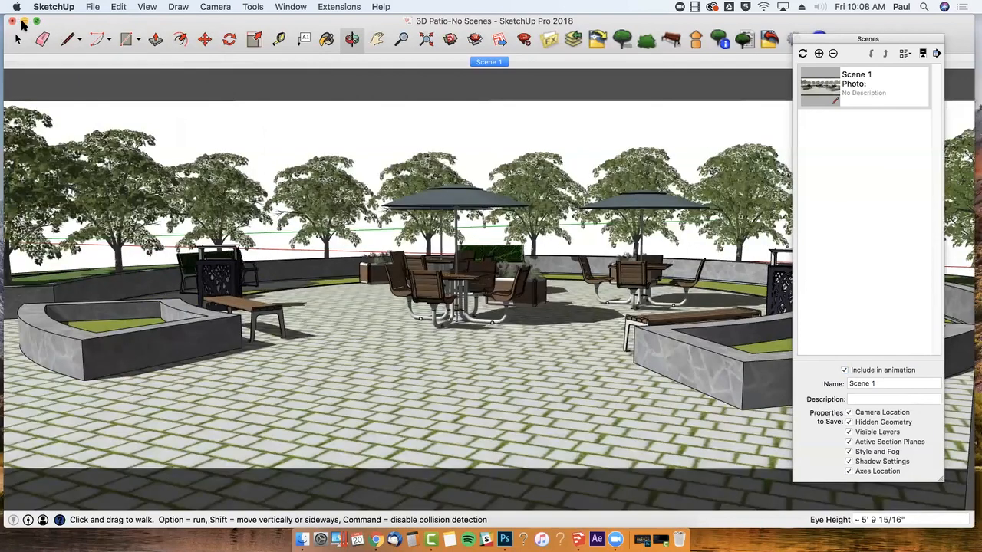
Step: Switch to Photoshop, create an HDTV 1080p film and video document of 1920 x 1080 px at 72 ppi, and close the timeline
left_click(23, 21)
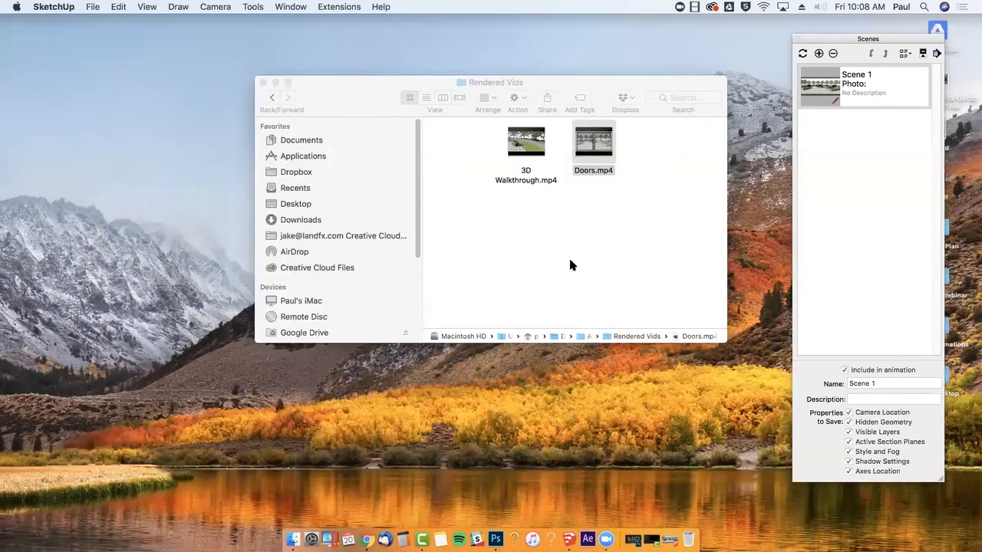
left_click(633, 539)
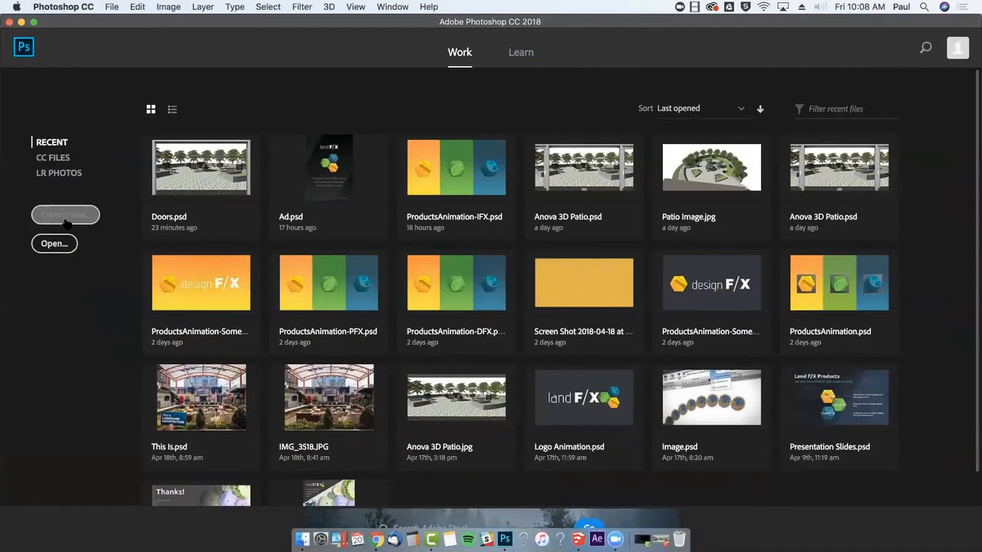
left_click(97, 214)
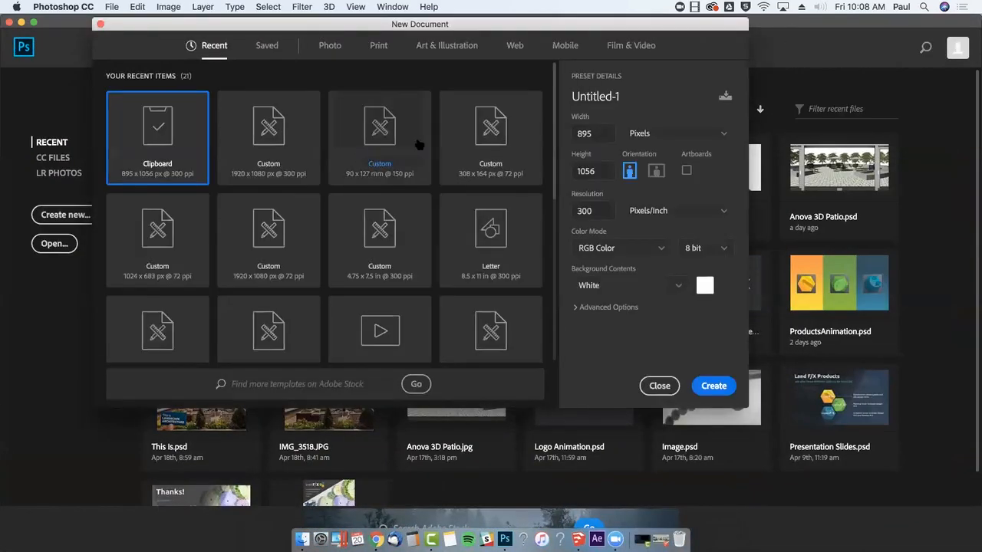
left_click(634, 47)
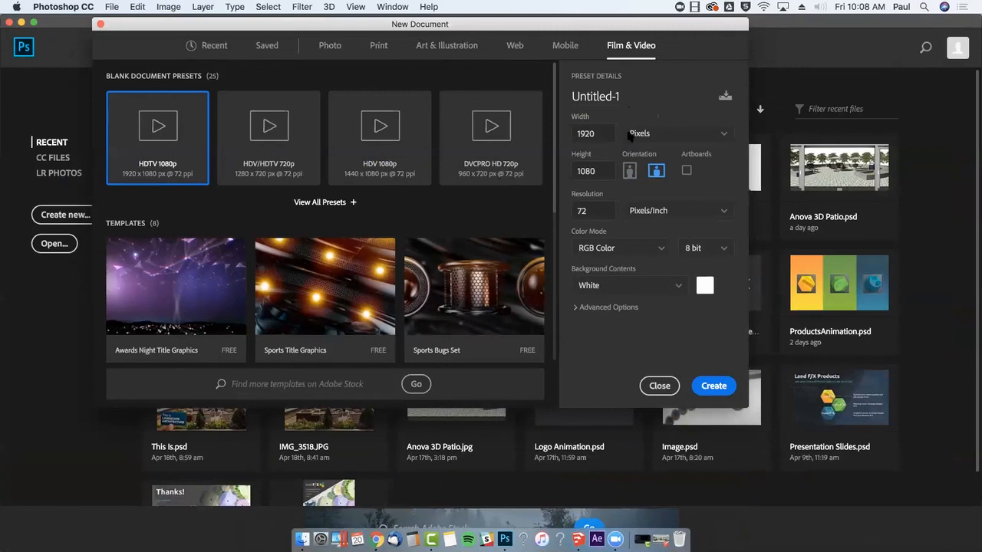
left_click(601, 211)
left_click(720, 390)
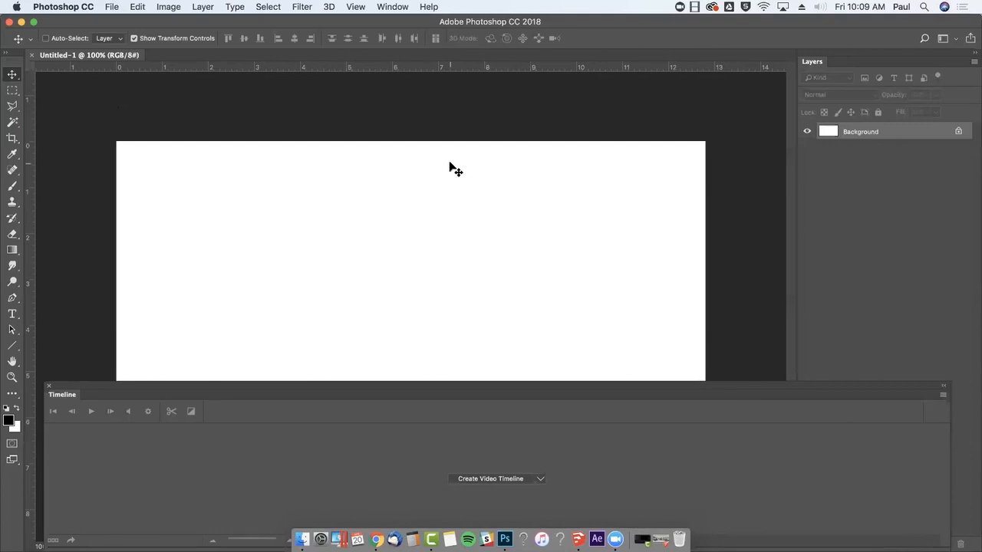
left_click(48, 388)
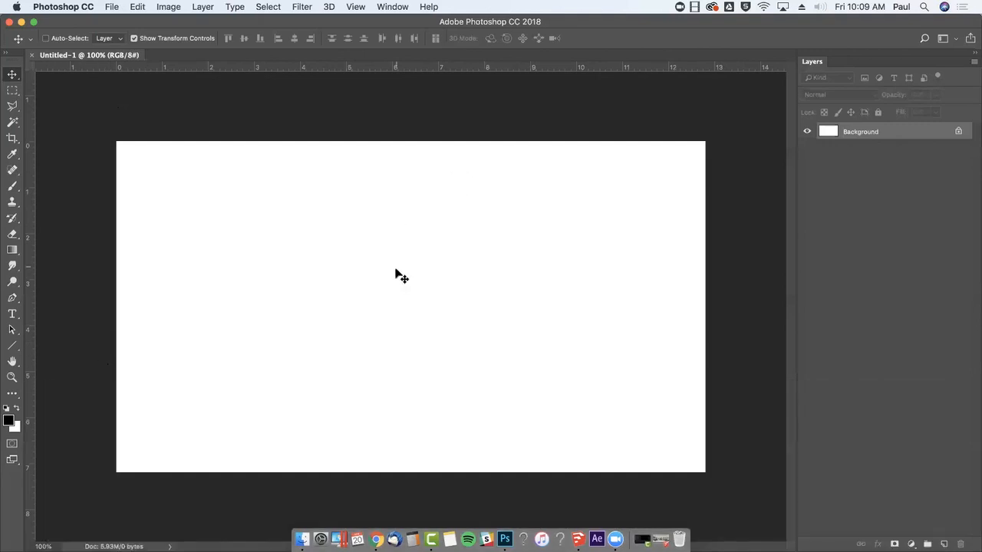
Step: Place 3D Patio.jpg from the Animation Webinar project's Images folder into the new document
left_click(303, 539)
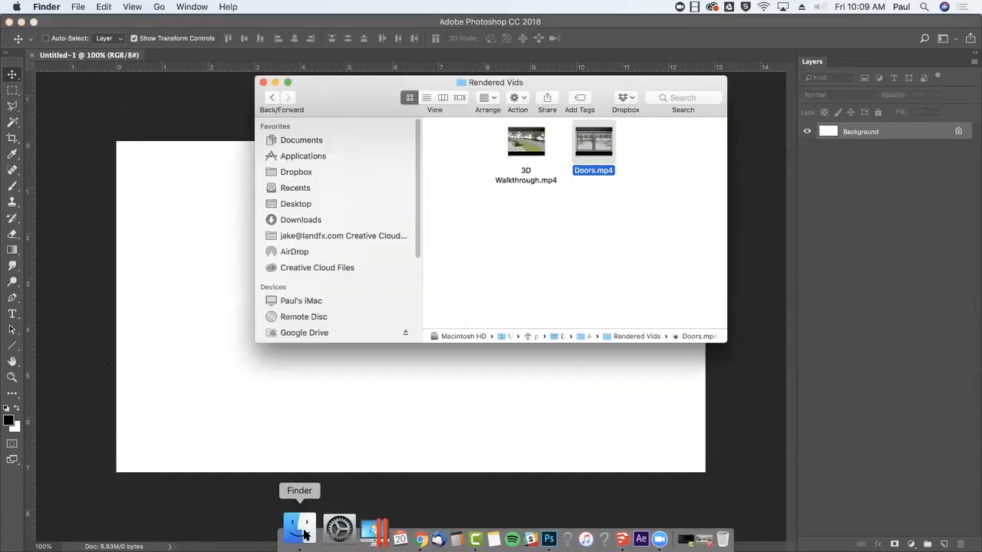
left_click(272, 98)
double_click(594, 153)
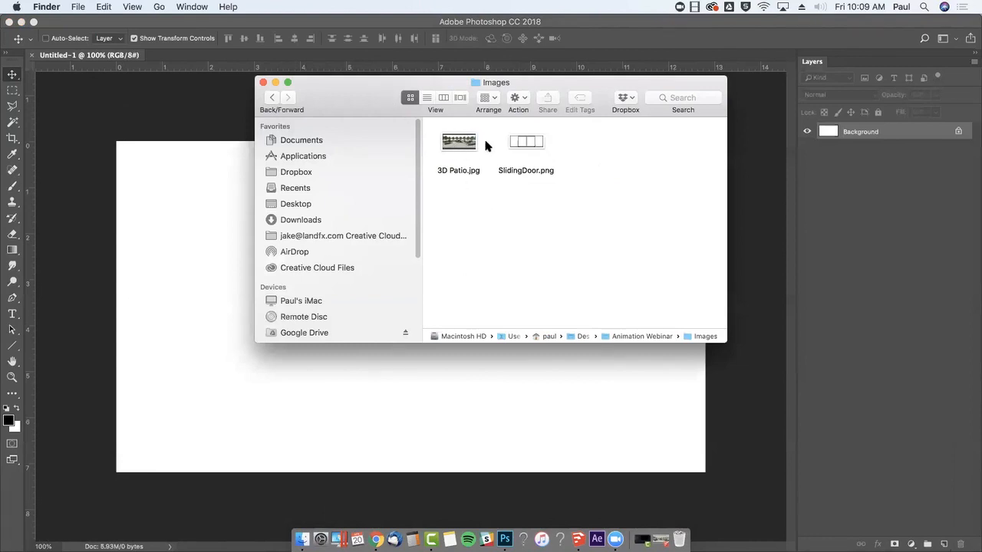
left_click_drag(456, 143, 220, 220)
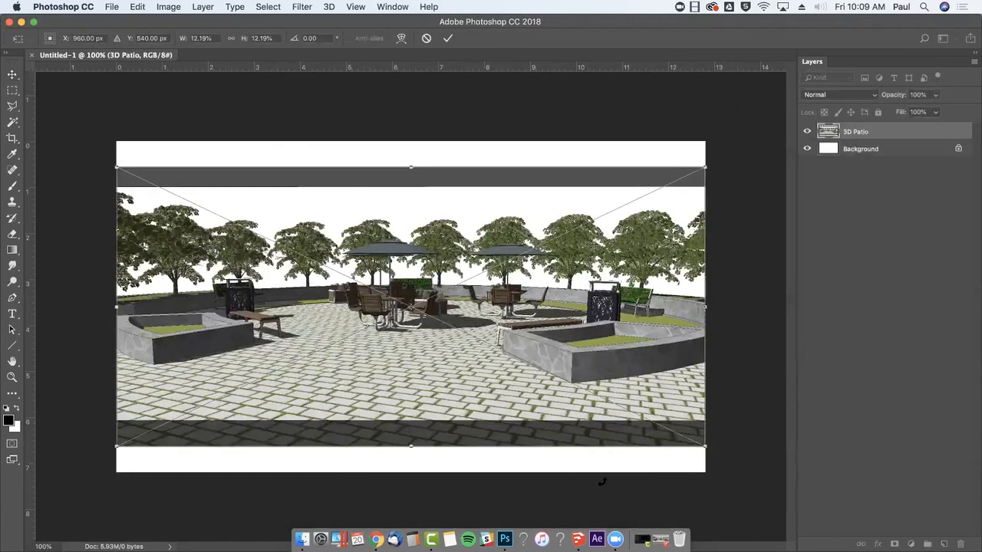
Step: Scale the placed 3D Patio image to about 14.9% and centre it so that it covers the whole canvas
left_click_drag(704, 444, 767, 475)
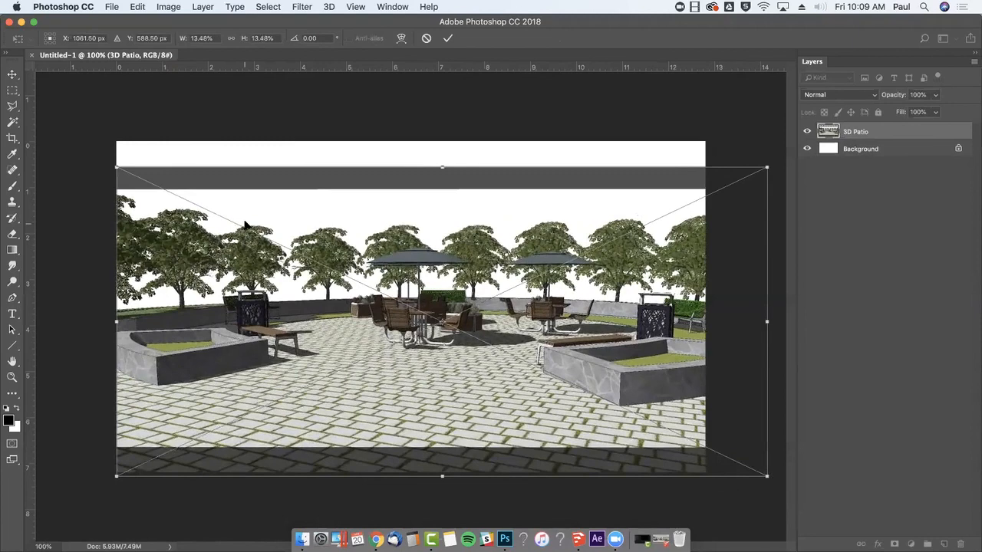
left_click_drag(117, 168, 56, 119)
left_click_drag(289, 273, 293, 273)
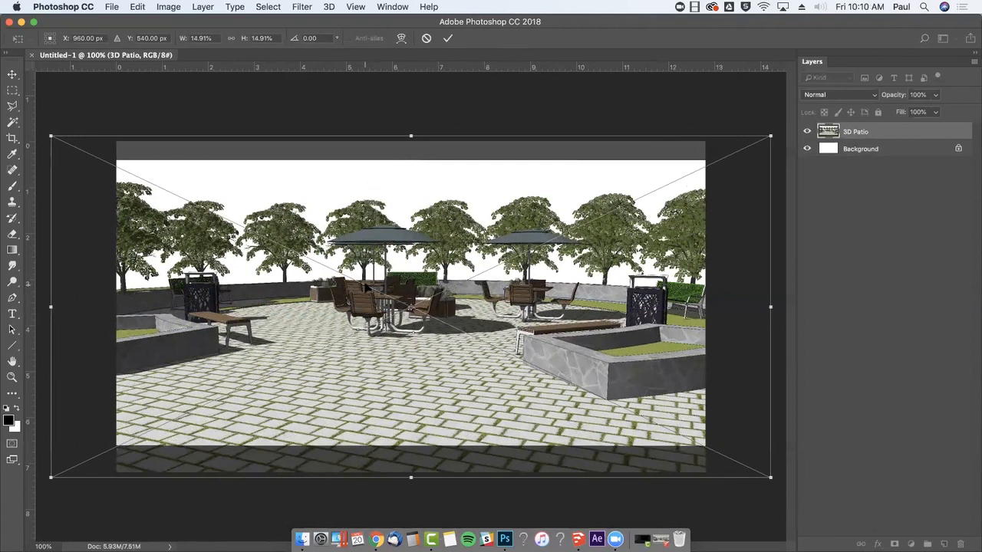
key("Return")
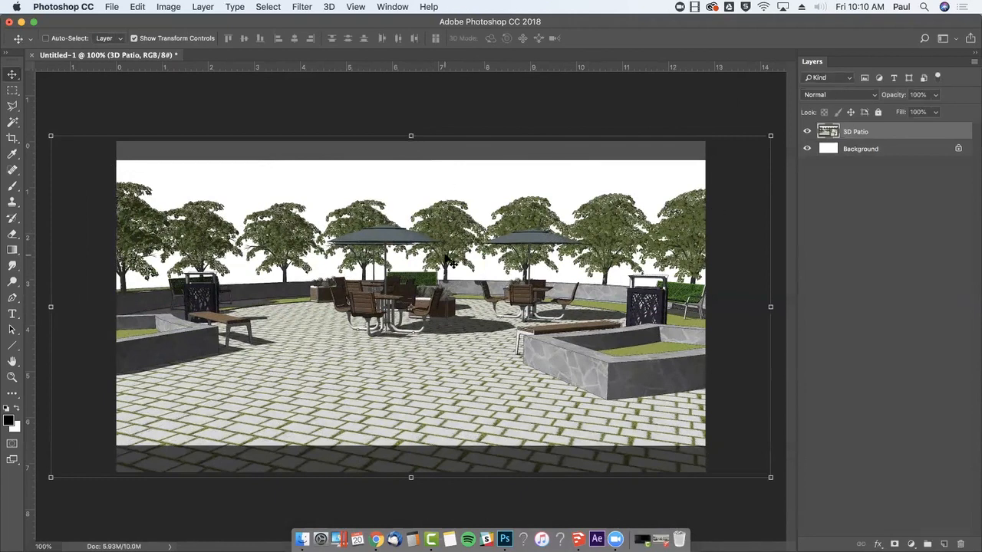
Step: Place SlidingDoor.png from the Images folder into the document above the 3D Patio layer
left_click(303, 539)
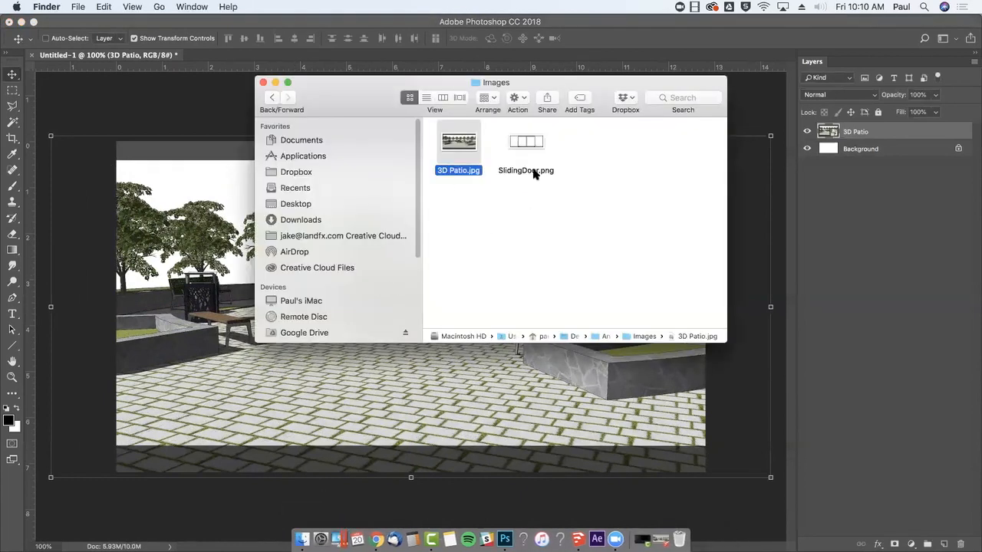
left_click(526, 142)
left_click_drag(526, 142, 428, 374)
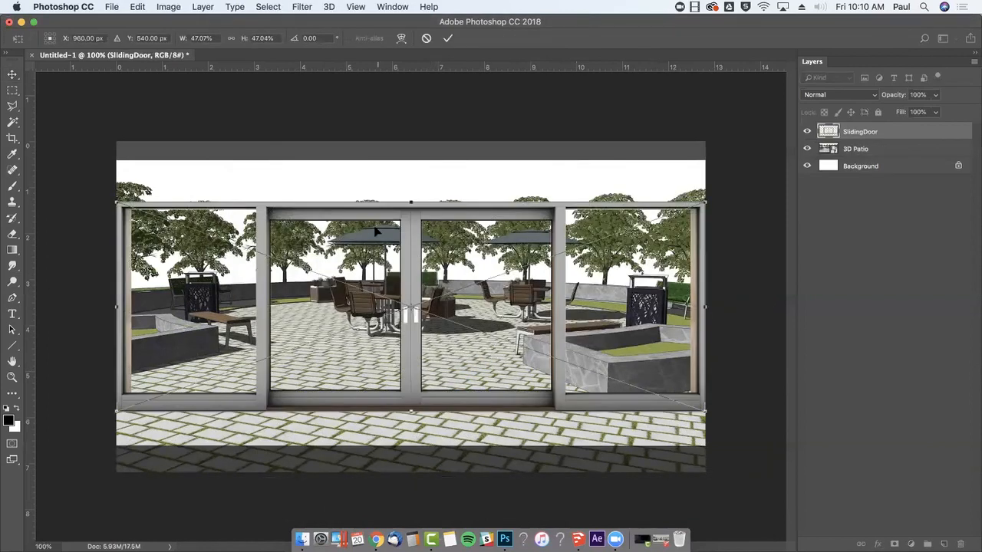
Step: Enlarge the sliding door image to about 90.4% and position it so the two middle doors and their frame fill the canvas
key("super+minus")
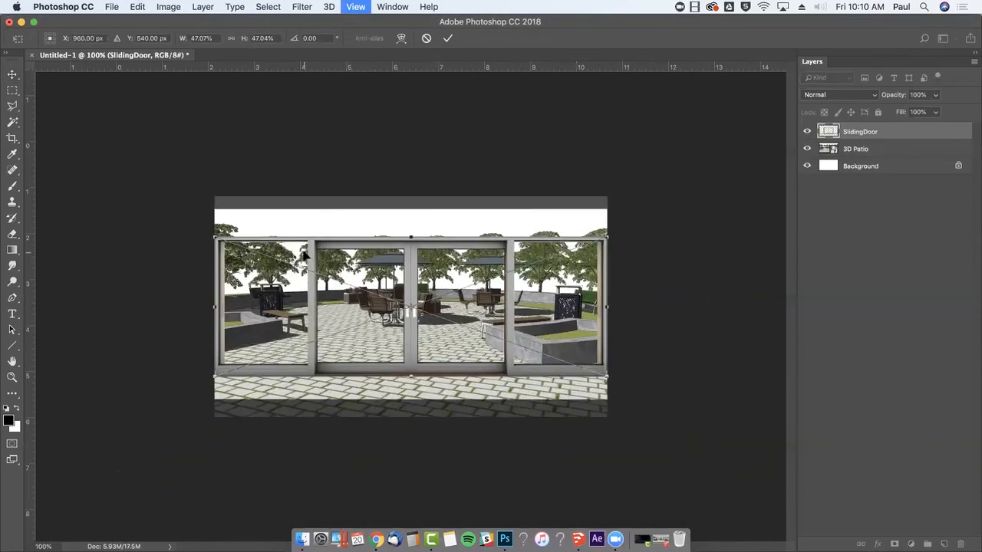
left_click_drag(209, 231, 93, 190)
left_click_drag(609, 376, 762, 484)
left_click_drag(96, 196, 29, 164)
left_click_drag(394, 232, 416, 260)
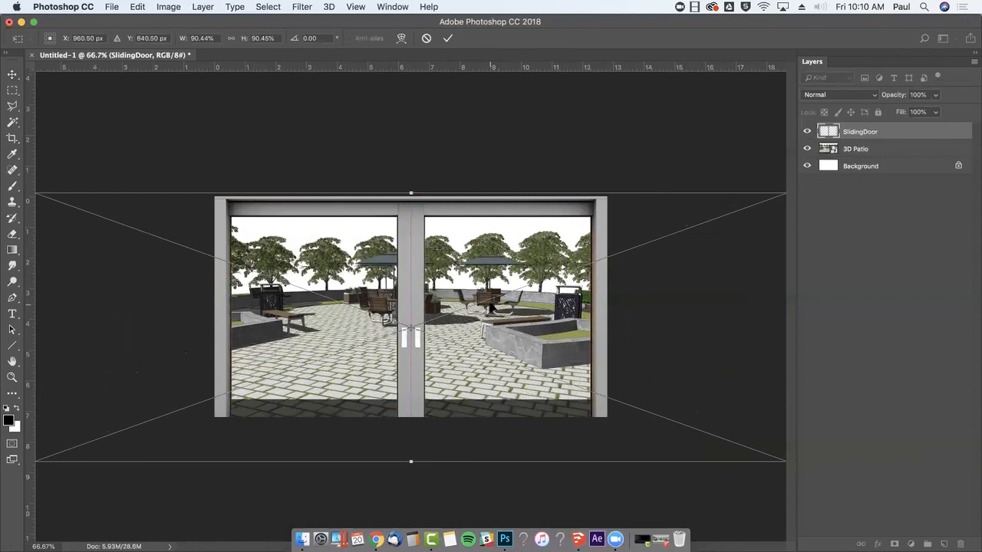
key("Return")
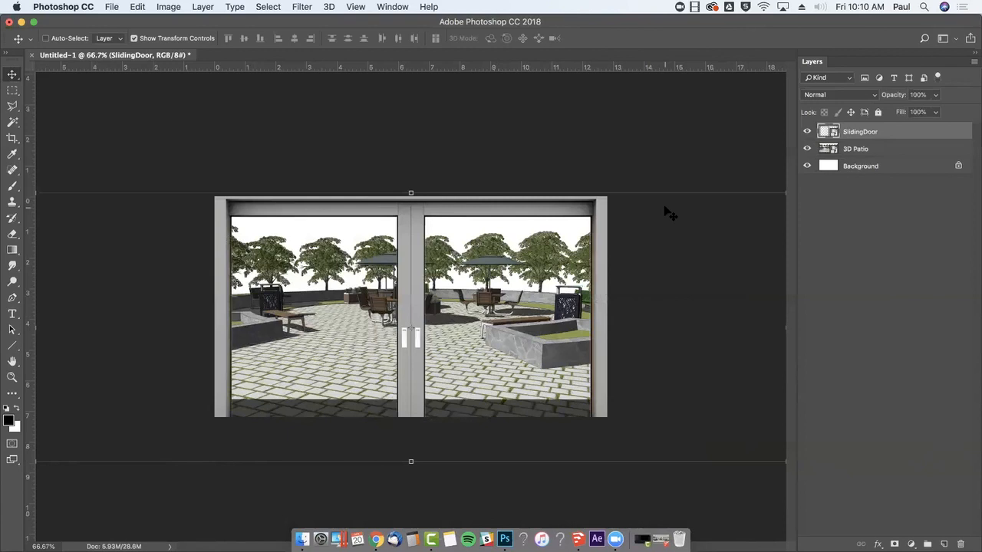
Step: Duplicate the 3D Patio layer and rasterize the copy
left_click(851, 151)
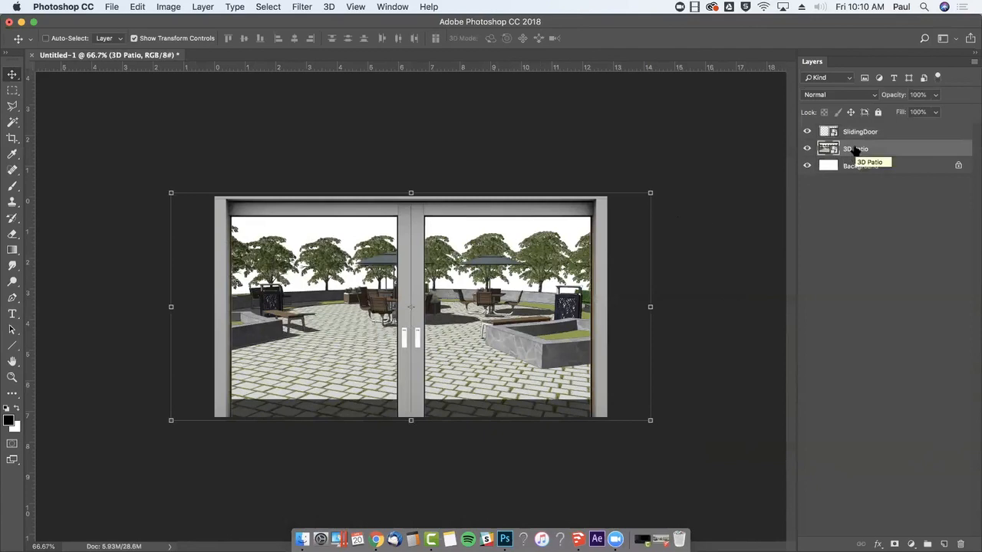
left_click_drag(857, 151, 943, 543)
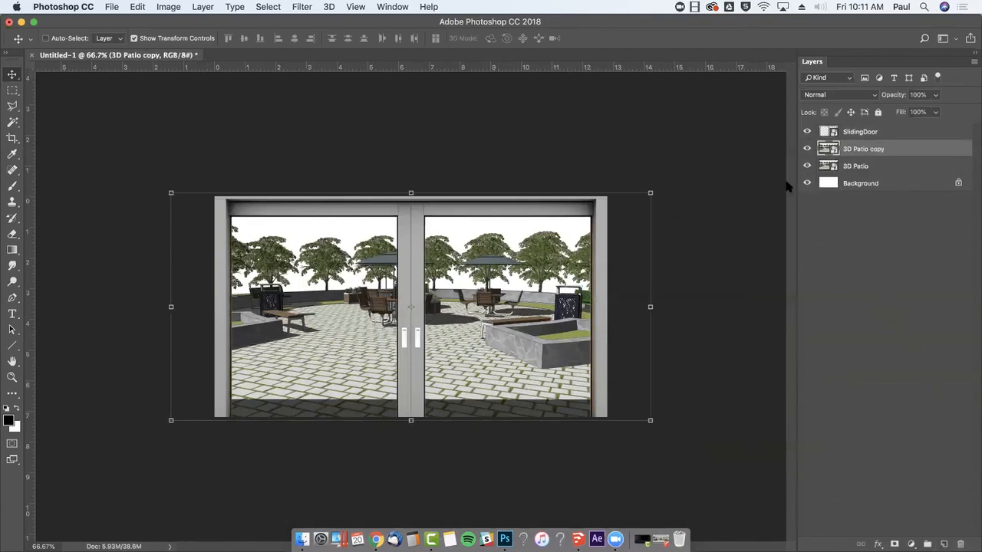
right_click(850, 148)
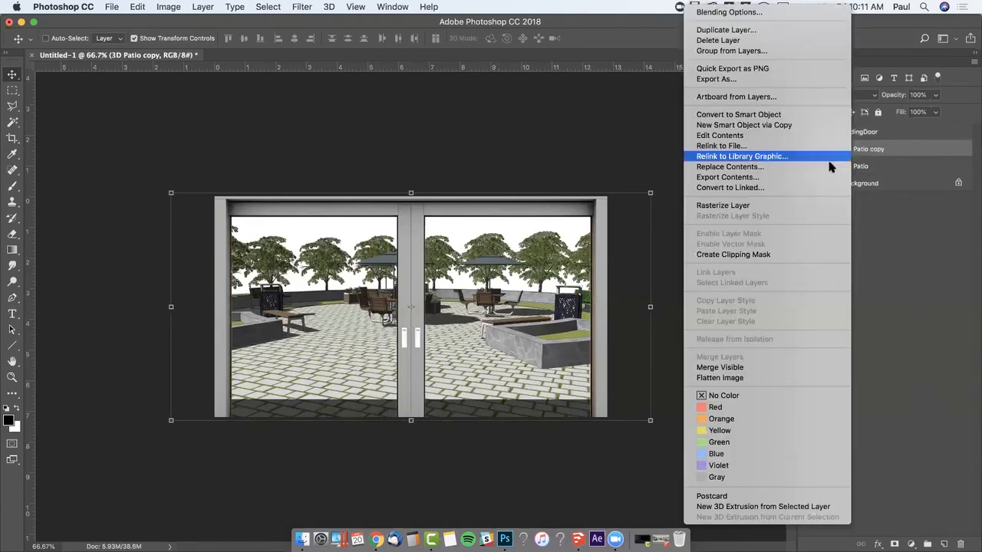
left_click(781, 204)
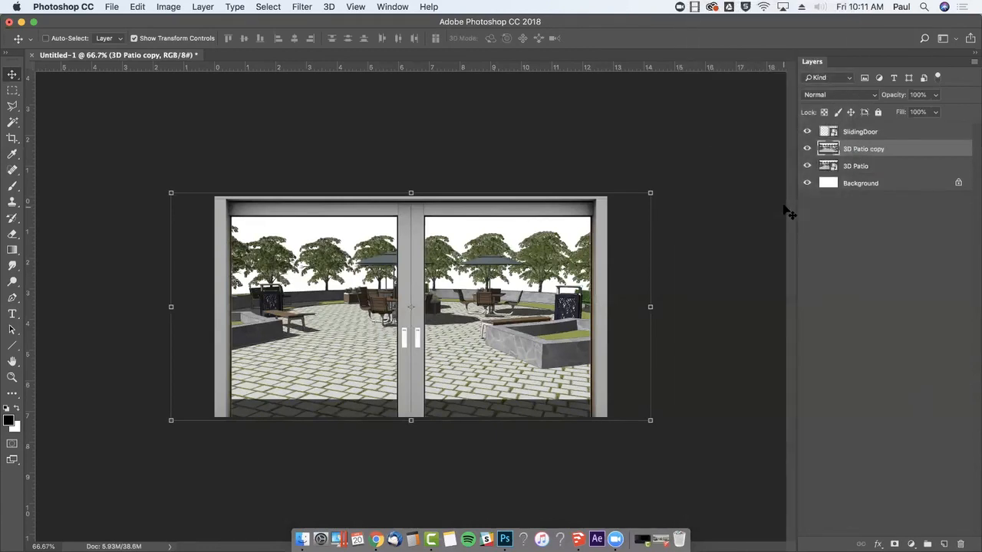
Step: Apply a 15 px Tilt-Shift blur to the patio copy, with the focus centre below the image and the blur fading in over the lower paving
left_click(302, 7)
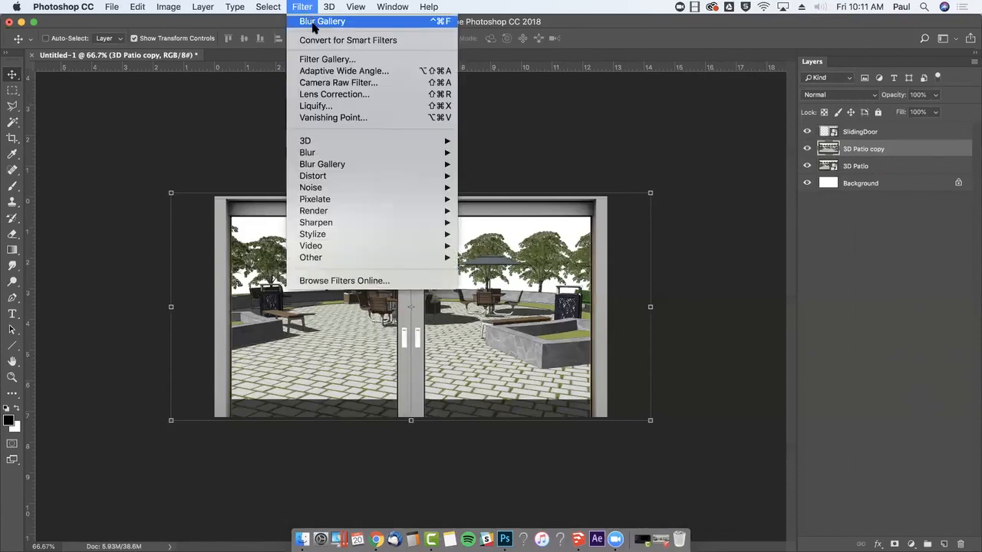
mouse_move(349, 164)
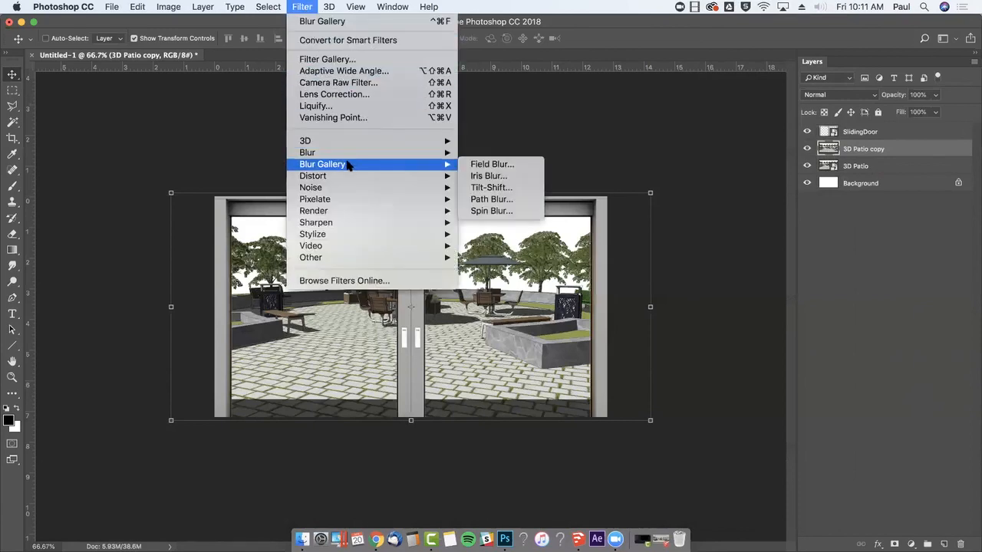
left_click(489, 187)
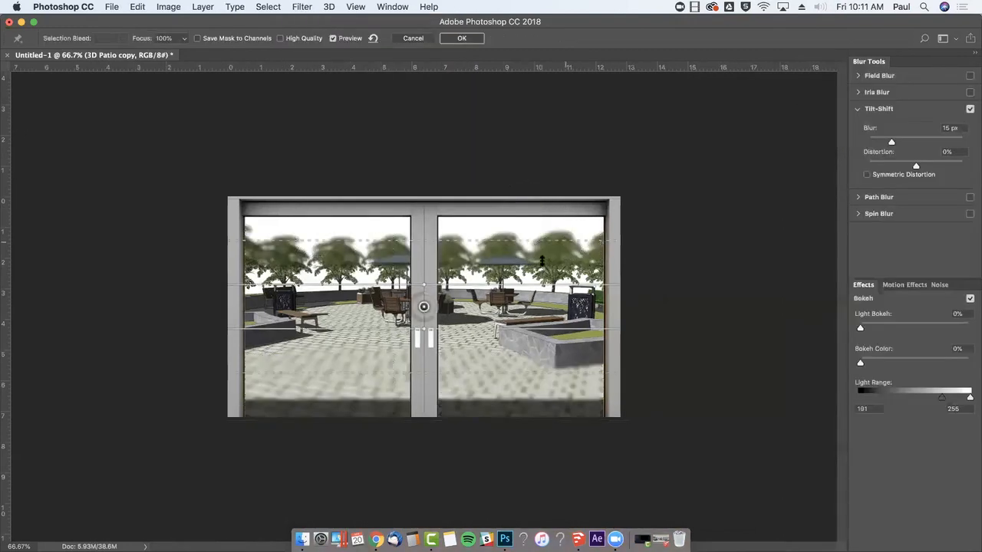
left_click_drag(424, 308, 421, 430)
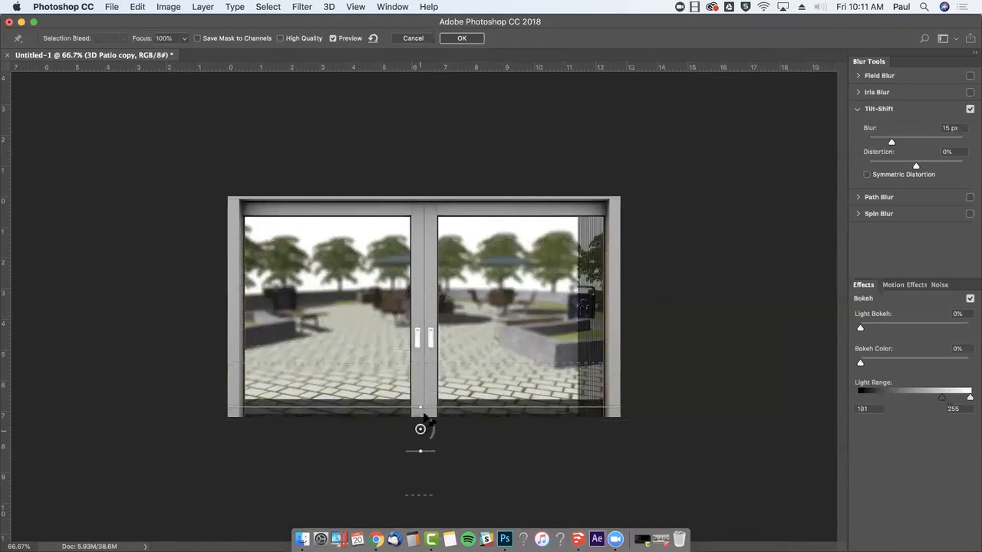
left_click_drag(439, 363, 435, 306)
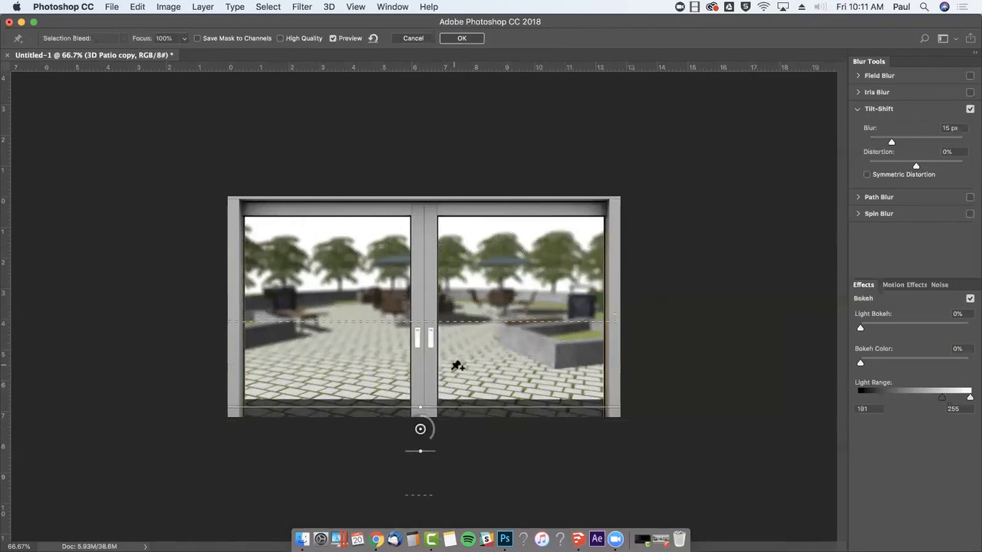
left_click_drag(457, 407, 460, 427)
mouse_move(464, 343)
left_mouse_down()
mouse_move(460, 368)
mouse_move(460, 358)
left_mouse_up()
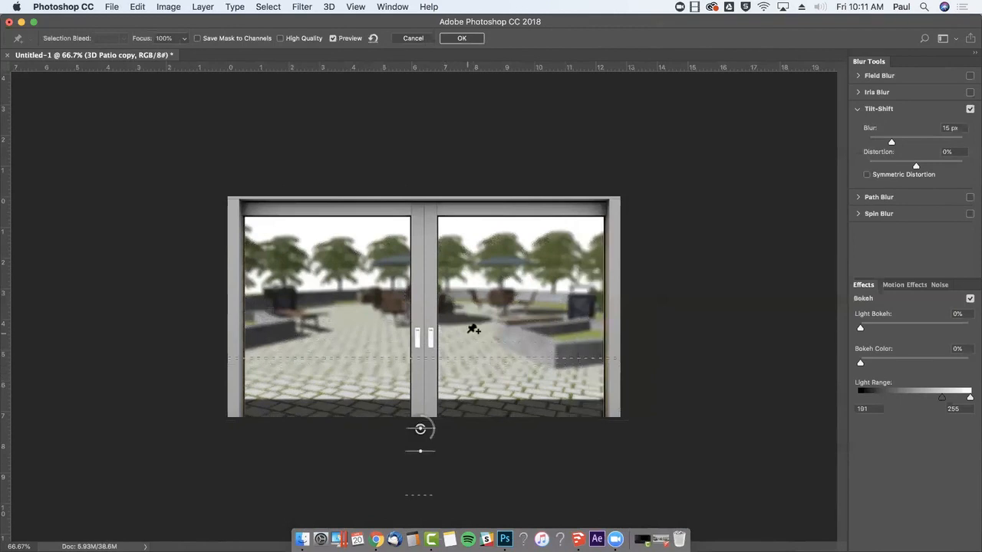
key("Return")
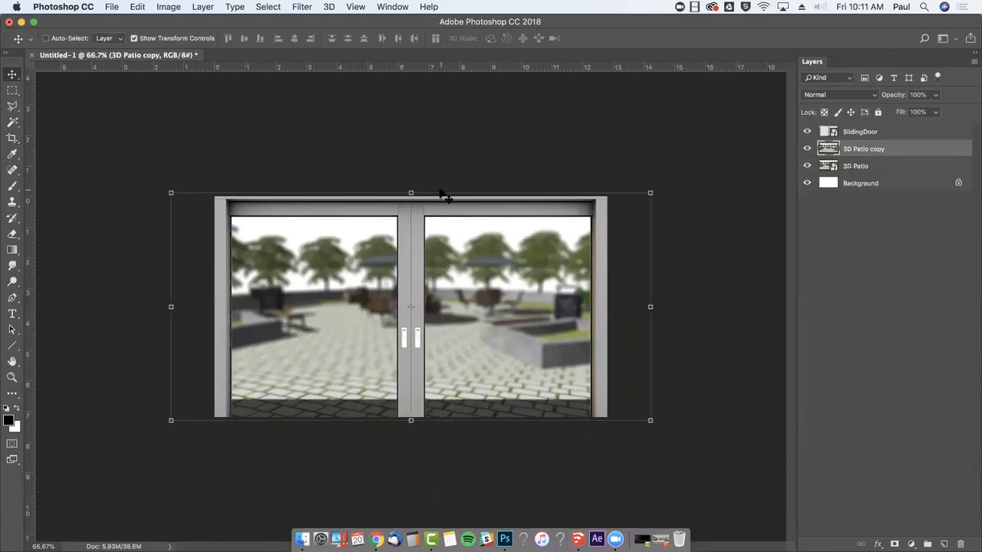
Step: Rasterize the SlidingDoor layer, then cut the two middle doors out of the frame and paste them onto a new layer
left_click(851, 132)
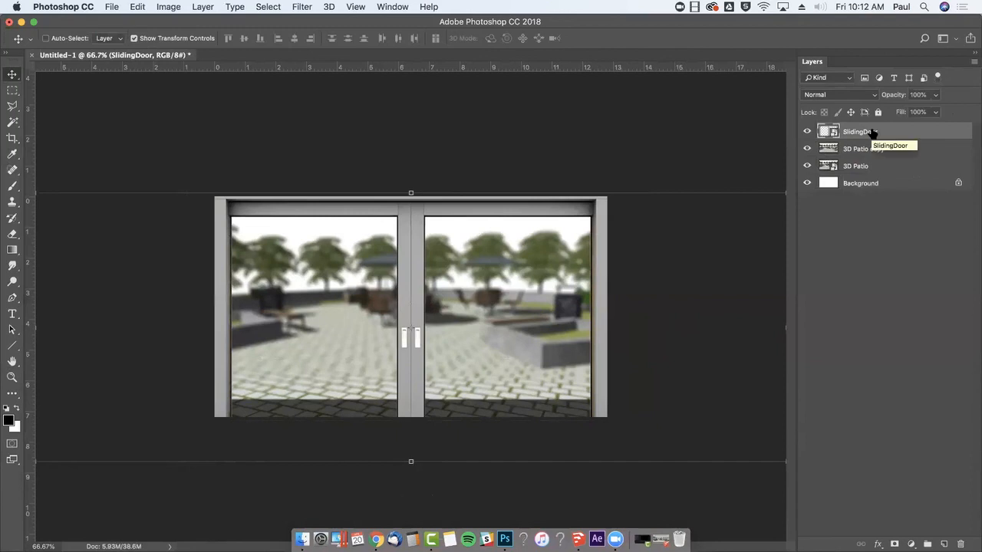
right_click(847, 131)
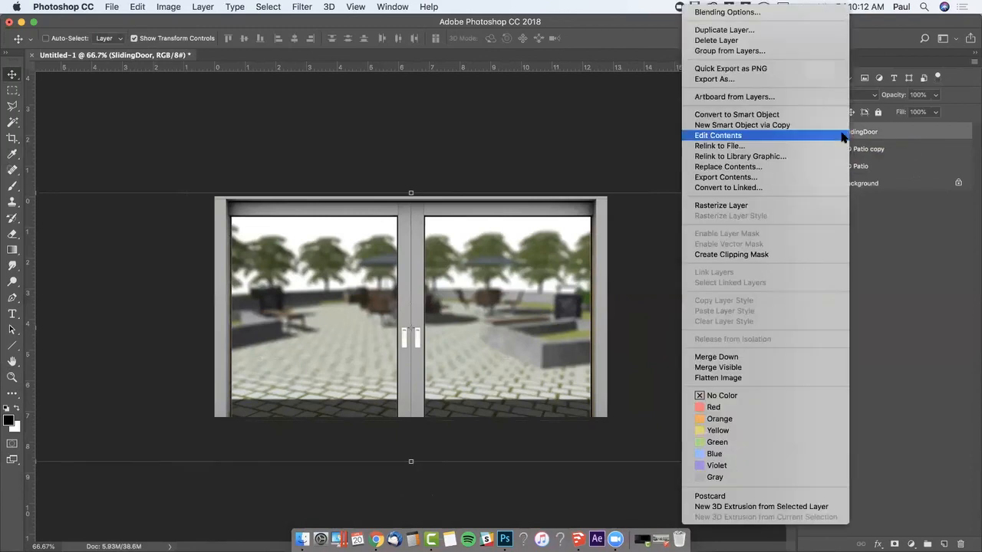
left_click(805, 206)
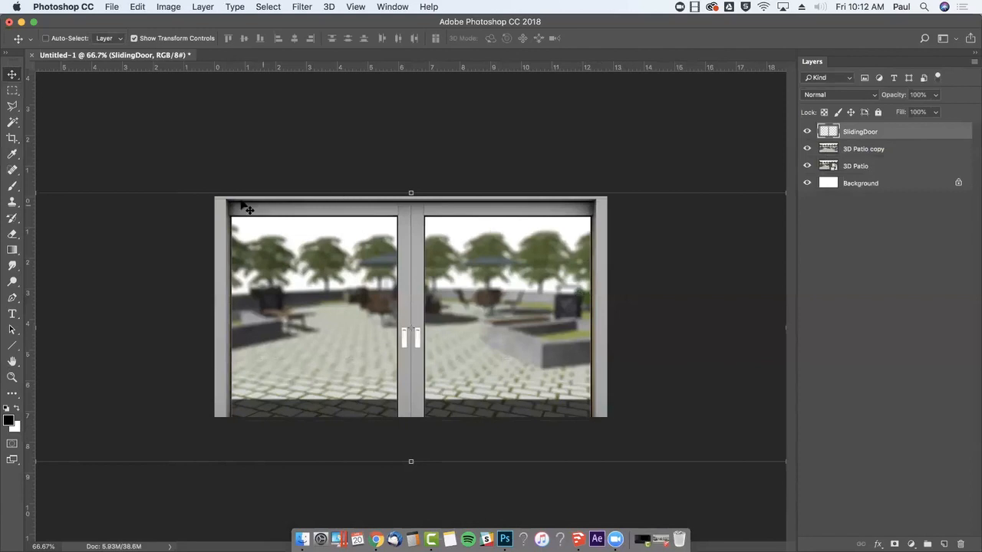
left_click(12, 90)
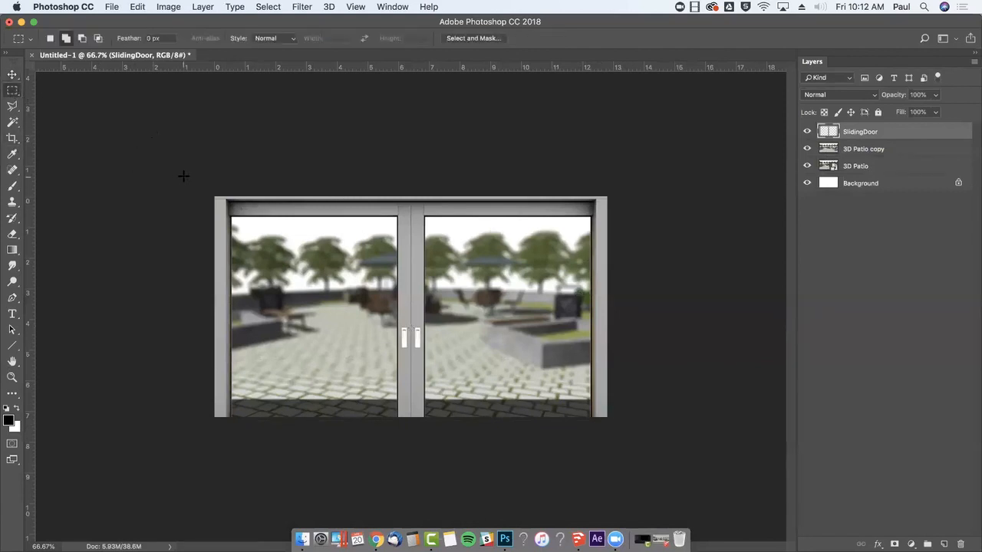
left_click_drag(227, 202, 588, 433)
key("super+x")
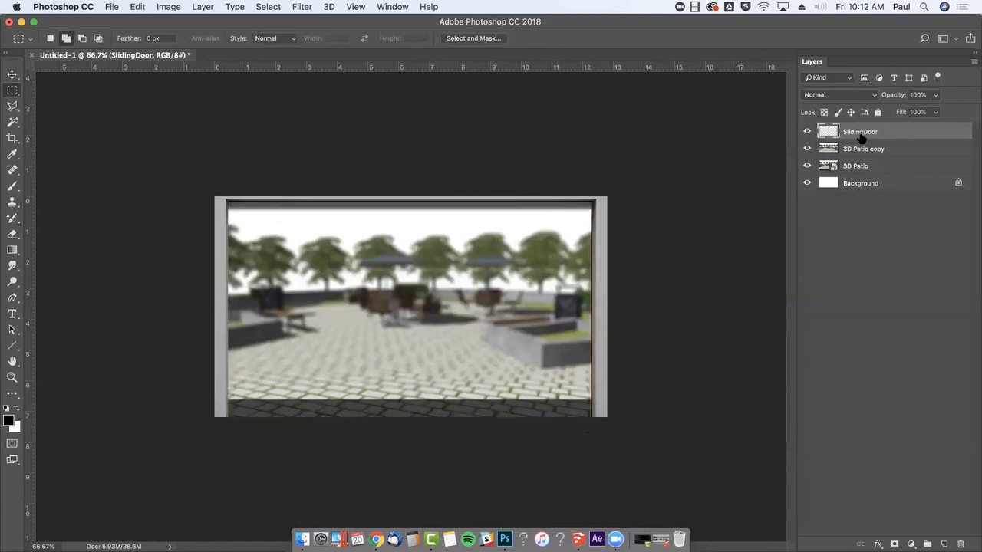
key("super+v")
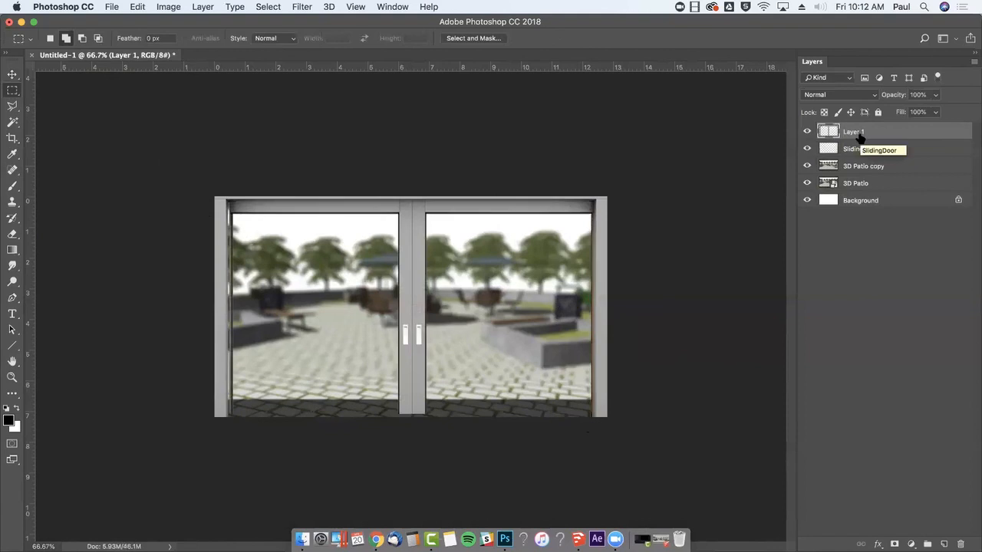
Step: Move the pasted pair of doors back into its original position inside the frame
key("v")
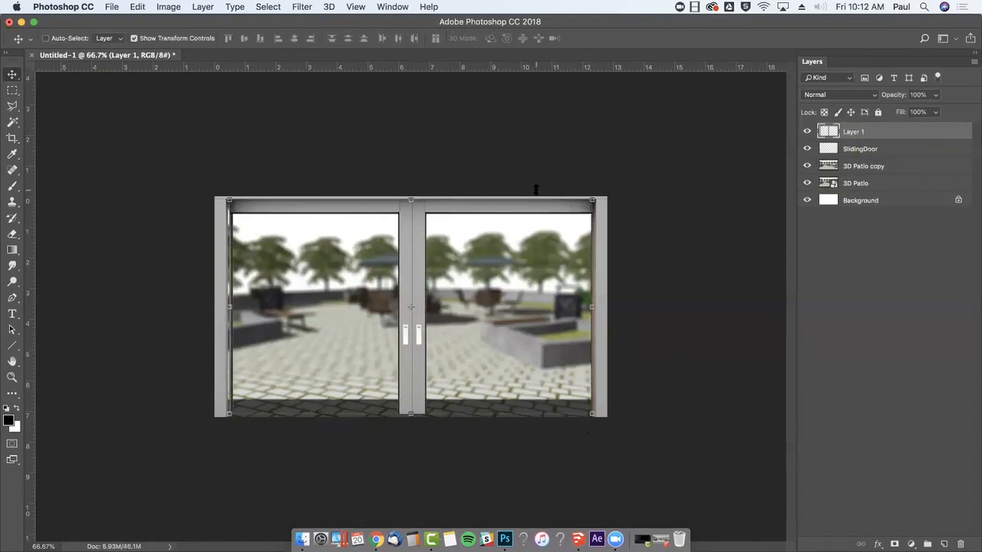
mouse_move(540, 214)
left_mouse_down()
mouse_move(531, 219)
mouse_move(543, 219)
left_mouse_up()
key("Left")
key("Left")
key("Left")
key("Left")
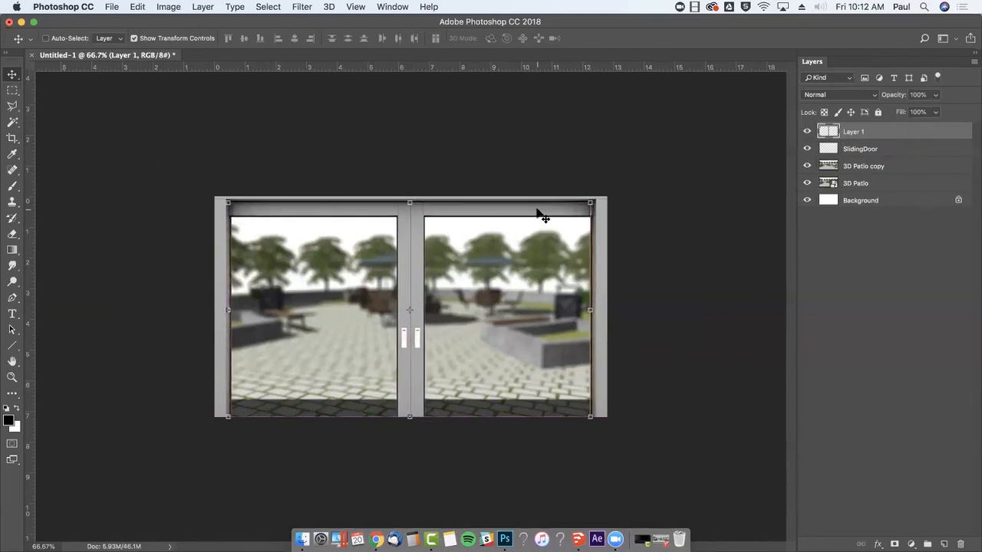
key("b")
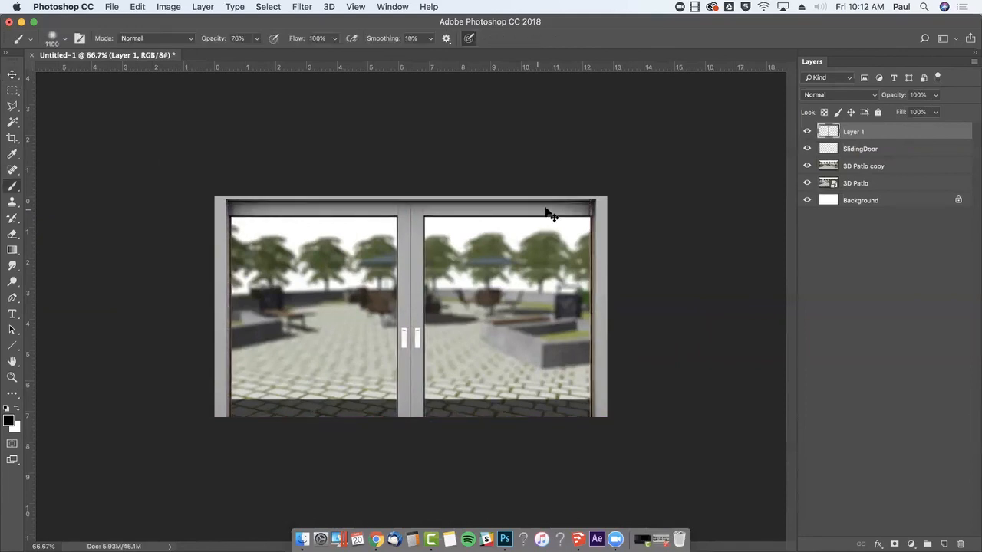
Step: Rename the SlidingDoor layer as Frame
left_click(866, 151)
double_click(867, 150)
type("Frame")
key("Return")
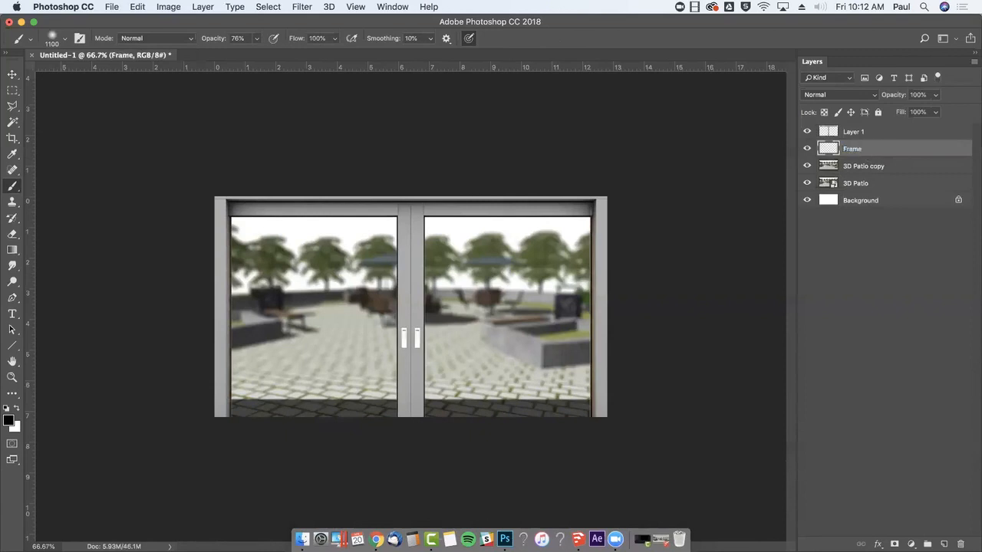
Step: Separate the right-hand door from Layer 1 onto its own new layer and align it in its original place within the frame
left_click(860, 131)
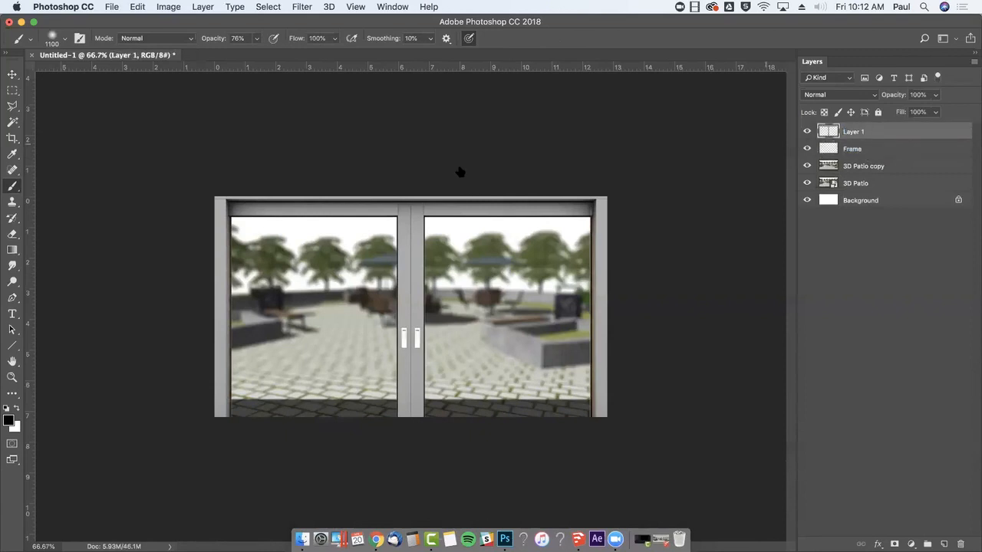
left_click(12, 90)
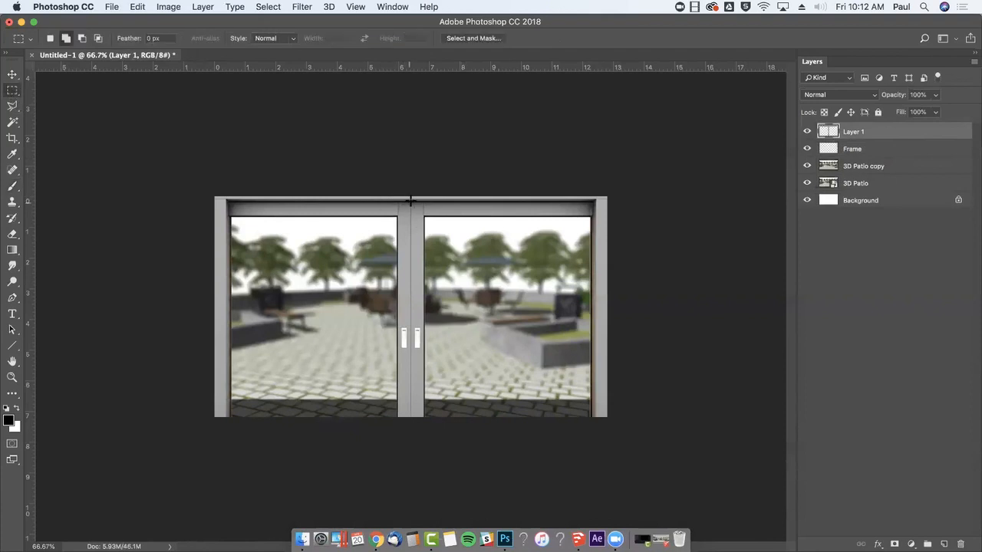
left_click_drag(410, 200, 598, 445)
key("super+c")
key("super+d")
key("super+v")
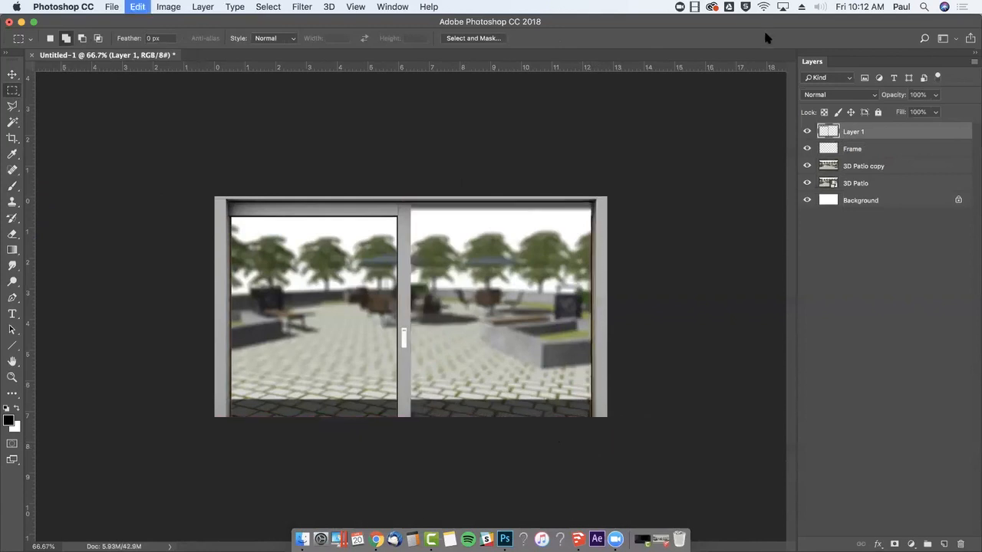
key("v")
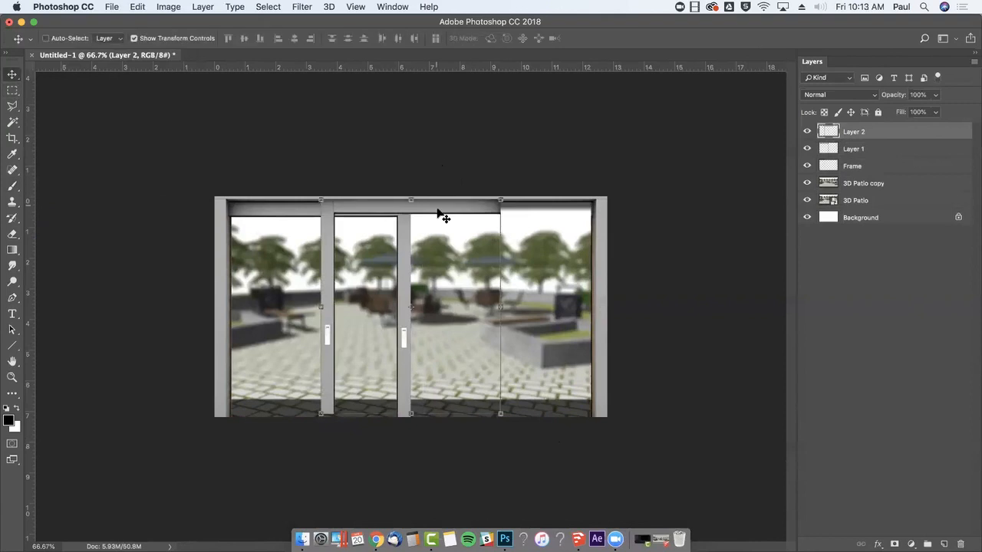
left_click_drag(439, 215, 528, 212)
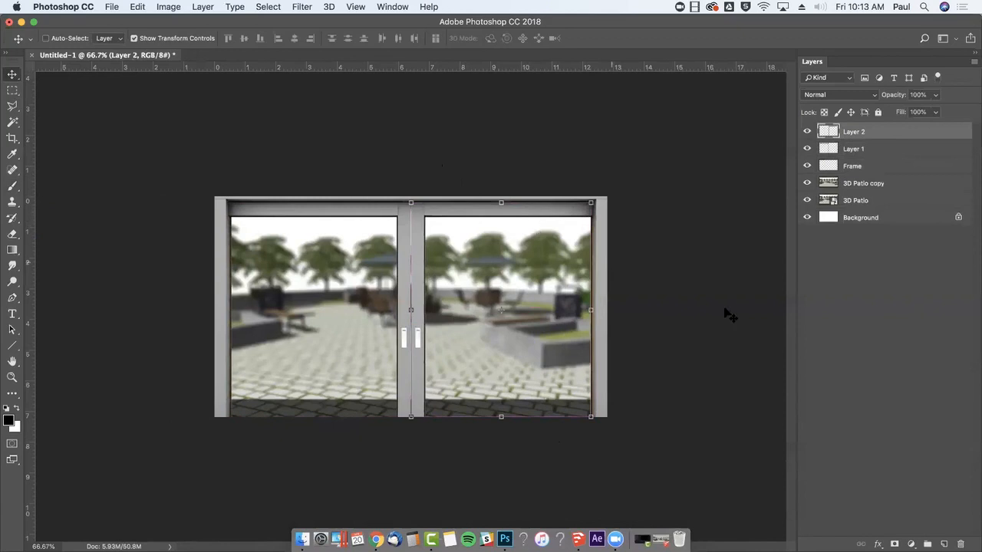
key("b")
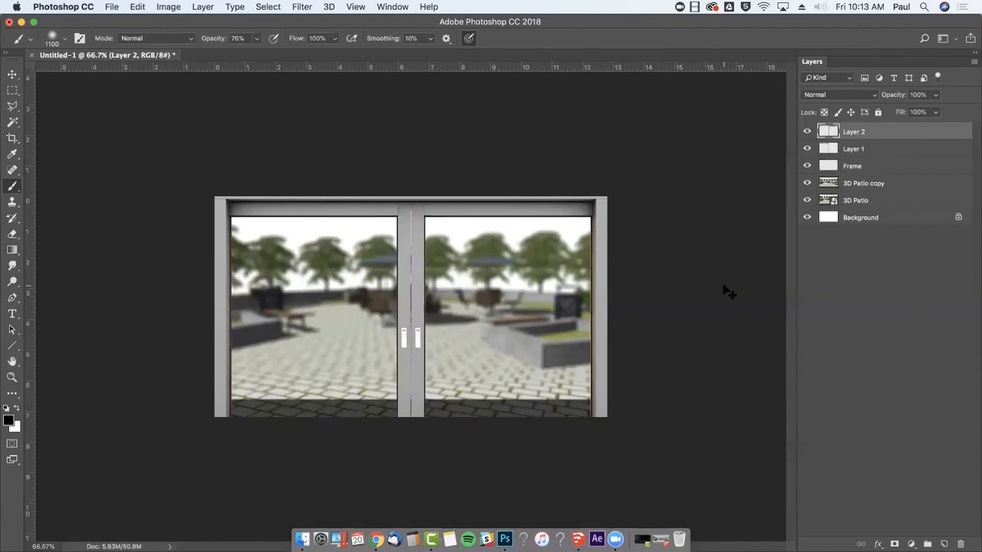
Step: Rename Layer 1 as Left Door and Layer 2 as Right Door
double_click(855, 149)
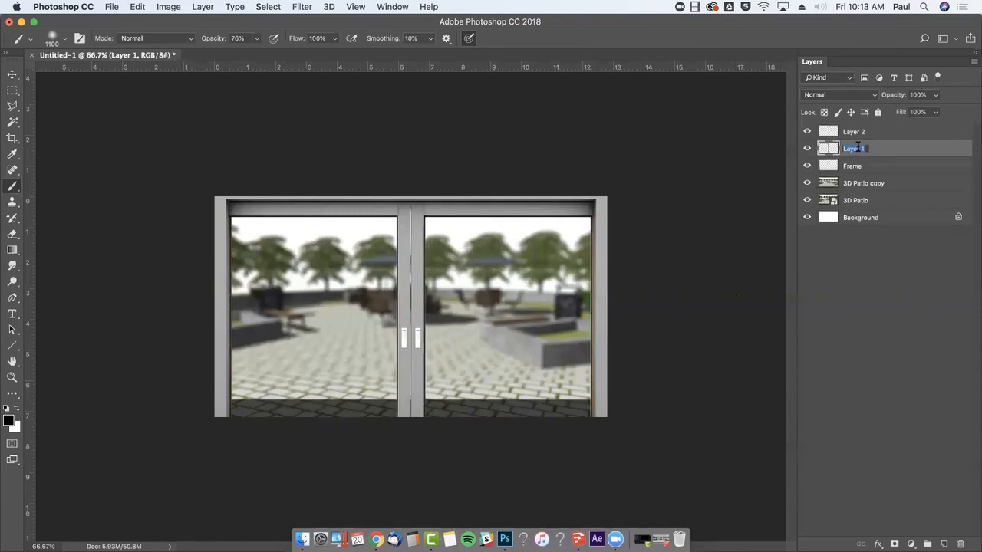
type("Left Door")
double_click(855, 132)
type("Rig")
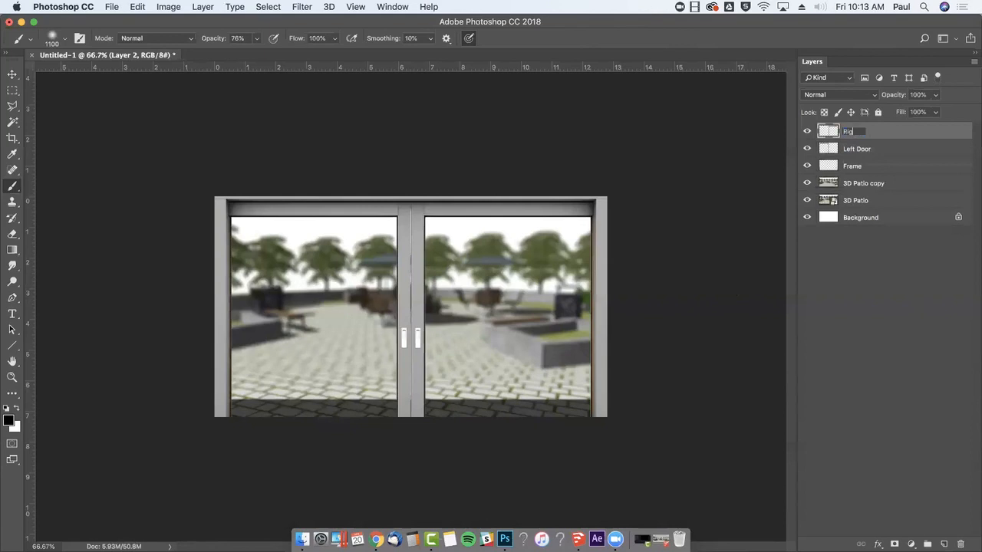
key("Return")
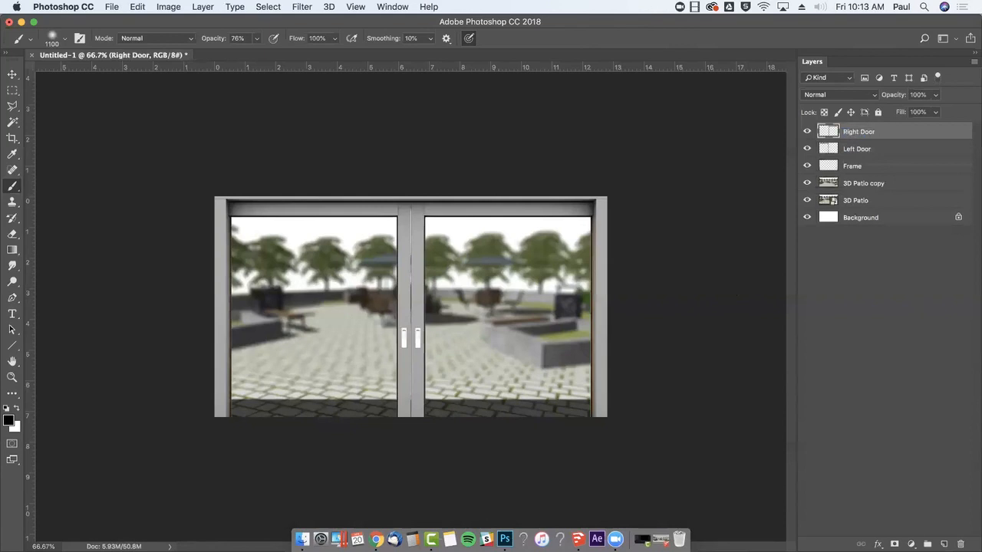
Step: Rename the 3D Patio copy layer as 3D Patio blur
double_click(874, 183)
key("Right")
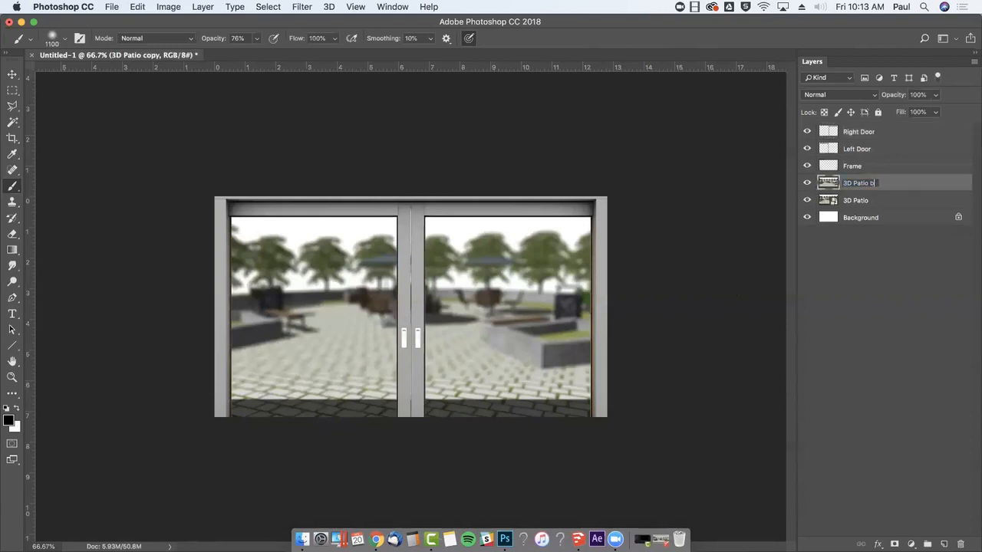
key("Return")
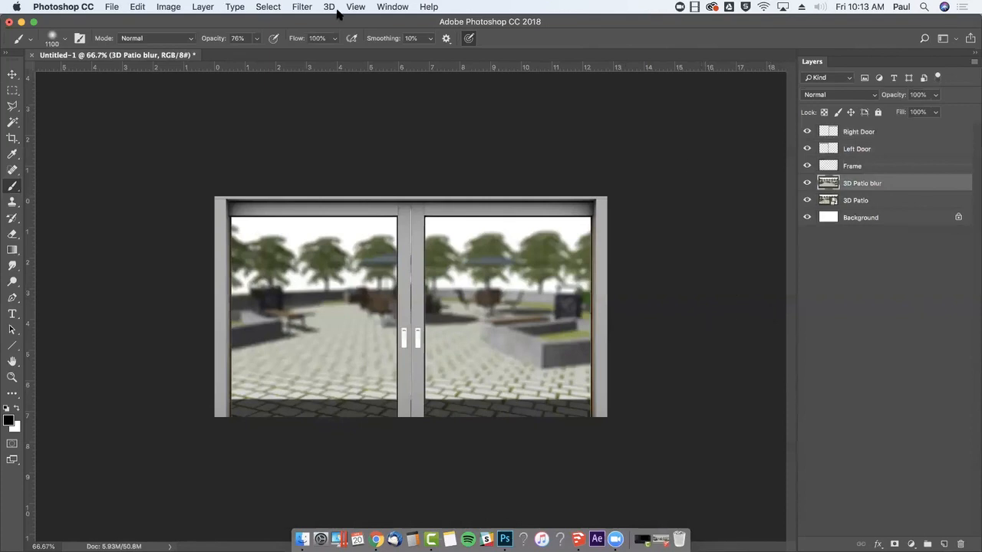
Step: Show the Timeline and create a video timeline from the document's layers
left_click(393, 7)
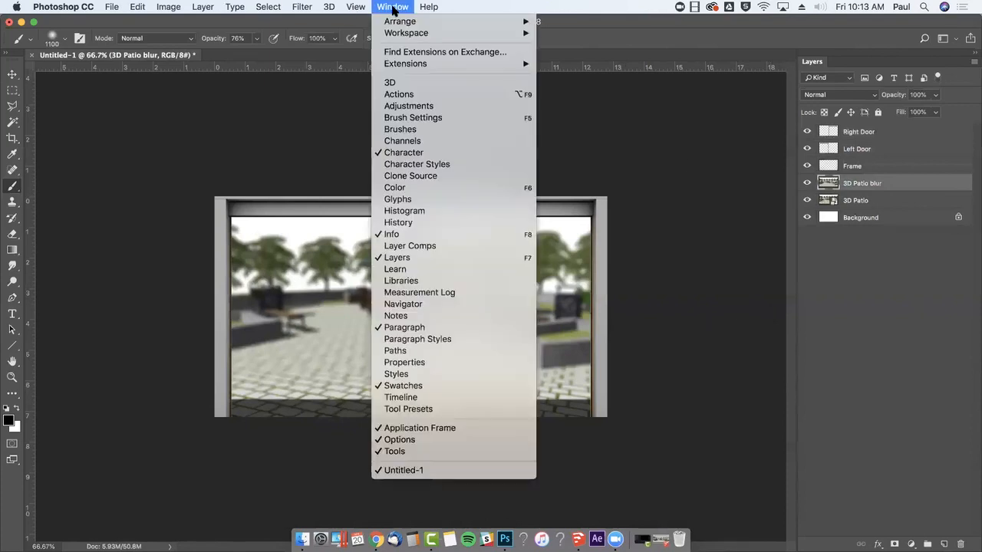
left_click(398, 398)
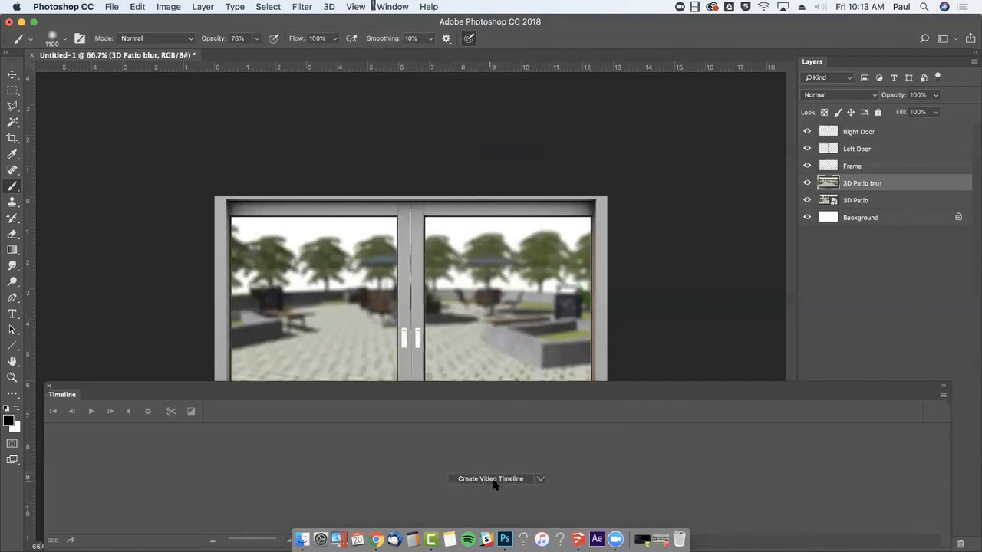
left_click(540, 480)
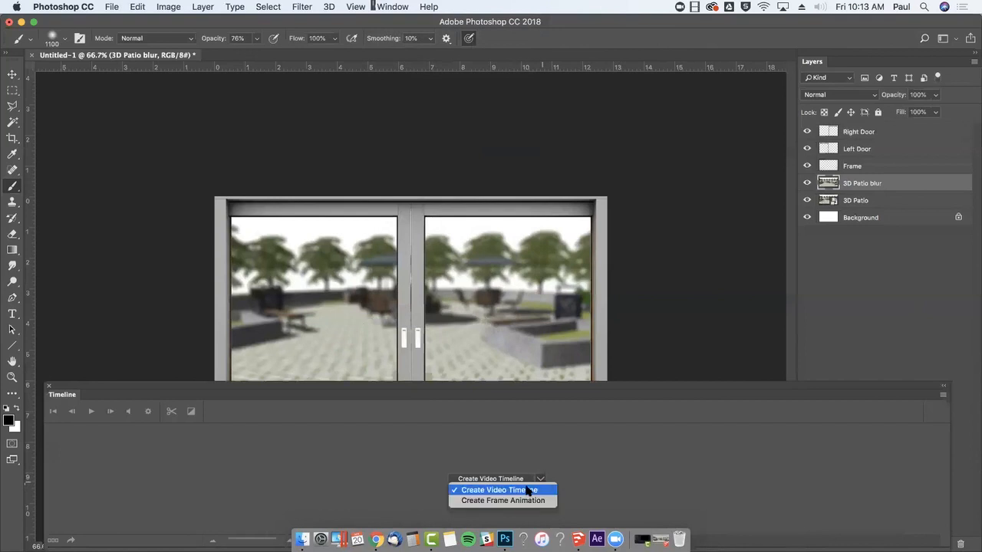
left_click(527, 490)
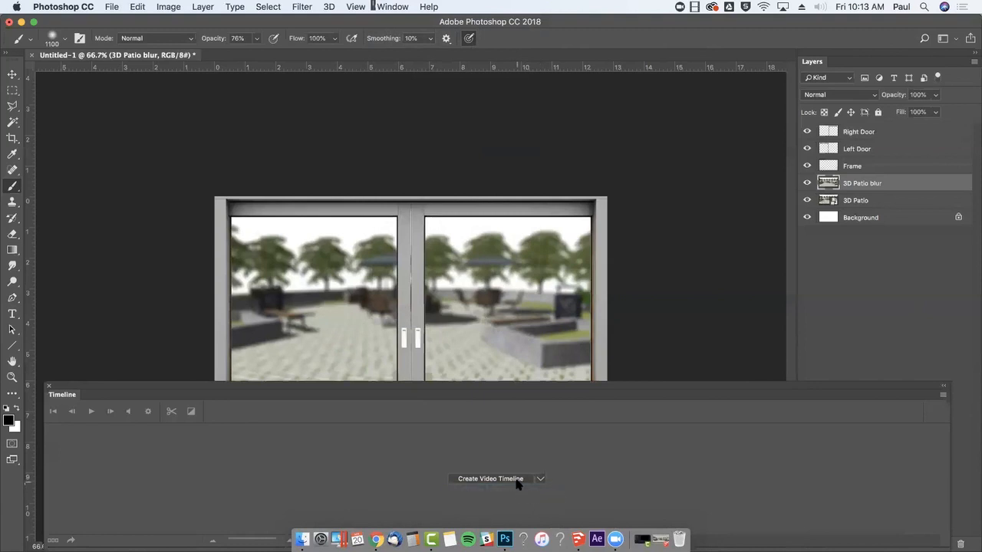
left_click(518, 480)
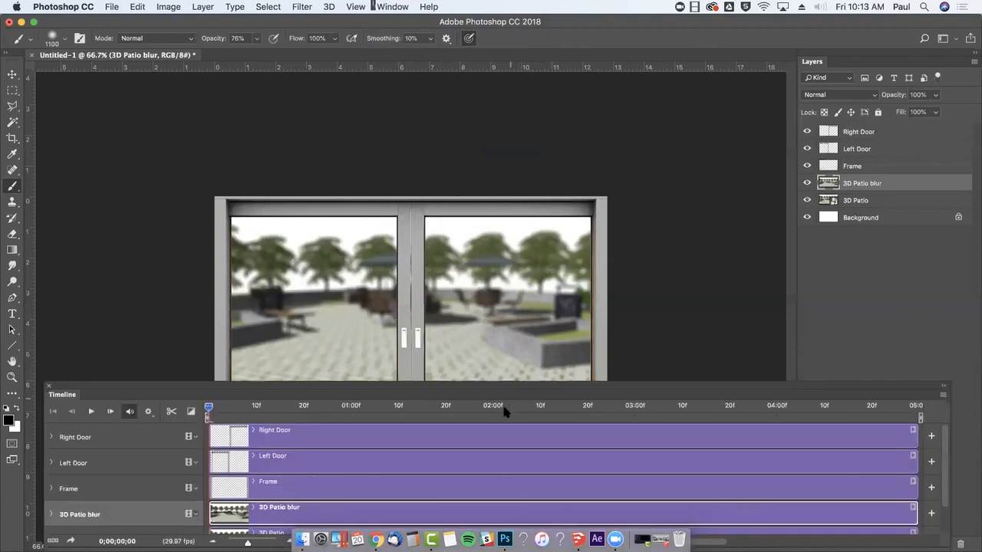
Step: Expand the Left Door track's properties and set its first Position keyframe at 01:00
scroll(493, 451, "down", 2)
scroll(493, 452, "up", 2)
scroll(263, 452, "down", 3)
scroll(276, 494, "up", 3)
left_click_drag(210, 409, 323, 412)
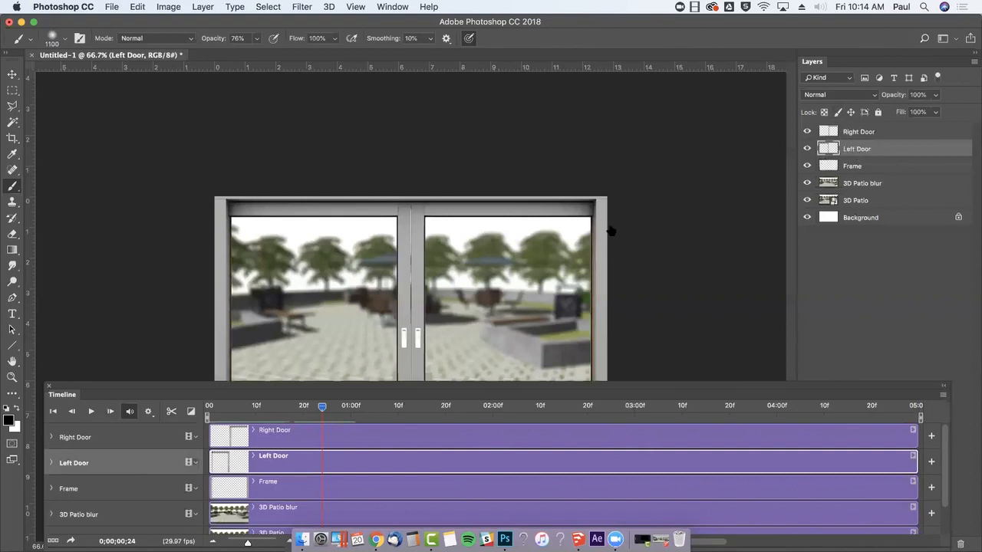
left_click(51, 462)
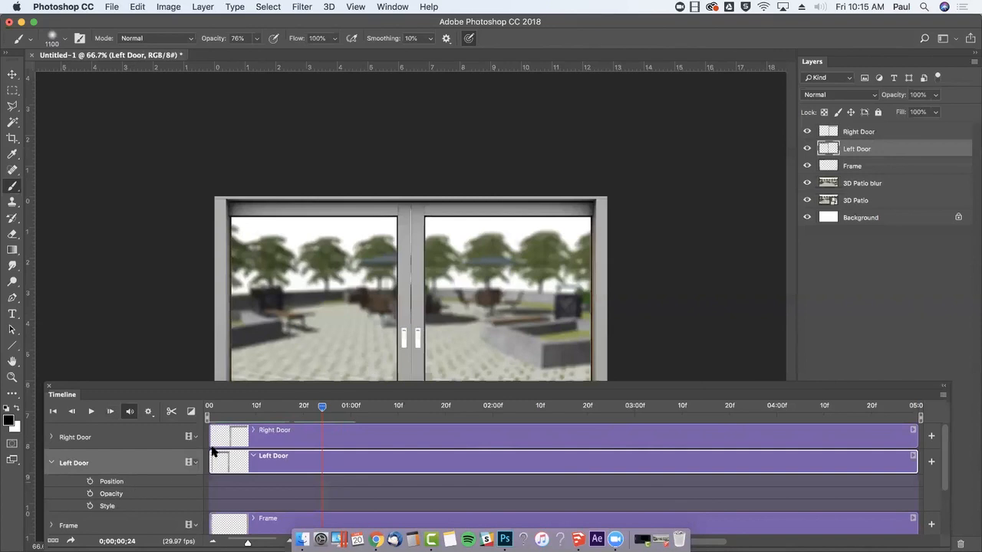
left_click_drag(322, 408, 351, 414)
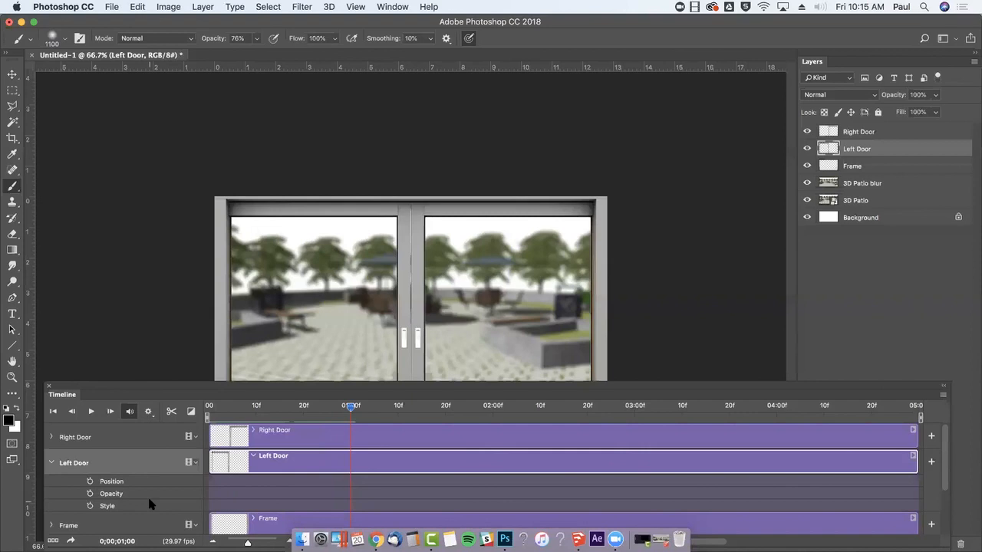
left_click(89, 482)
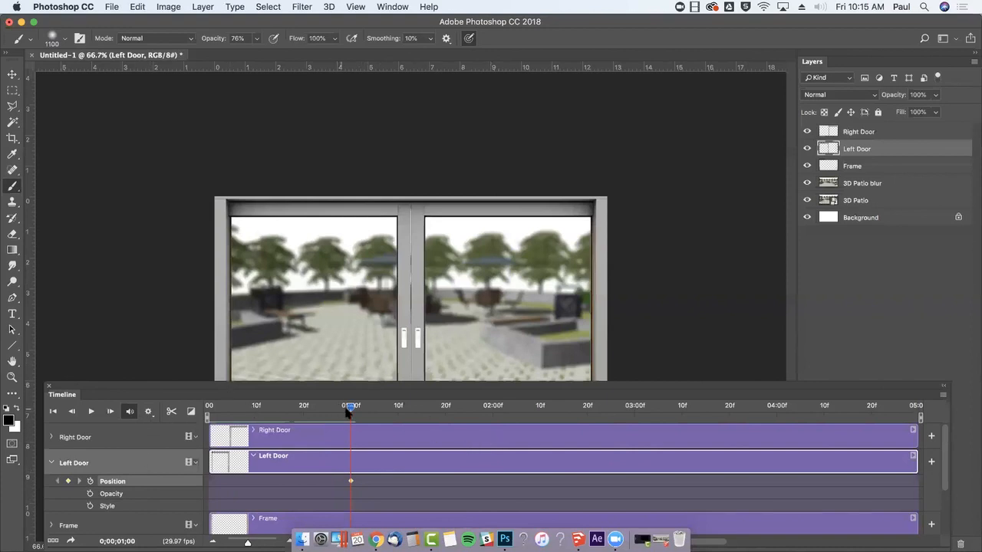
Step: Add a Left Door Position keyframe at 02:00 and slide the door left until its handle stile overlaps the frame's left post
left_click_drag(349, 409, 495, 420)
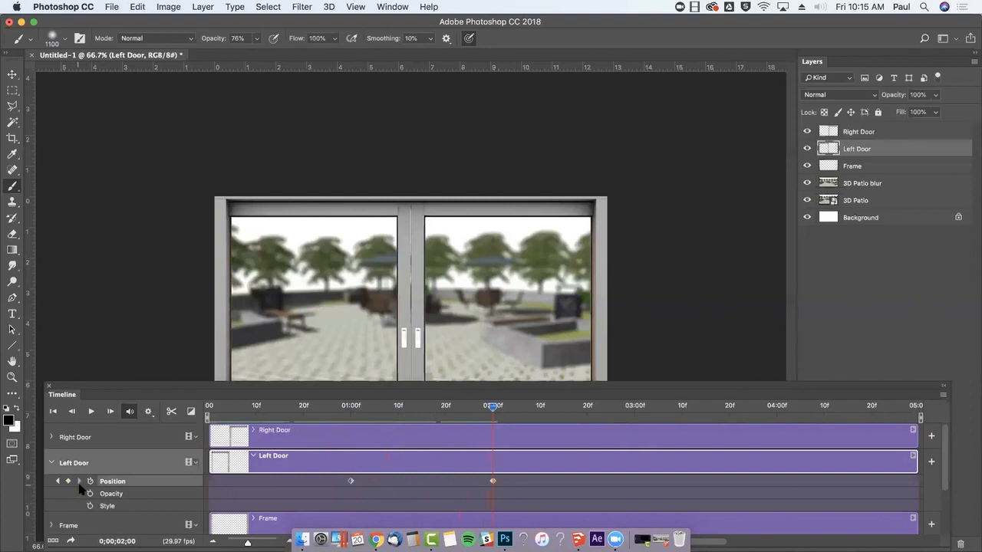
key("v")
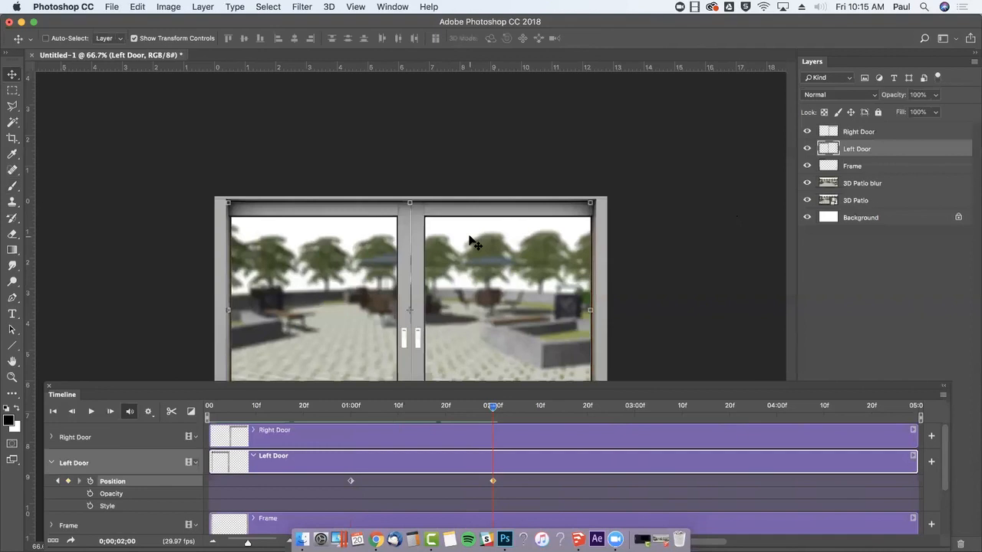
left_click_drag(392, 213, 215, 238)
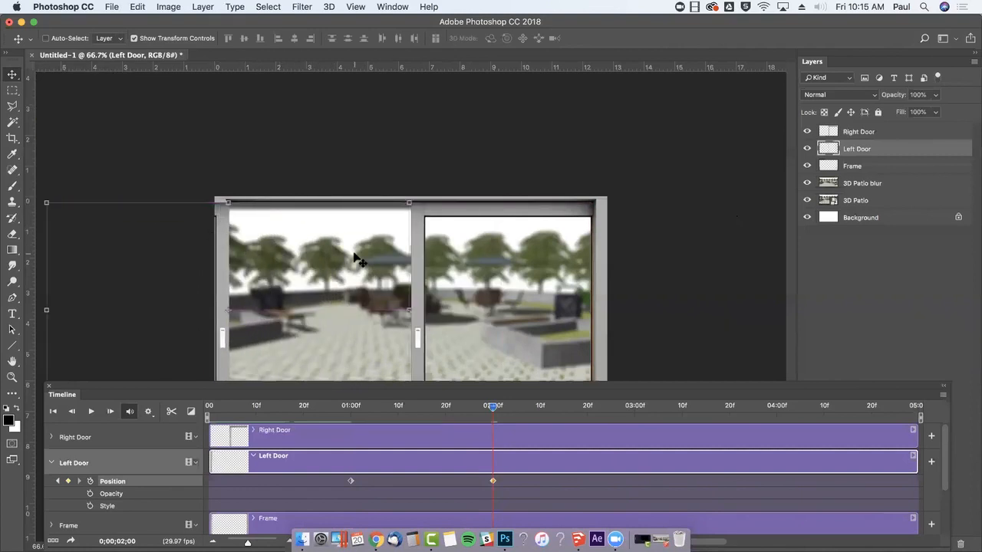
Step: Play back the Left Door's sliding animation from just before 01:00, and again from the start of the timeline
mouse_move(350, 415)
left_mouse_down()
mouse_move(317, 416)
mouse_move(356, 416)
mouse_move(343, 415)
left_mouse_up()
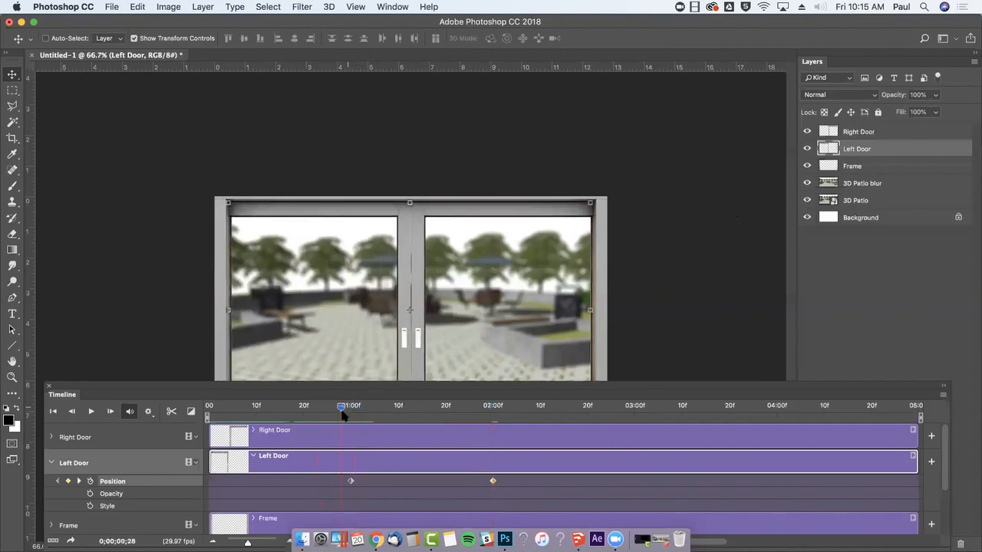
key("space")
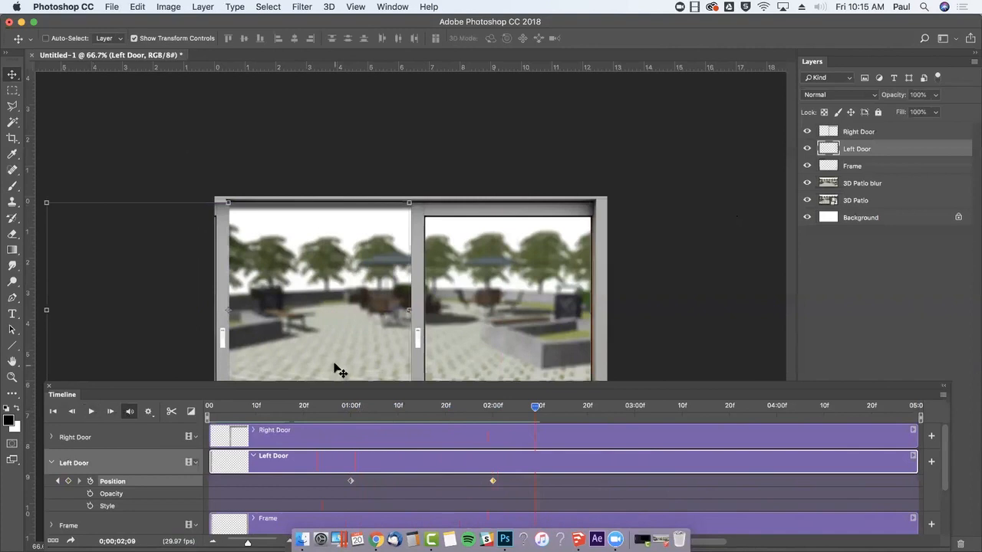
key("space")
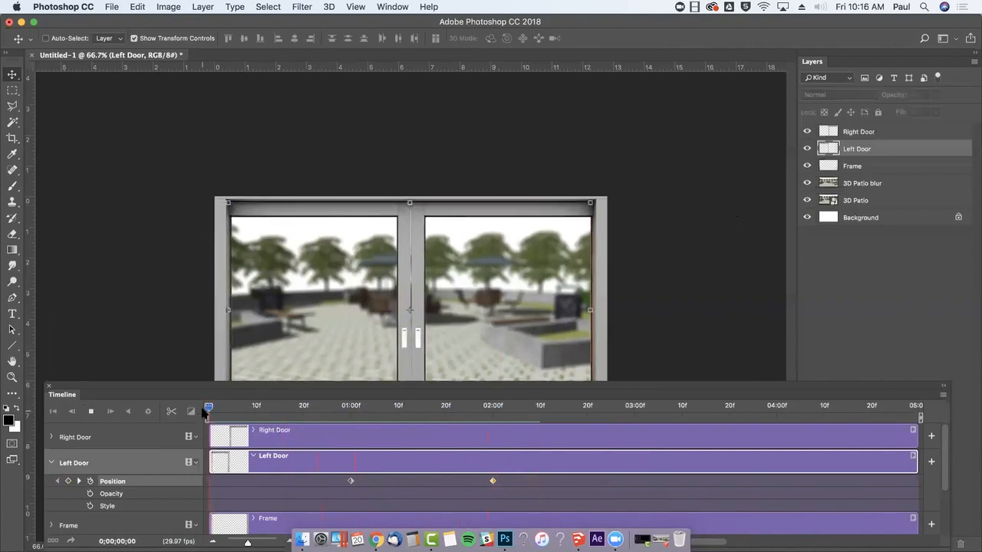
left_click_drag(326, 410, 206, 414)
key("space")
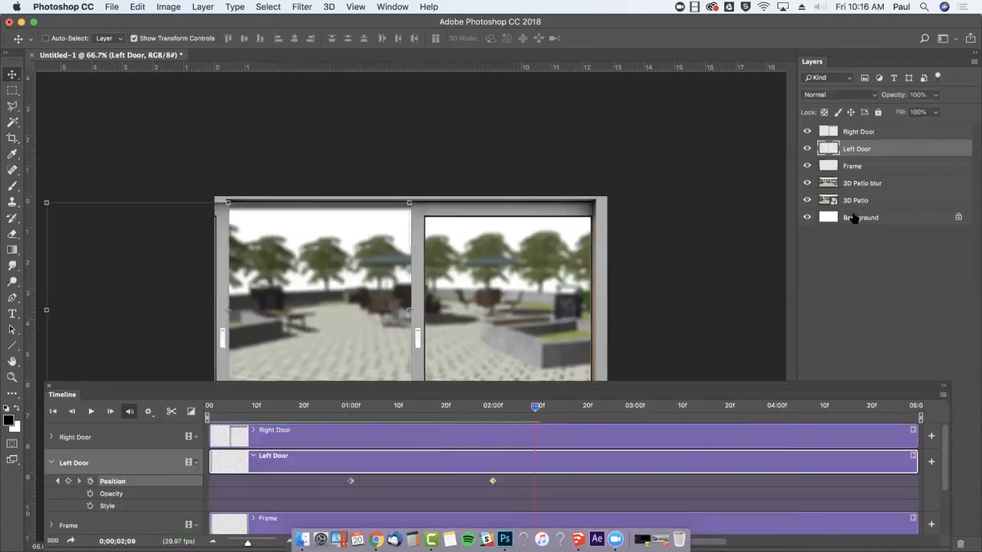
Step: Move the Right Door and Left Door layers below the Frame layer and play back the door's sliding animation
left_click(865, 132, "shift")
left_click_drag(864, 133, 868, 168)
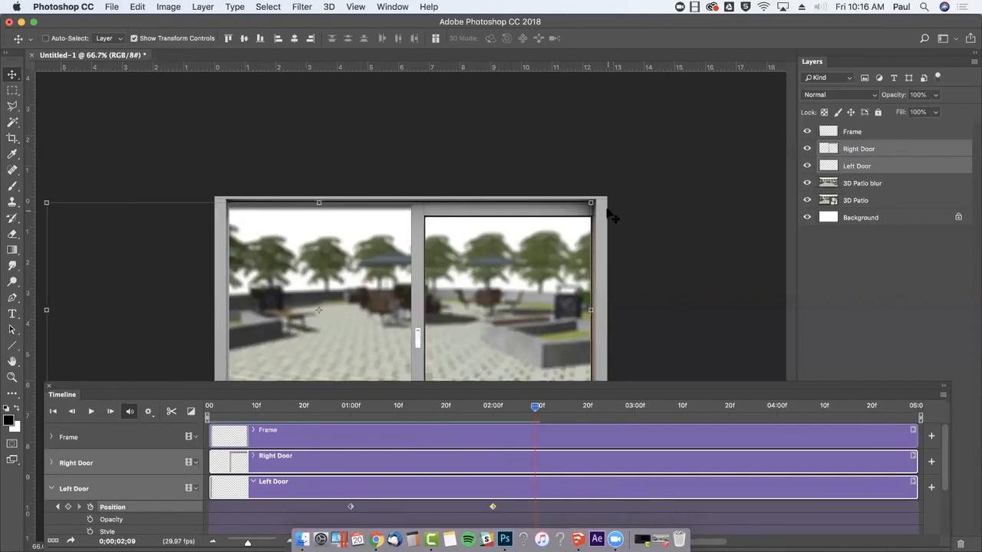
left_click(407, 407)
left_click_drag(351, 412, 338, 412)
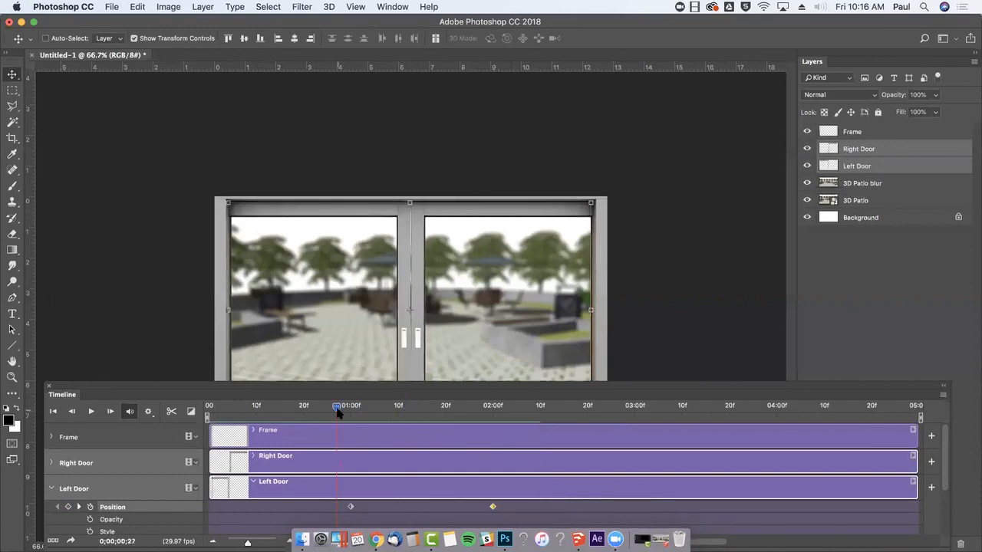
key("space")
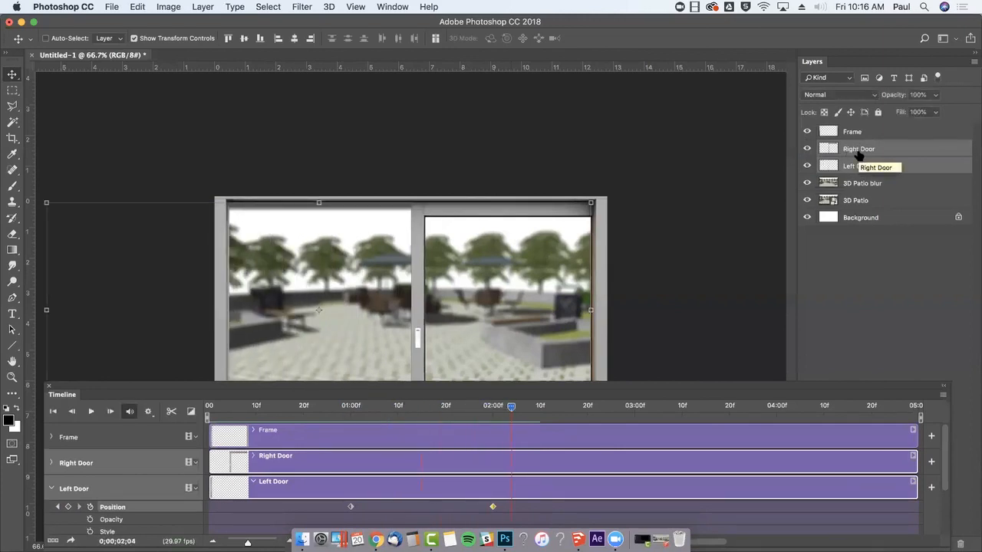
Step: Hide the Frame layer briefly and show it again to check how it covers the opened door
left_click(853, 131)
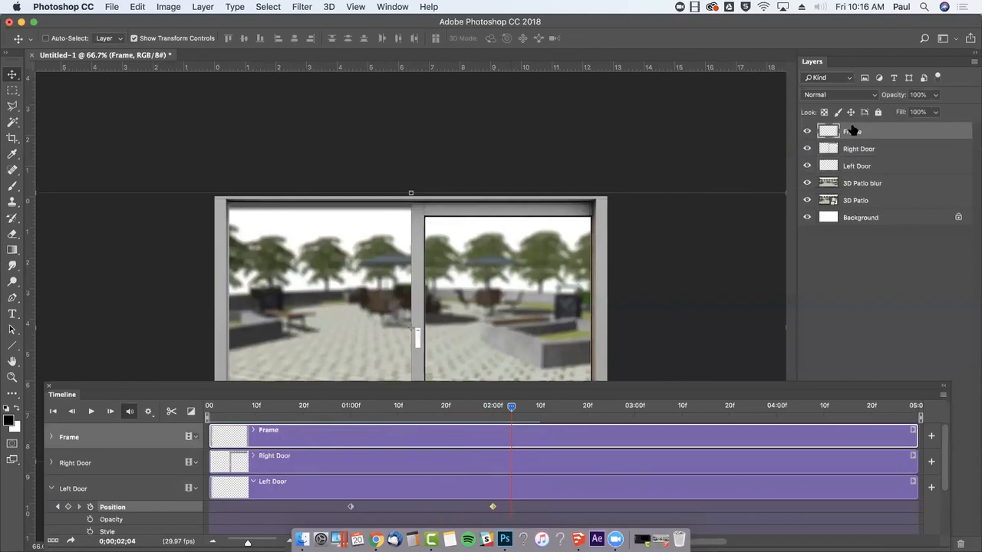
left_click(807, 131)
left_click(807, 131)
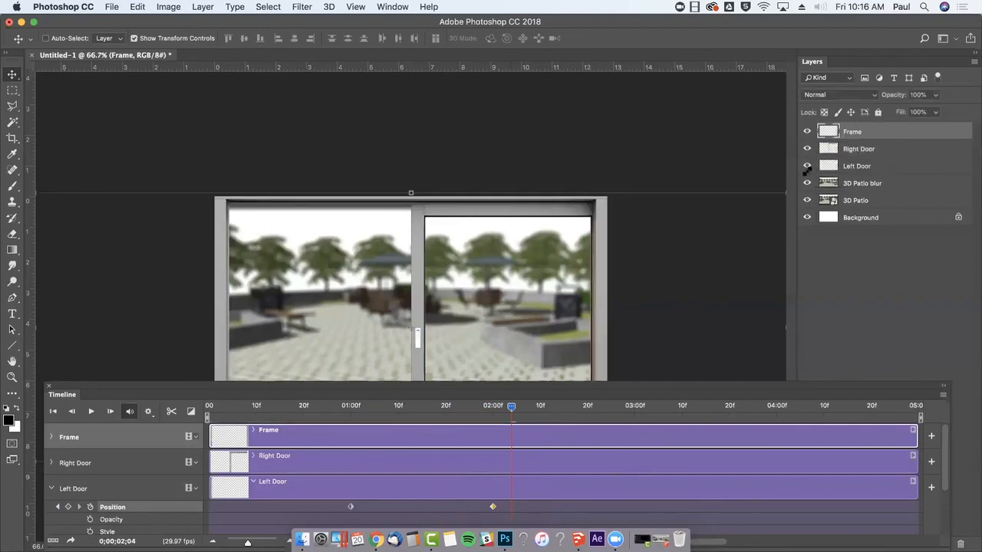
Step: Expand the Right Door track's properties and set an Opacity keyframe for it at 01:00
scroll(455, 460, "down", 1)
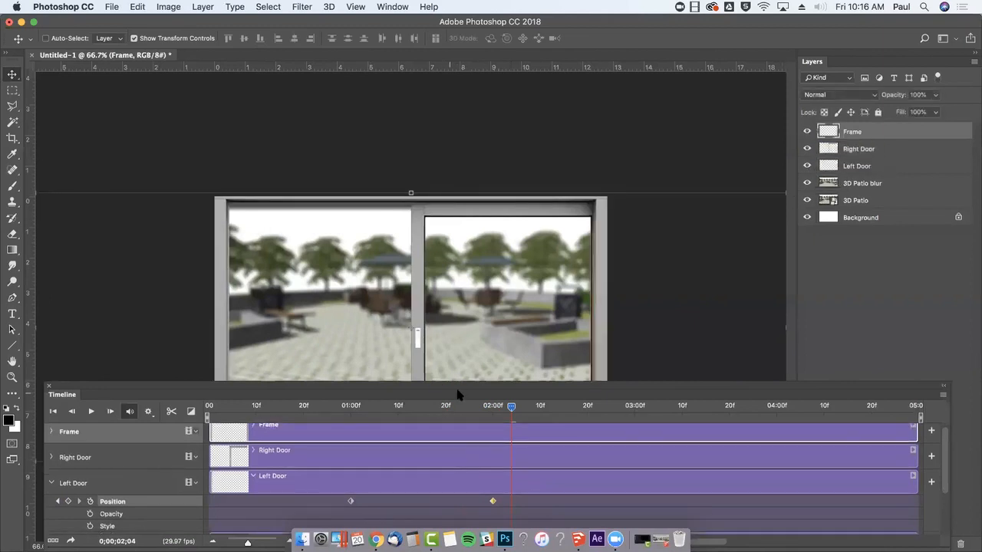
left_click_drag(511, 410, 346, 405)
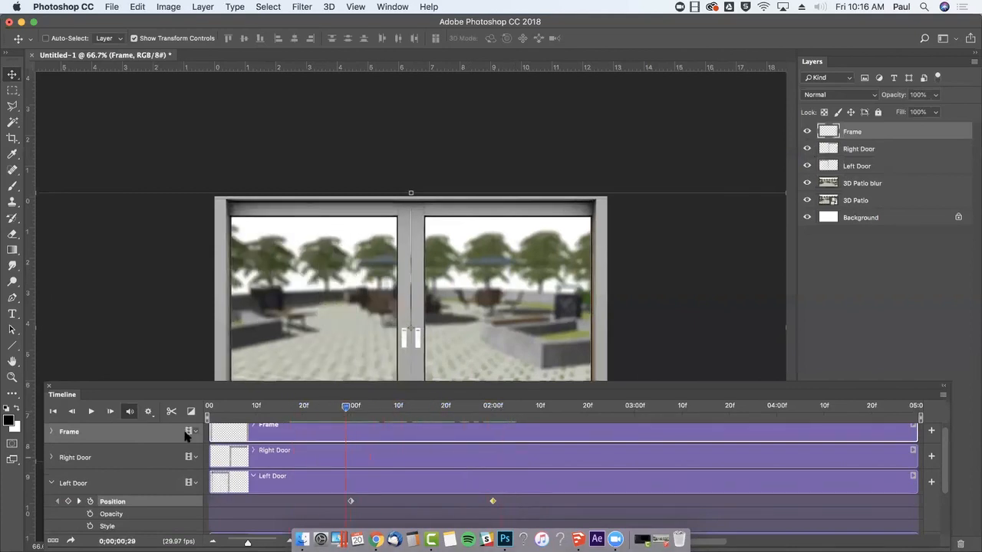
left_click(51, 457)
scroll(376, 443, "down", 2)
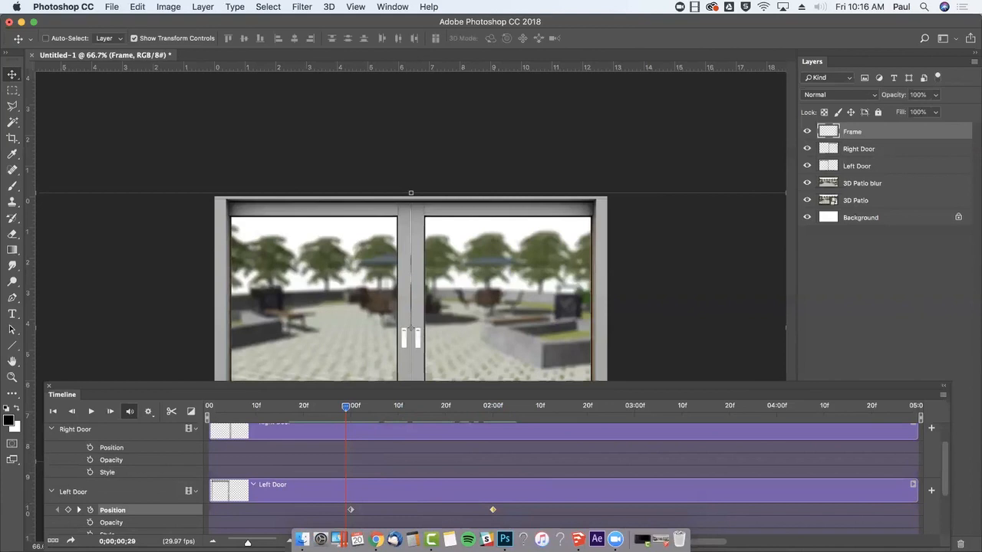
key("super+Tab")
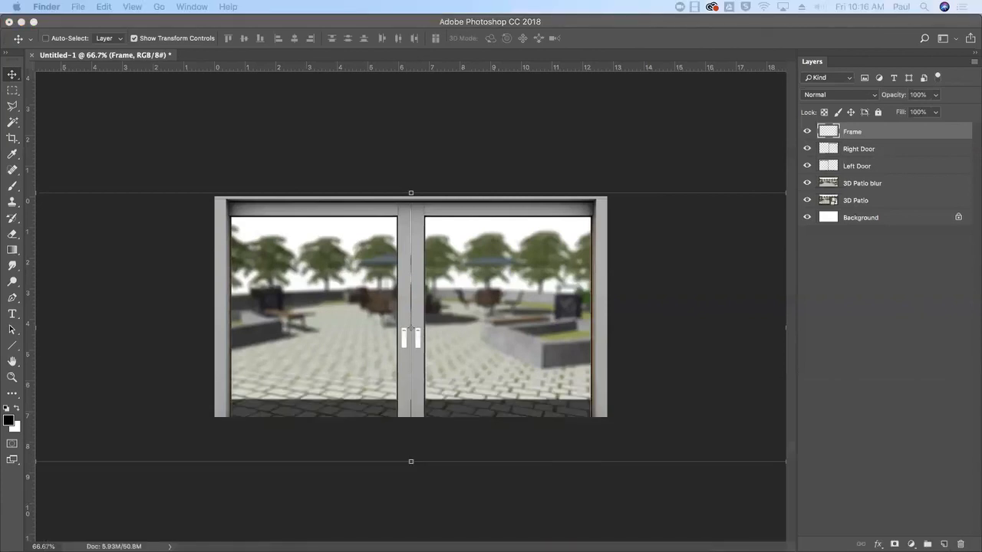
left_click(307, 175)
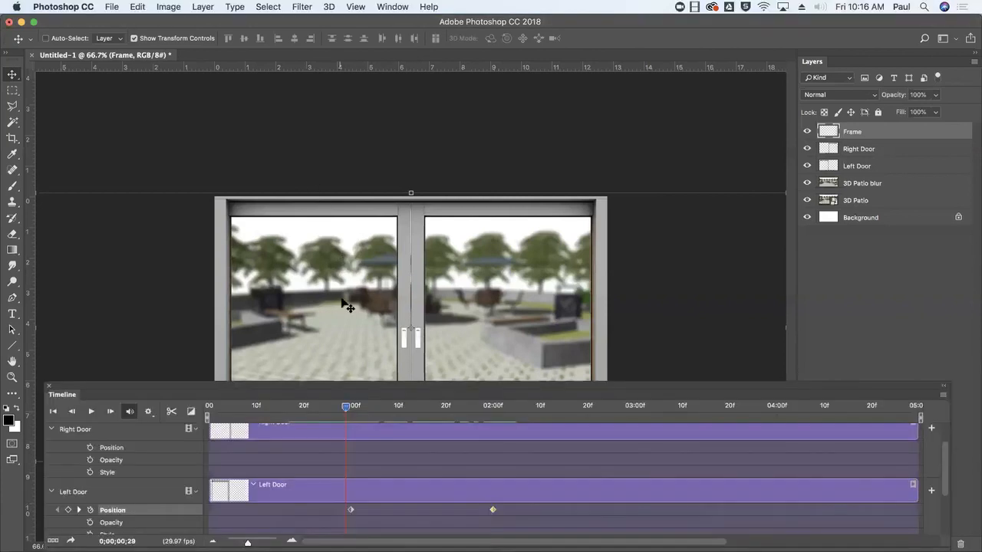
scroll(369, 441, "down", 5)
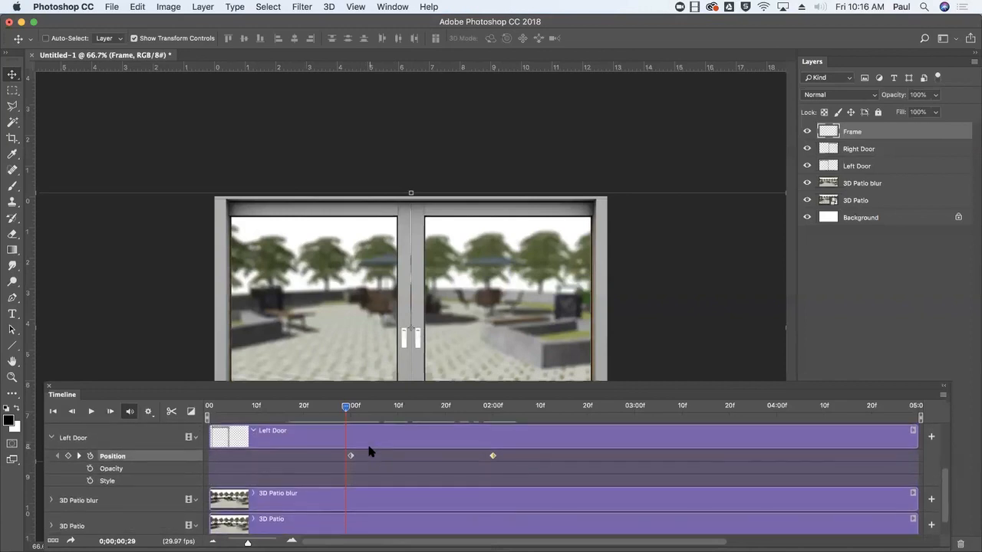
scroll(368, 444, "up", 3)
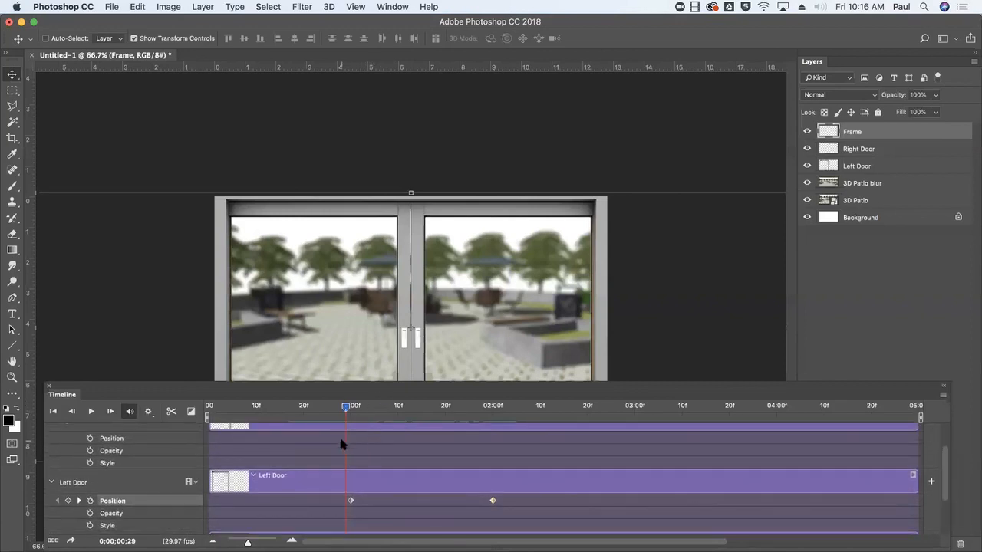
left_click(351, 405)
left_click(90, 451)
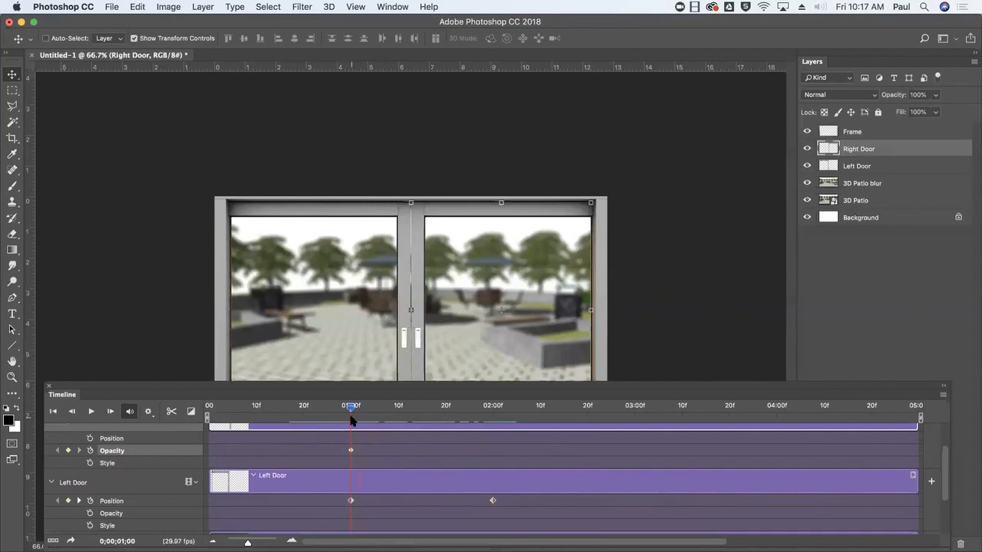
Step: Slide the Right Door out past the frame's right edge at 02:00 and add an Opacity keyframe for it there
left_click_drag(352, 410, 493, 426)
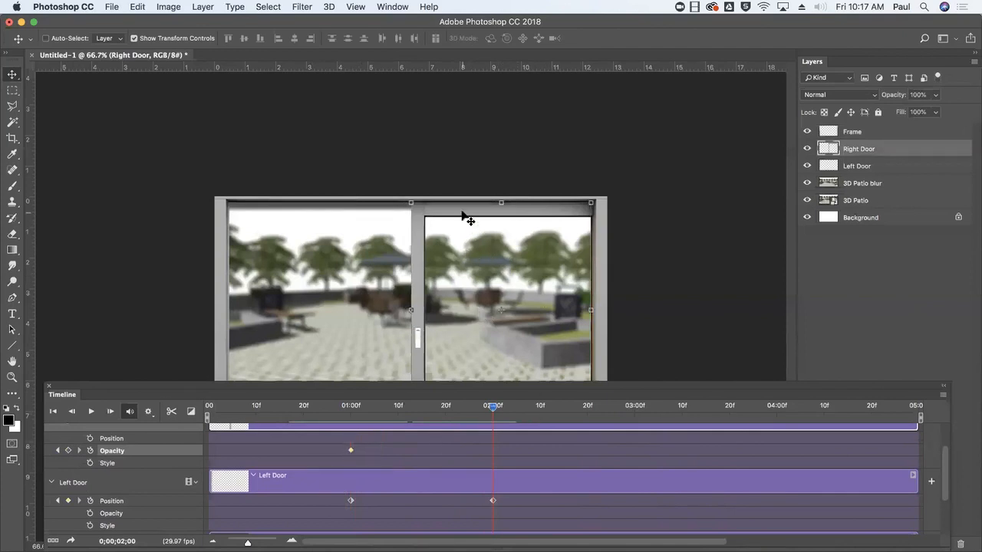
left_click_drag(466, 215, 641, 234)
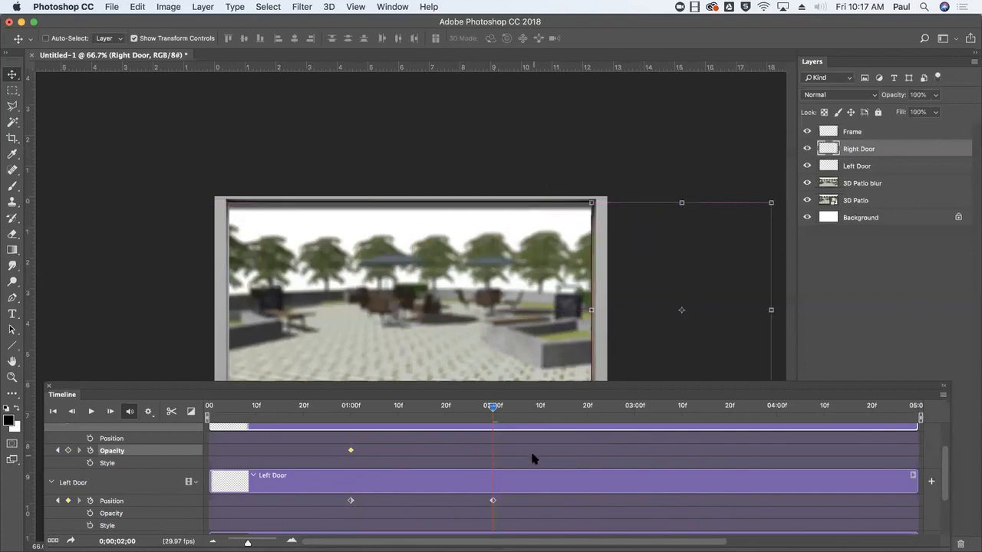
left_click(533, 459)
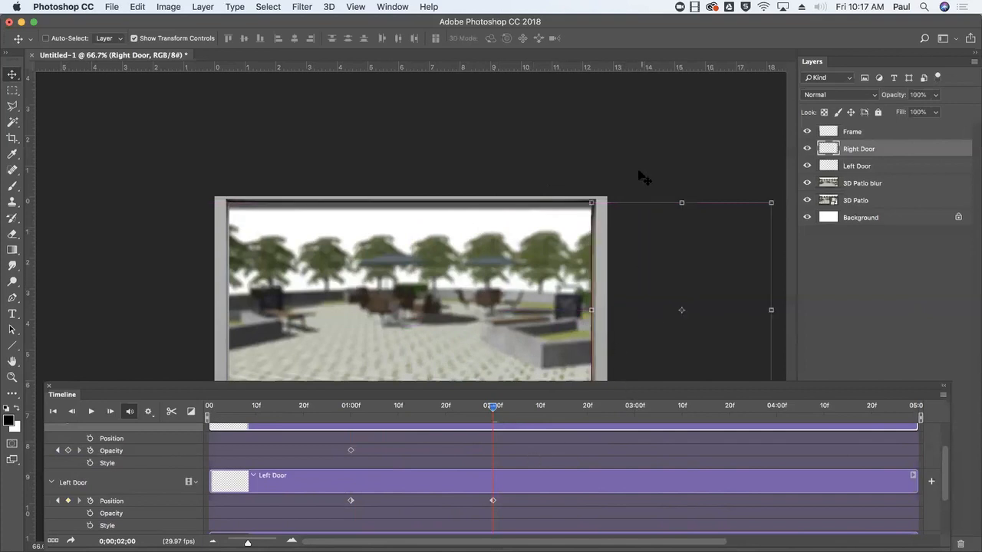
left_click_drag(493, 407, 492, 410)
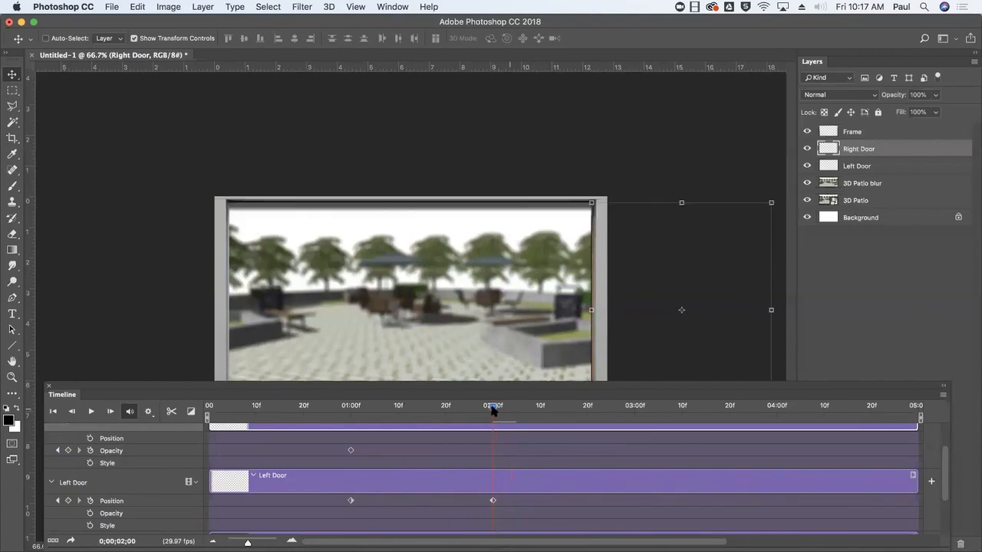
scroll(394, 487, "up", 1)
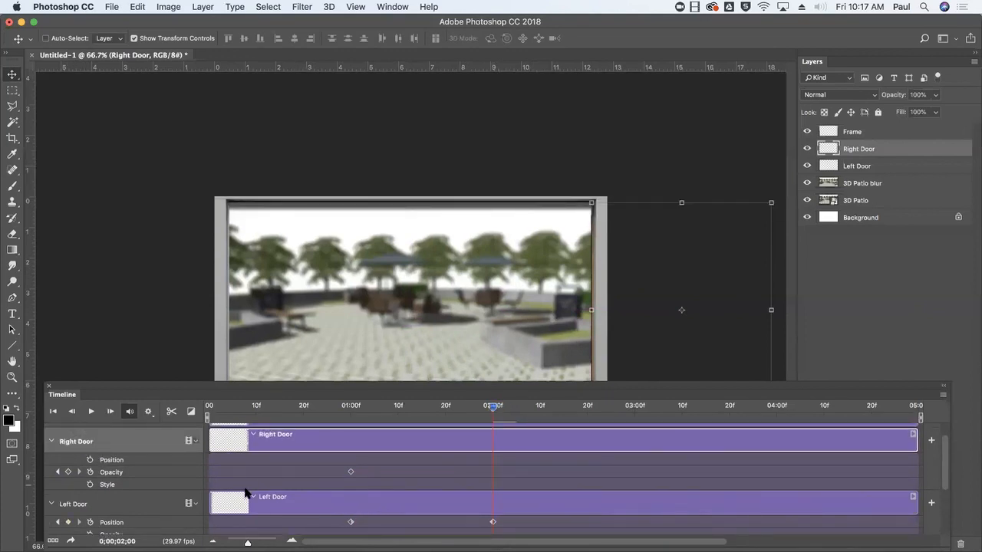
left_click(69, 472)
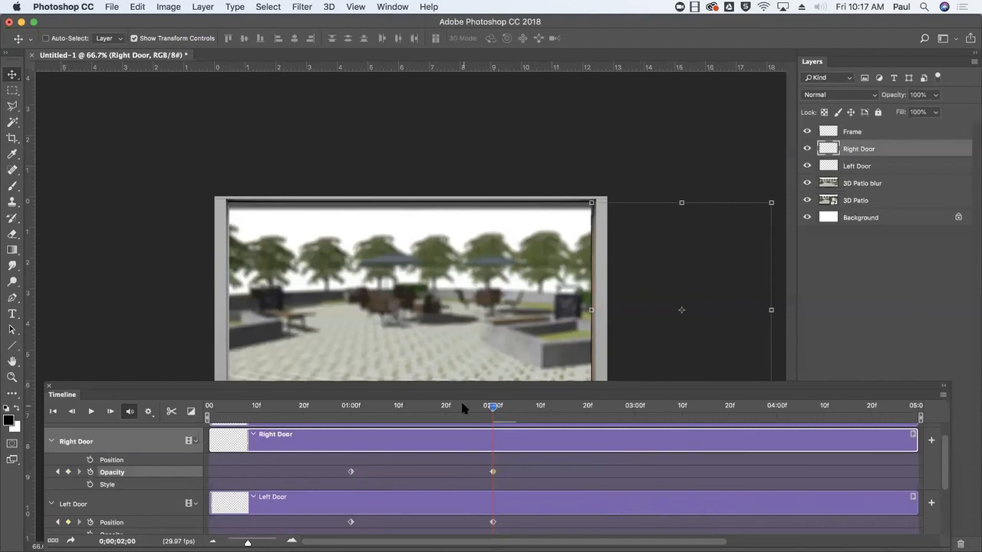
Step: Delete the Right Door's Opacity keyframes at 01:00 and 02:00
left_click_drag(492, 406, 351, 416)
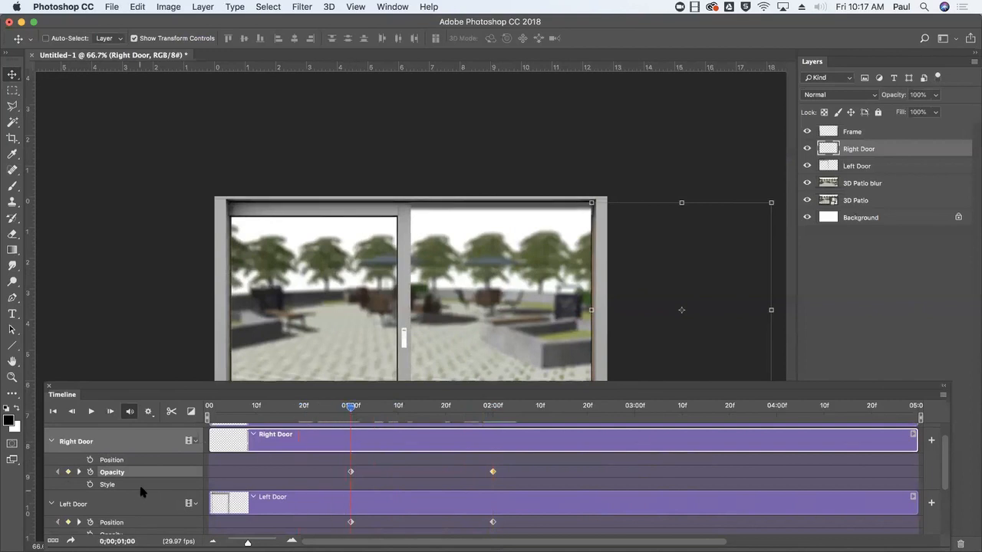
left_click(68, 471)
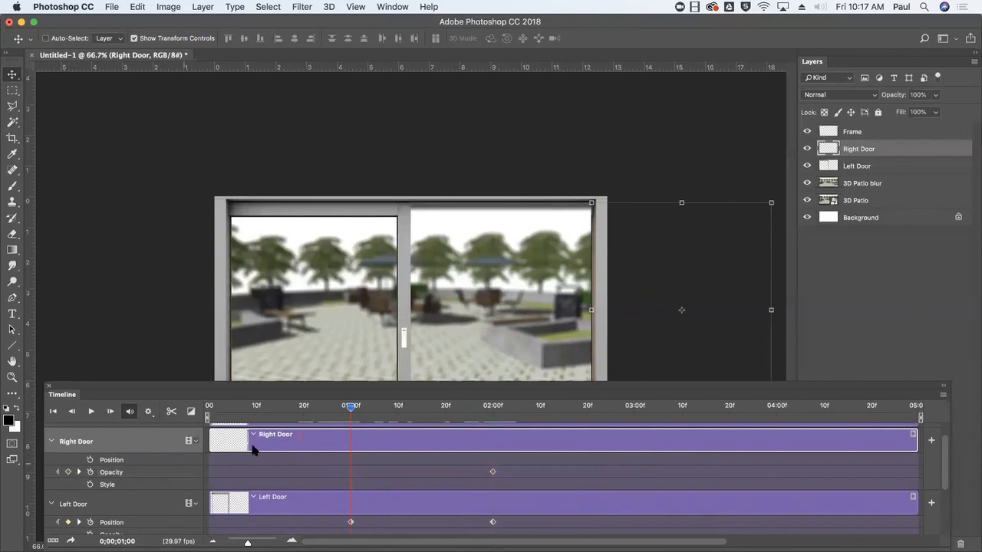
left_click(489, 474)
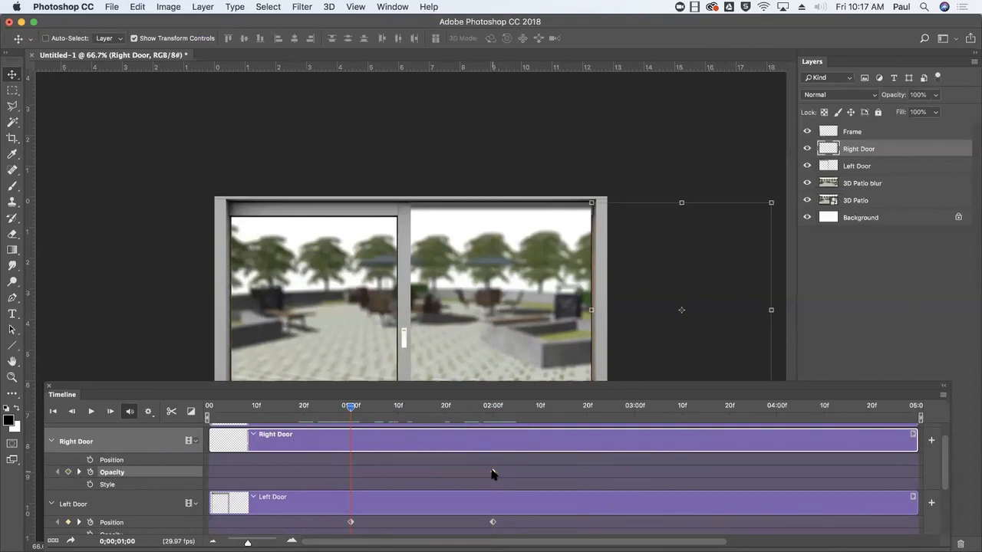
right_click(492, 473)
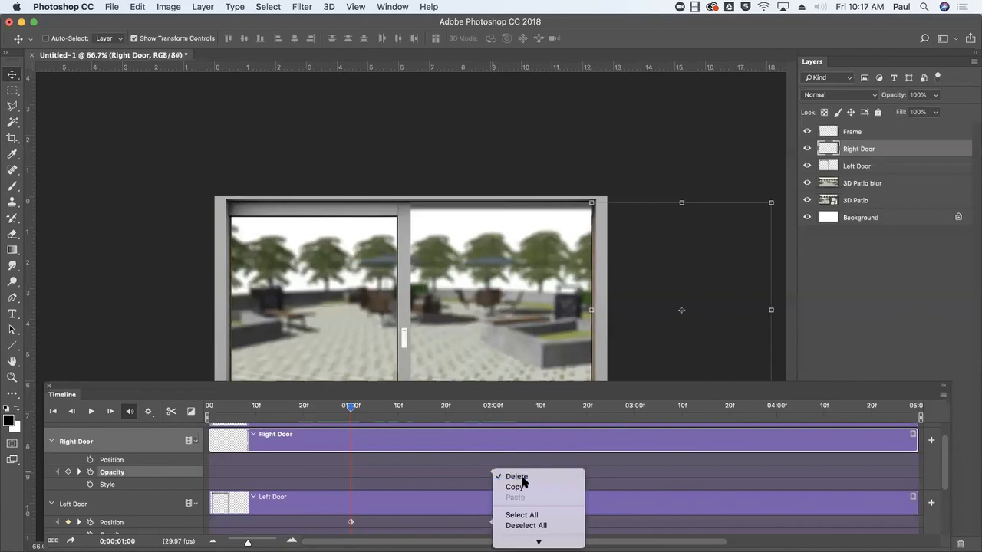
left_click(522, 476)
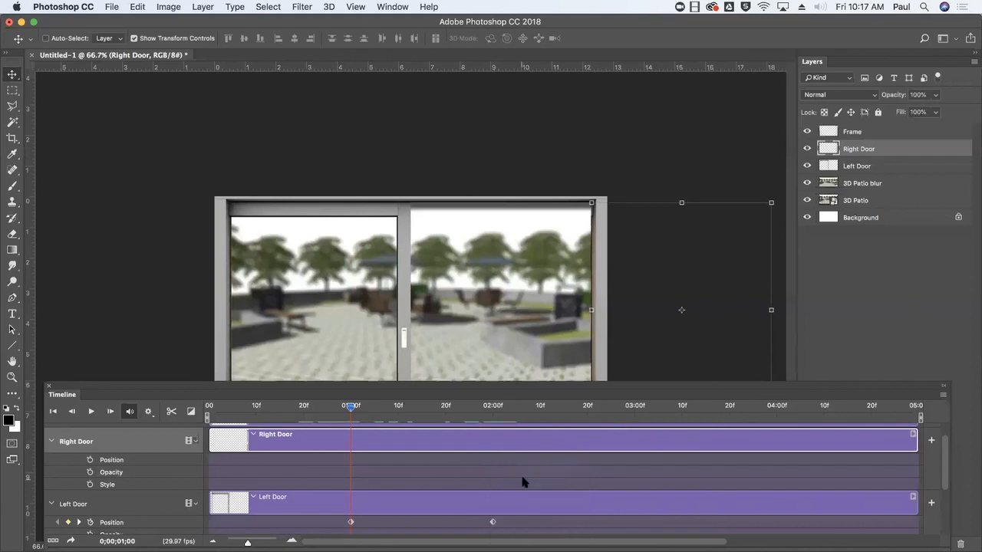
Step: Keyframe the Right Door's Position from closed at 01:00 to slid fully out past the frame's right edge at 02:00
left_click(90, 460)
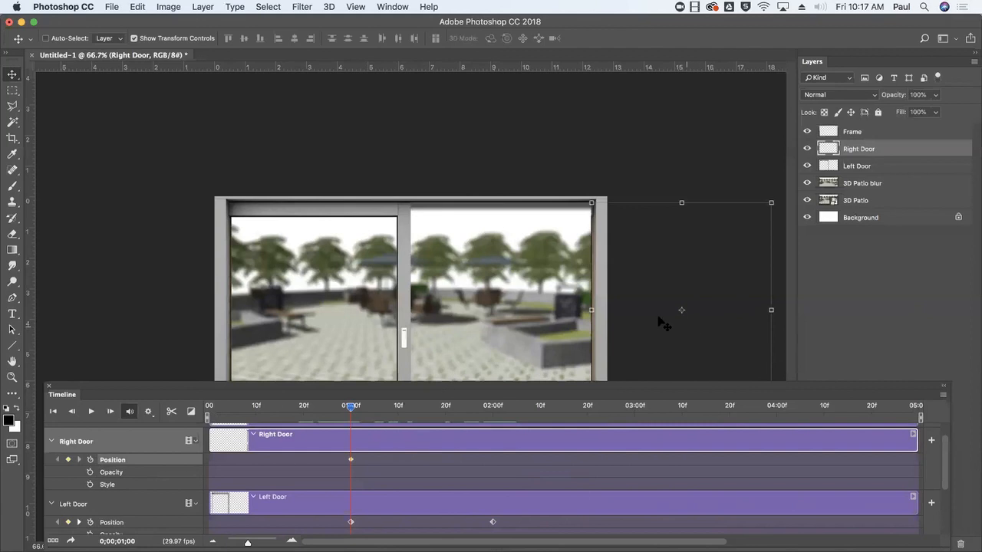
left_click_drag(627, 281, 458, 280)
left_click_drag(350, 405, 492, 410)
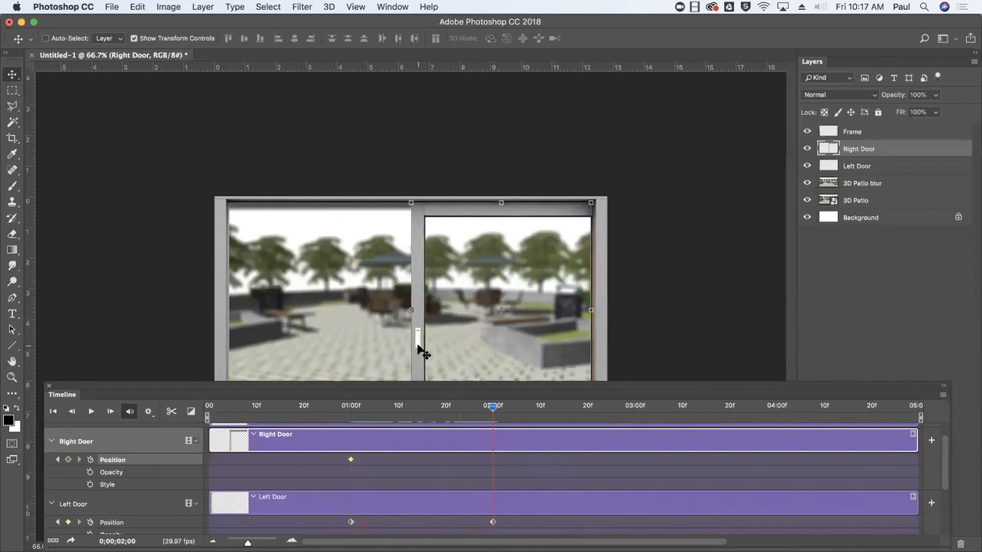
left_click_drag(419, 347, 600, 357)
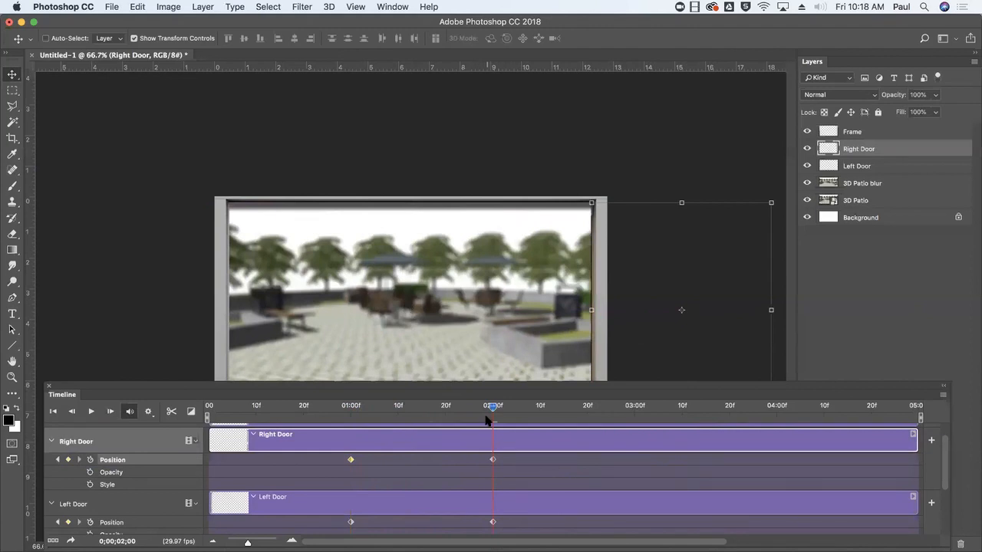
Step: Return the playhead near the timeline's start and show the whole canvas in full-screen mode with the menu bar
left_click_drag(494, 422, 237, 414)
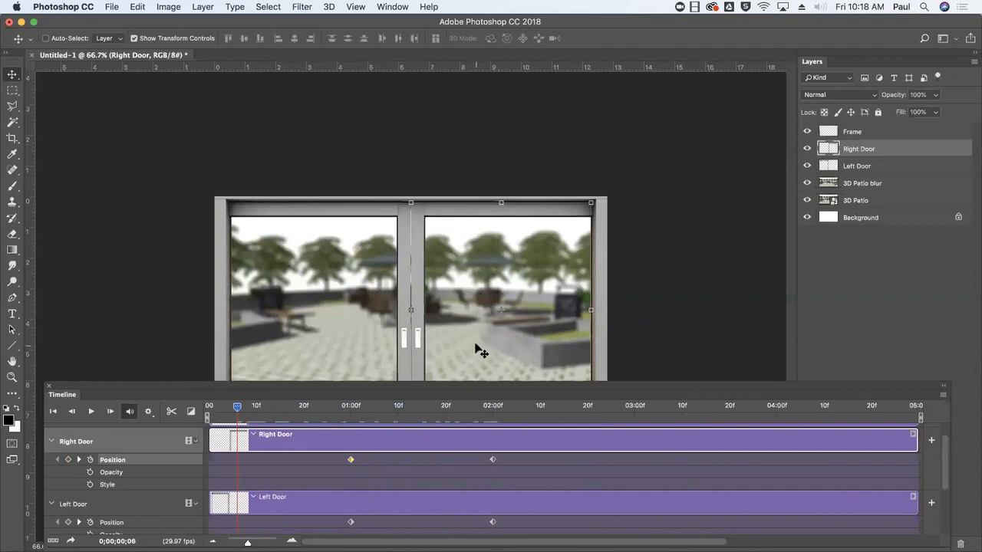
key("f")
key("f")
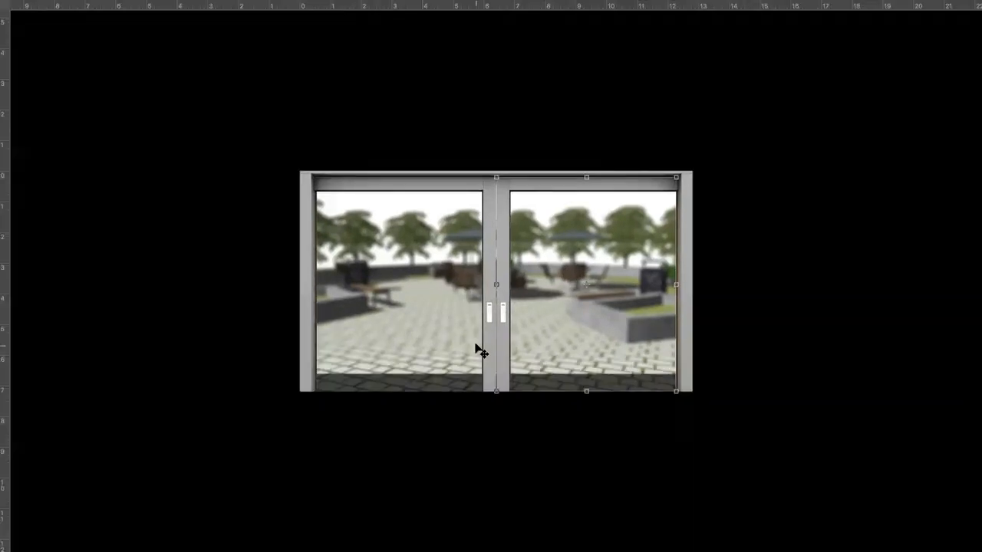
key("f")
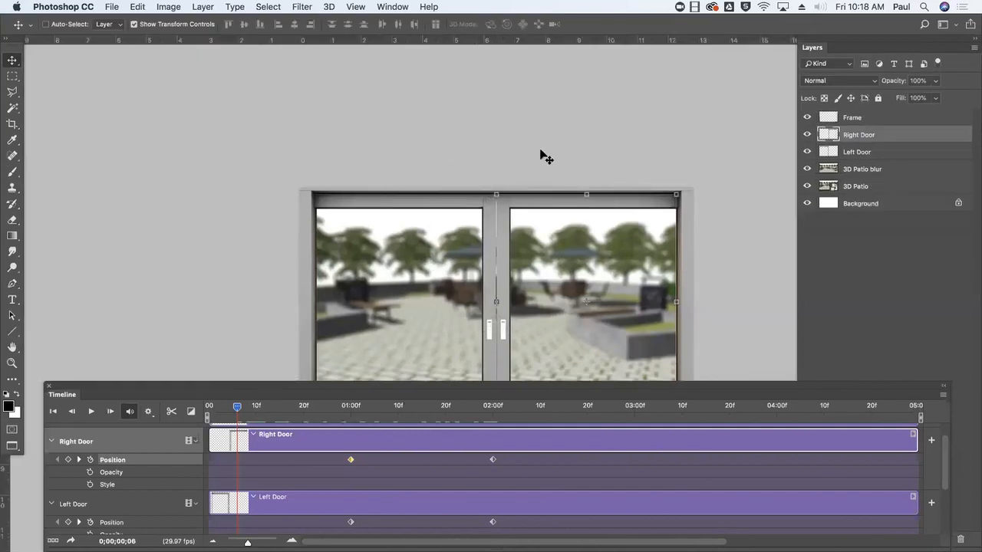
key("f")
key("f")
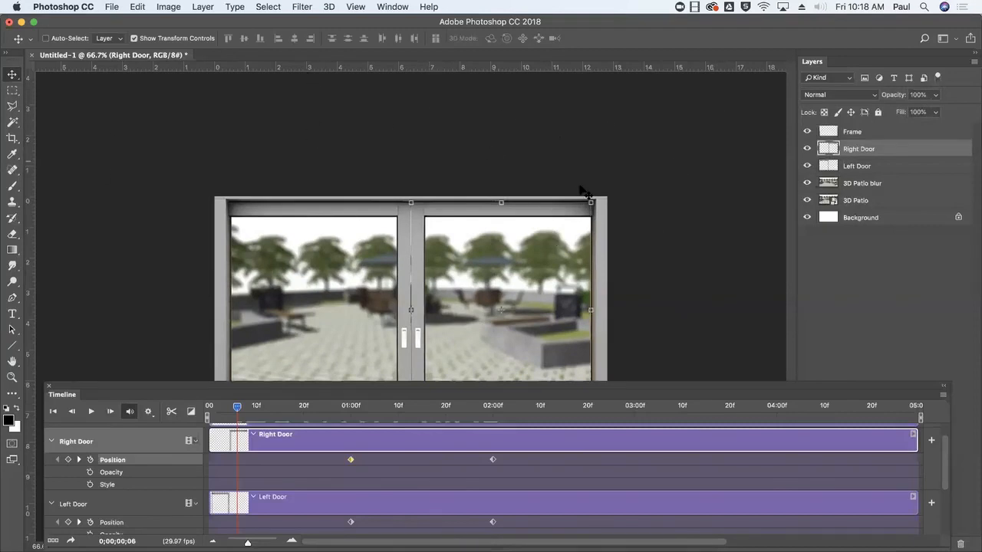
key("f")
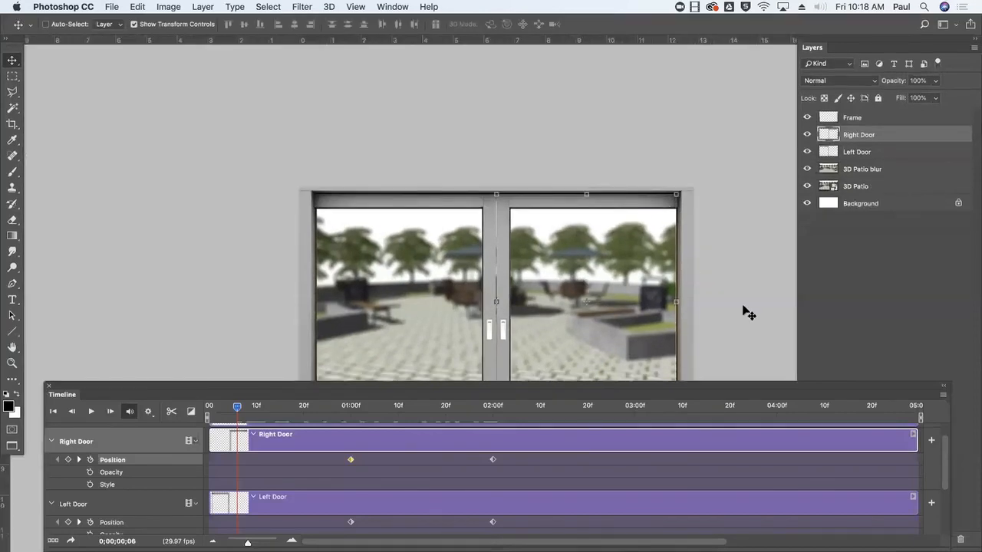
left_click_drag(741, 330, 700, 298)
key("super+r")
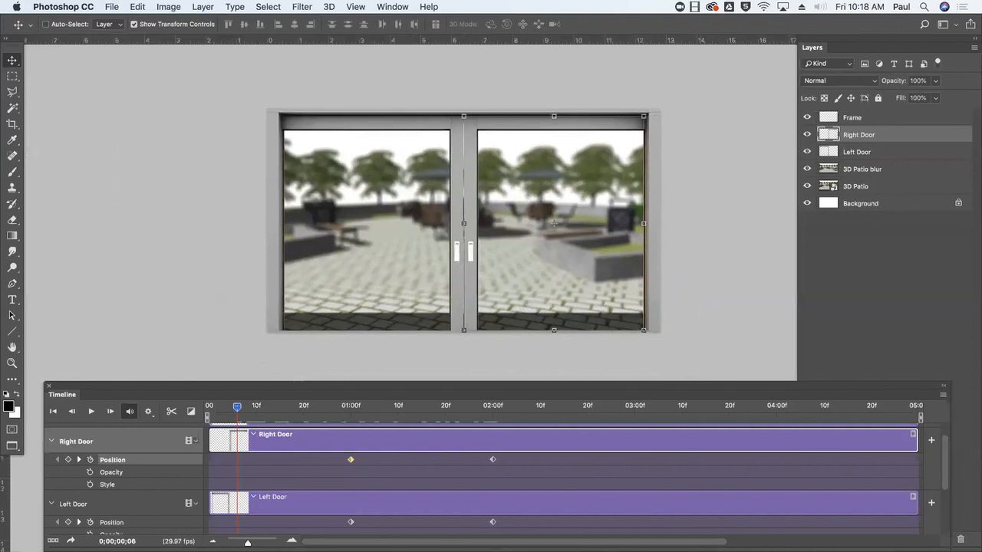
Step: Play back both doors' opening animation from the start of the timeline, and again from partway through the slide
key("space")
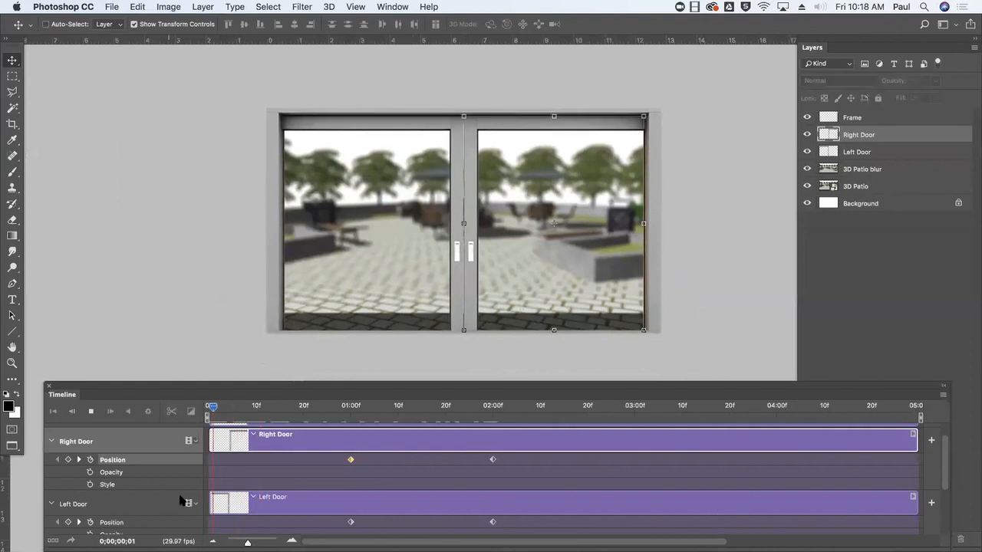
key("space")
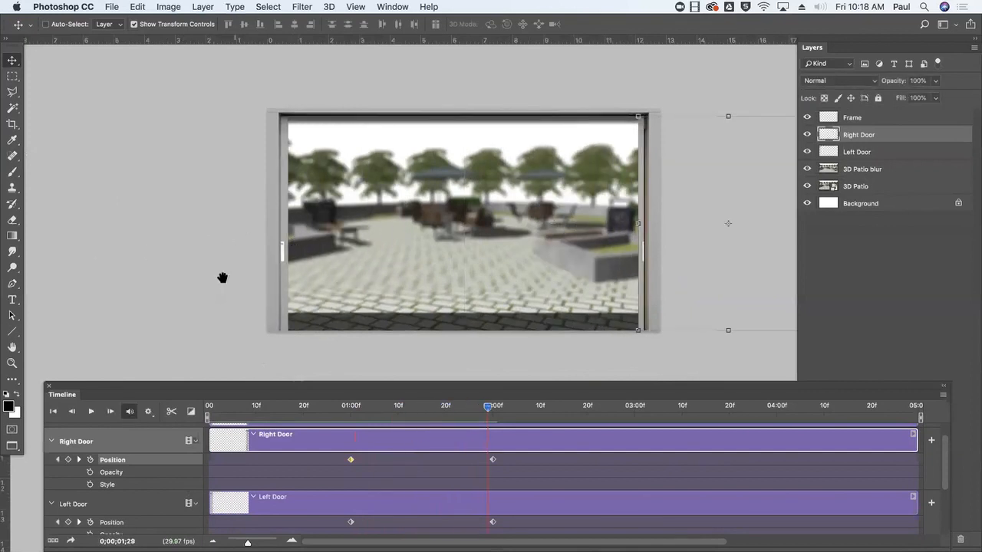
key("space")
key("space")
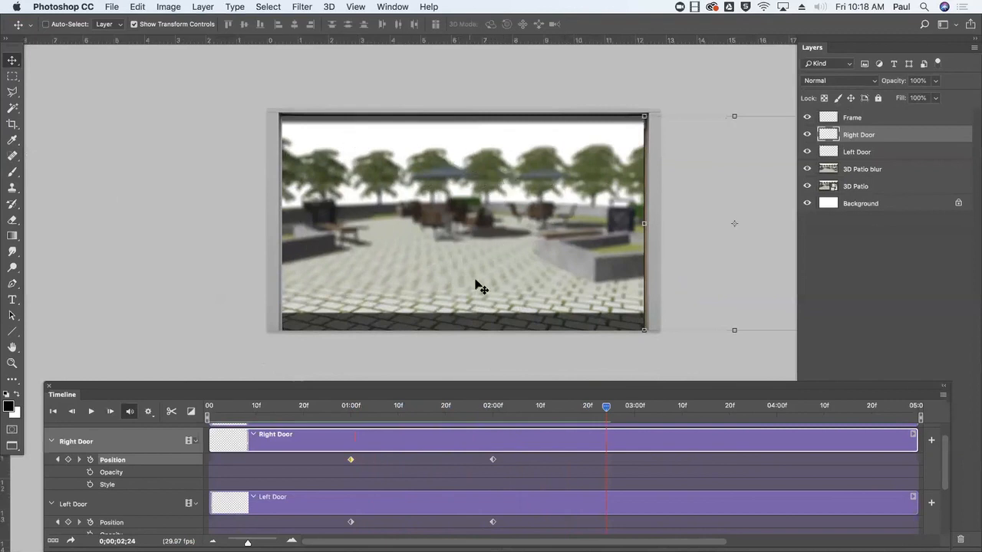
left_click_drag(606, 410, 418, 418)
key("space")
key("space")
Step: Collapse both door tracks, expand the 3D Patio blur track and set an Opacity keyframe for it at 02:05
left_click(52, 504)
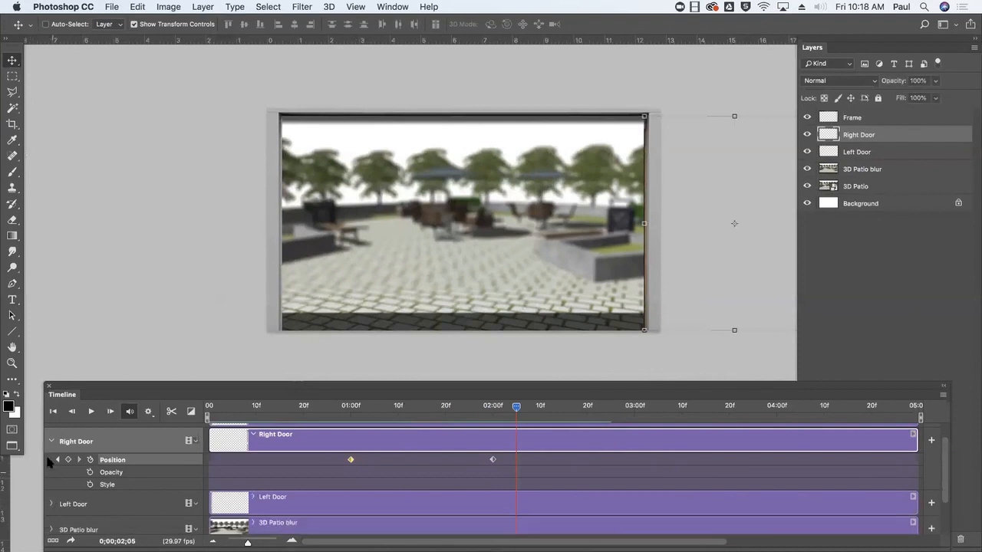
left_click(51, 441)
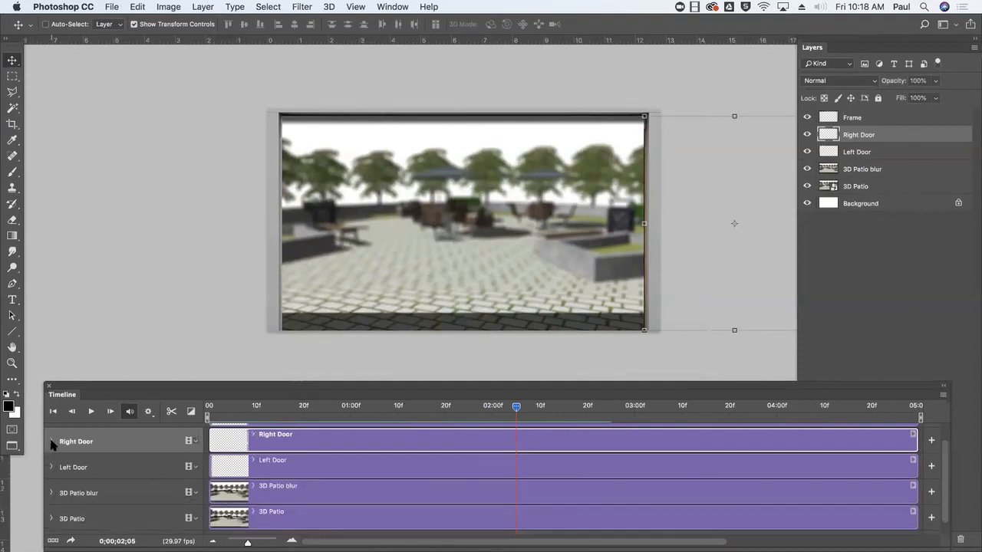
left_click(51, 493)
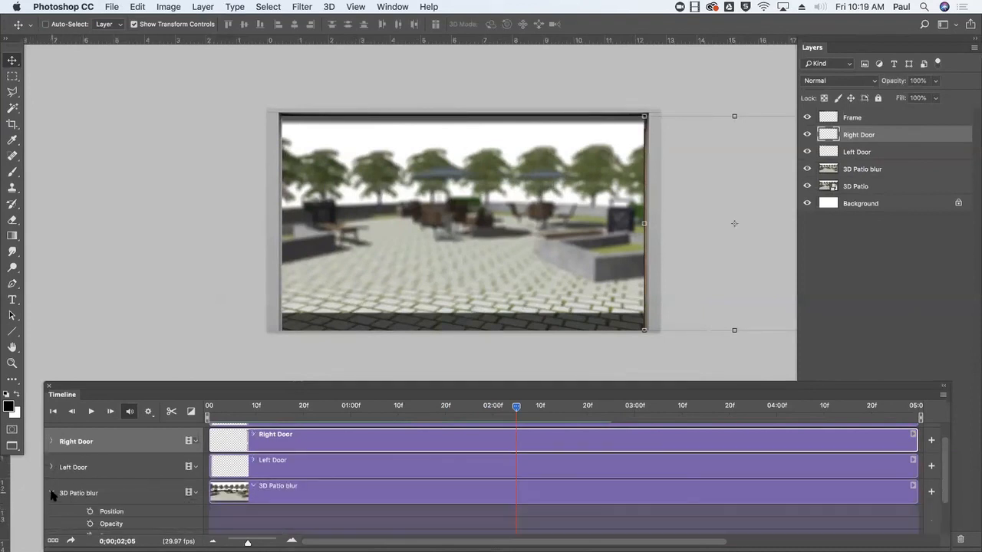
left_click(90, 526)
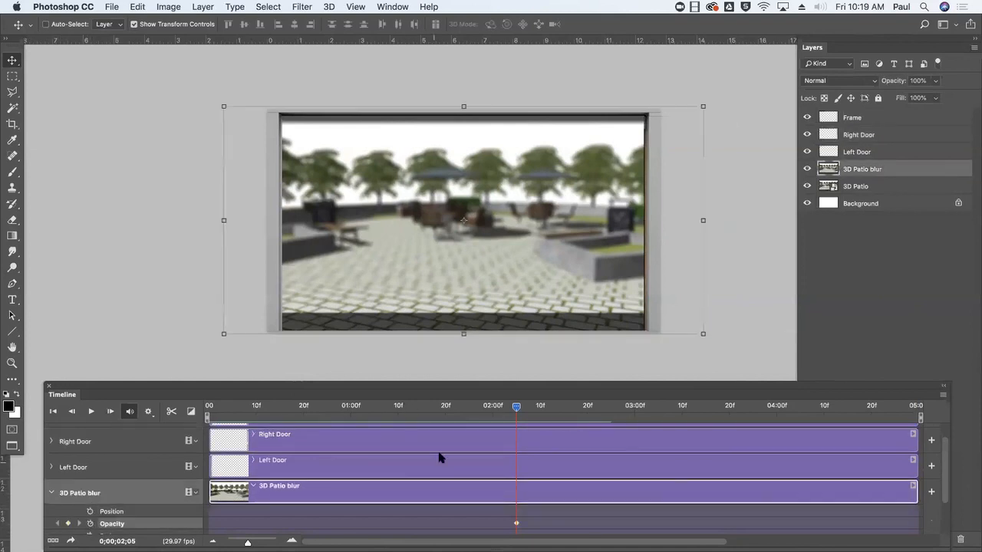
Step: Set the 3D Patio blur layer's opacity to 0% at 02:19 to keyframe its fade-out
left_click_drag(516, 408, 583, 408)
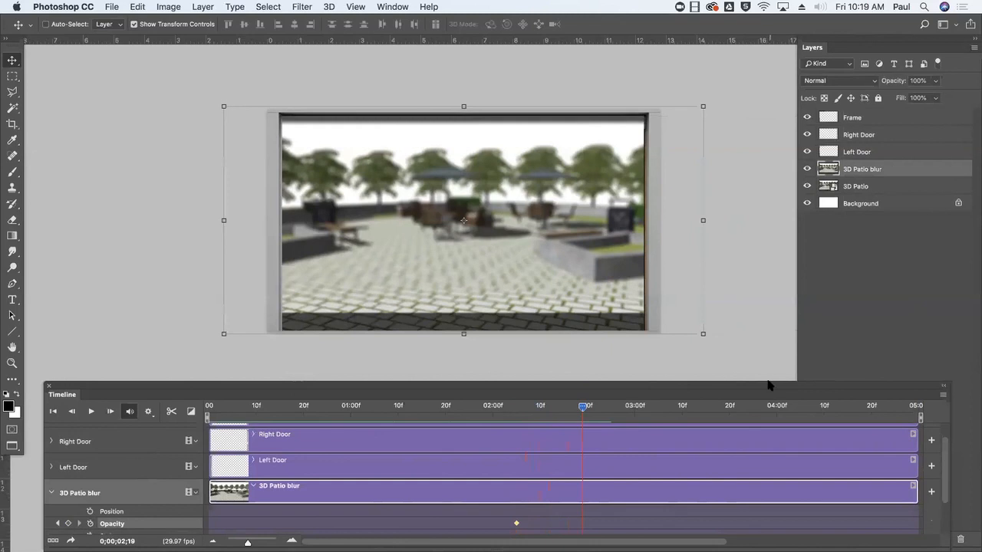
left_click(935, 80)
left_click_drag(937, 96, 854, 105)
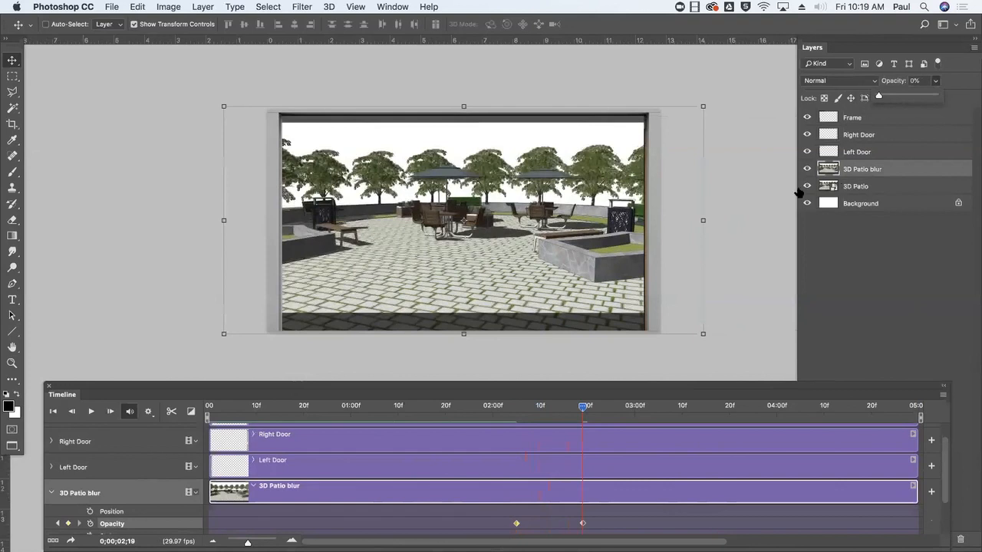
Step: Play back the full animation from the start twice to check the doors opening and the blurred patio fading to sharp
left_click_drag(582, 411, 130, 410)
key("space")
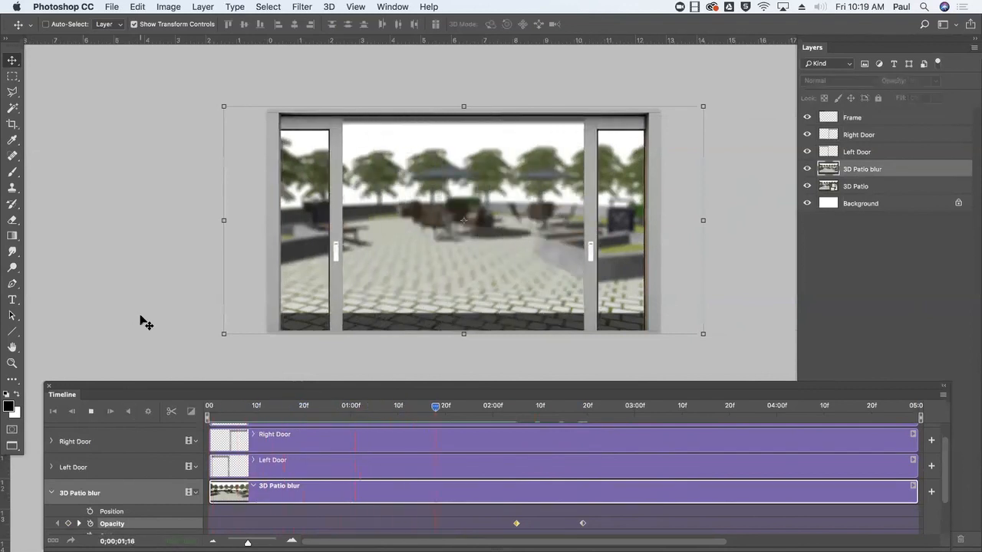
key("space")
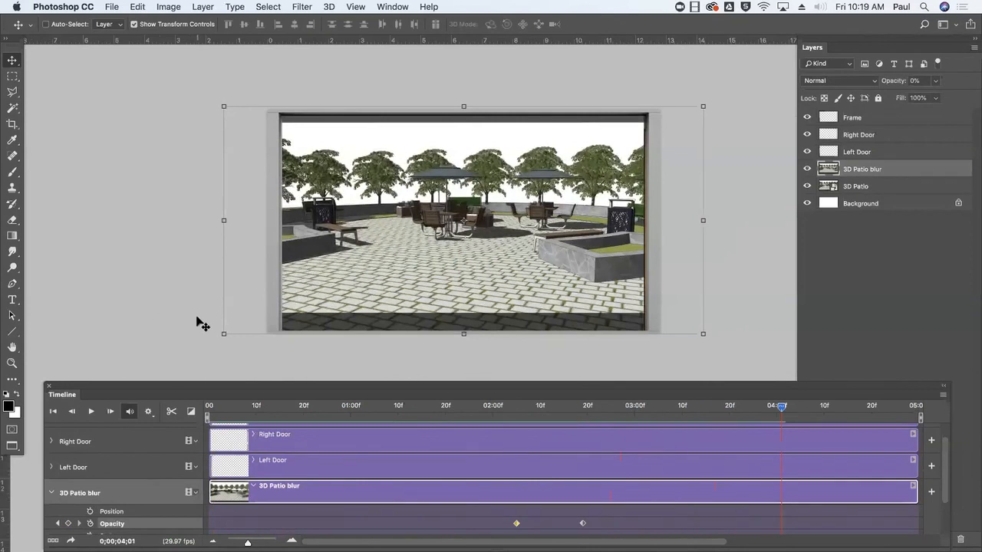
left_click(209, 410)
key("space")
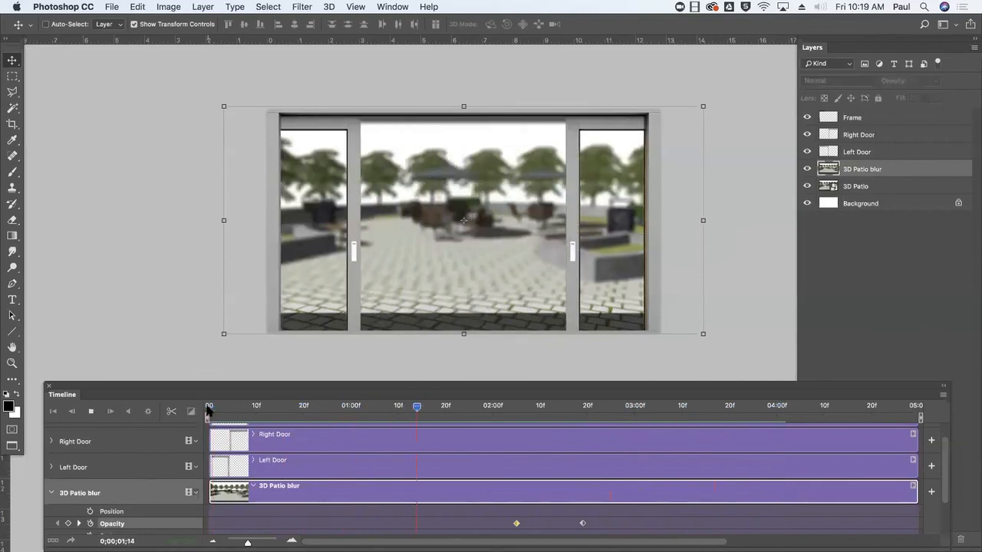
key("space")
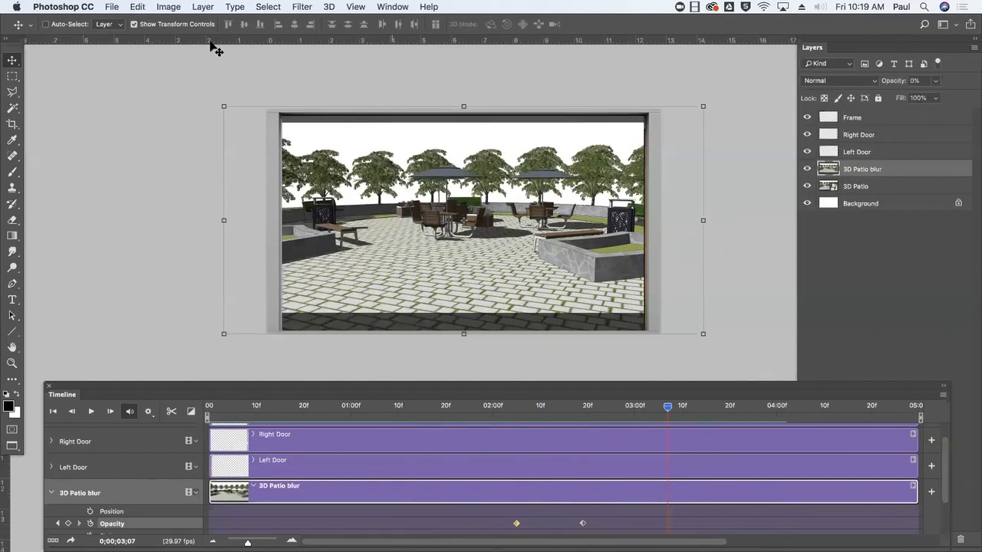
Step: Preview the opened patio scene in full-screen mode and return to the standard screen mode
key("f")
key("f")
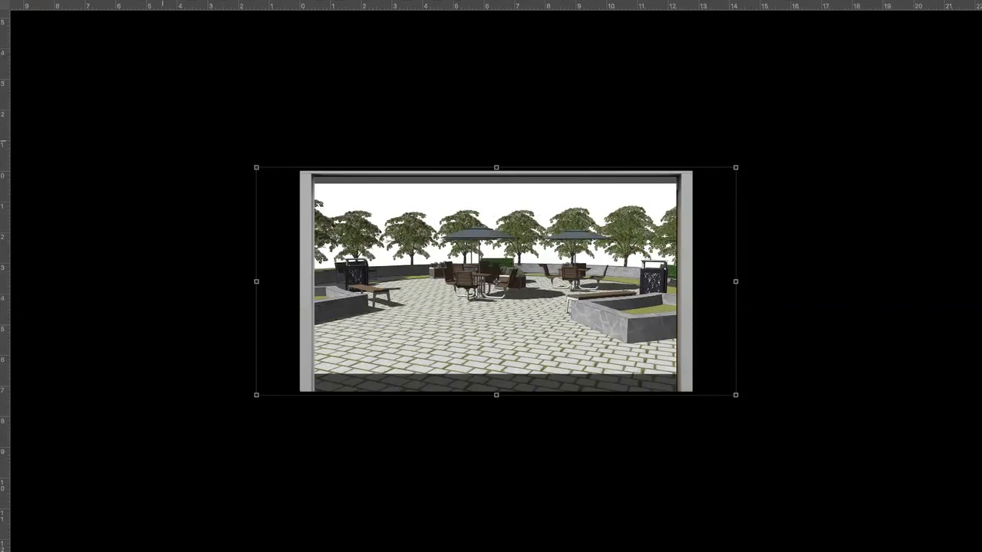
key("f")
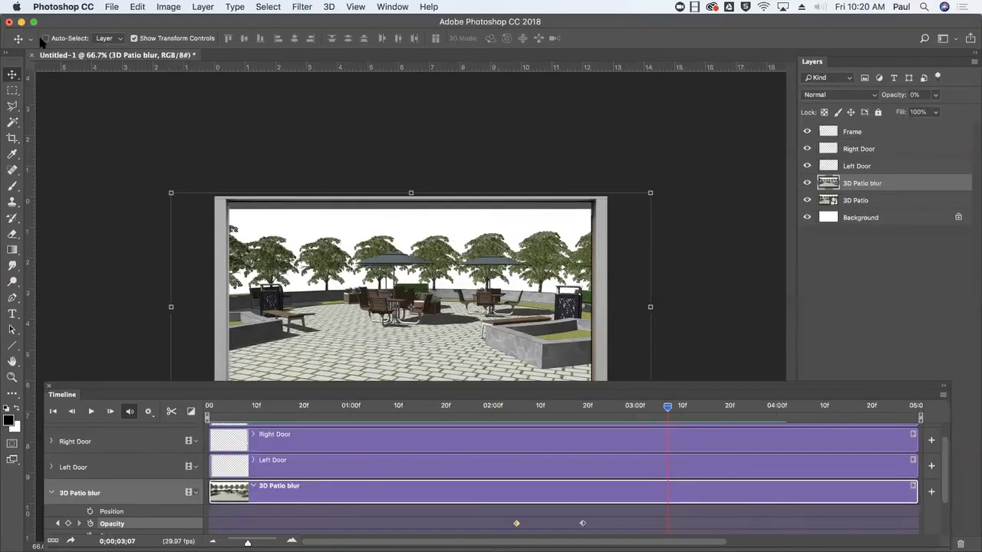
Step: Minimize the Photoshop document, move the Timeline out of view and switch to the 3D Patio-No Scenes model in SketchUp
left_click(21, 22)
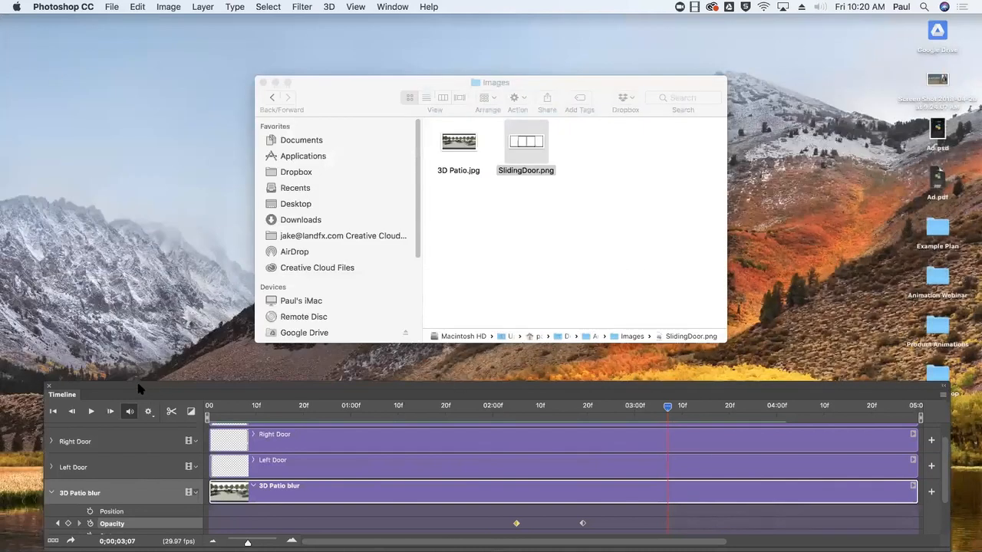
left_click_drag(103, 389, 0, 377)
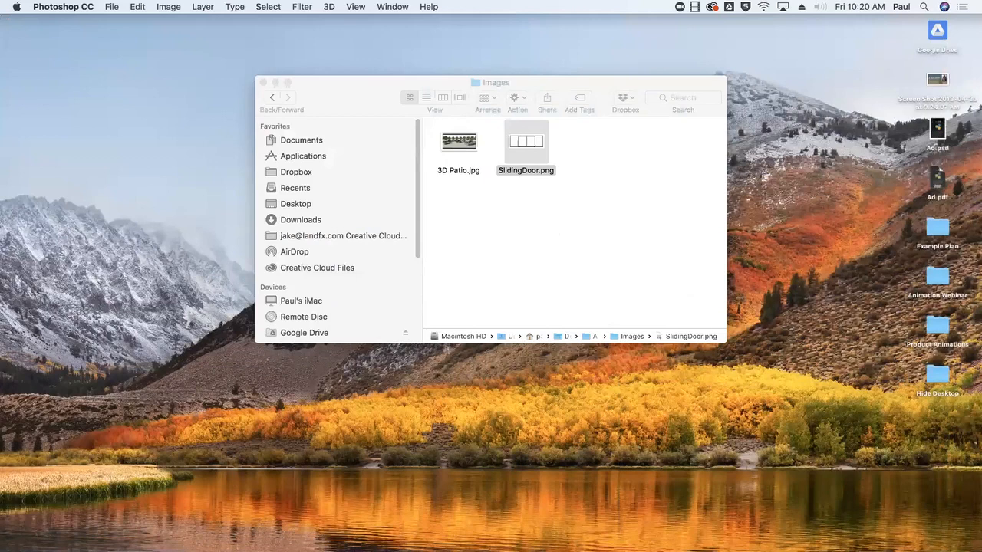
mouse_move(453, 540)
left_click(650, 540)
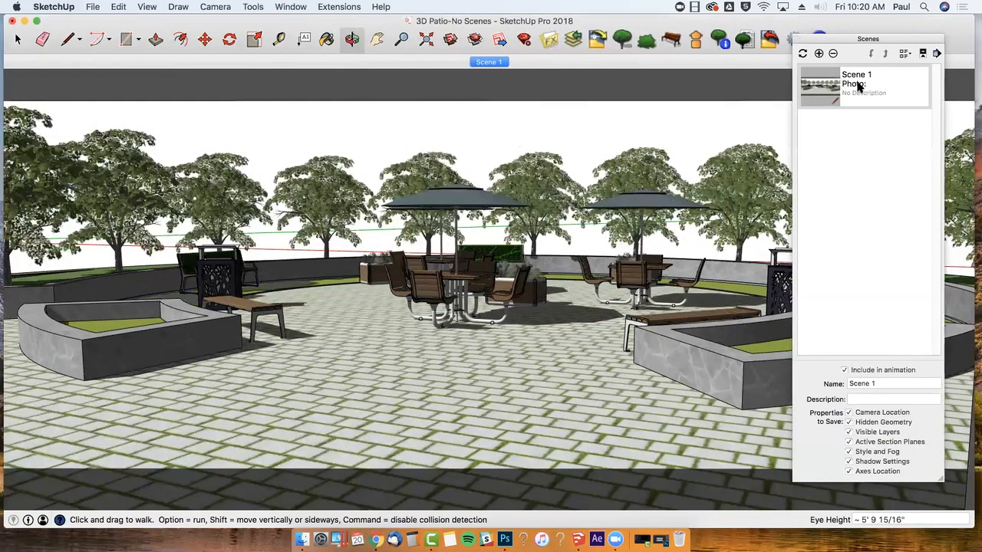
Step: Reposition the Scenes window and close it to clear the view of the patio model
left_click(804, 41)
left_click_drag(0, 150, 798, 101)
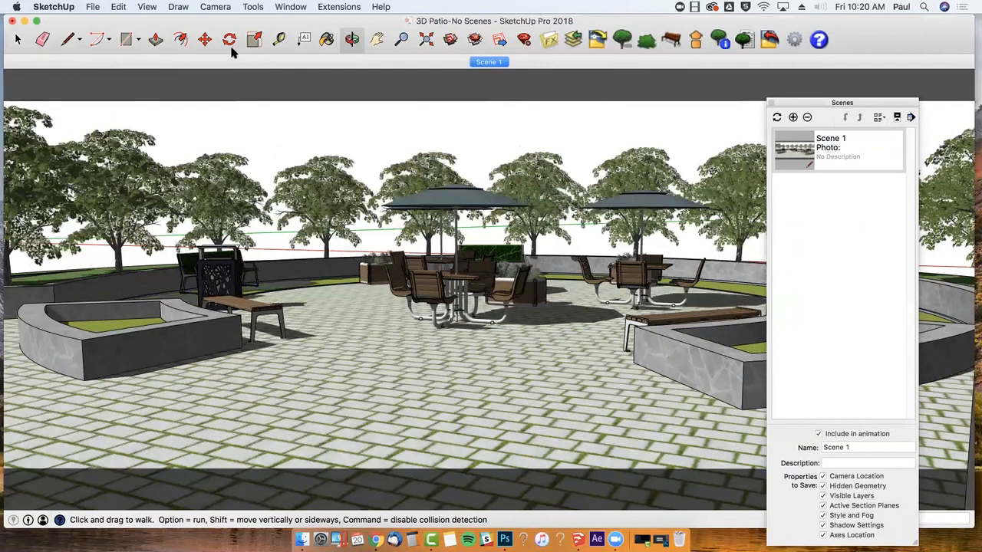
left_click(771, 102)
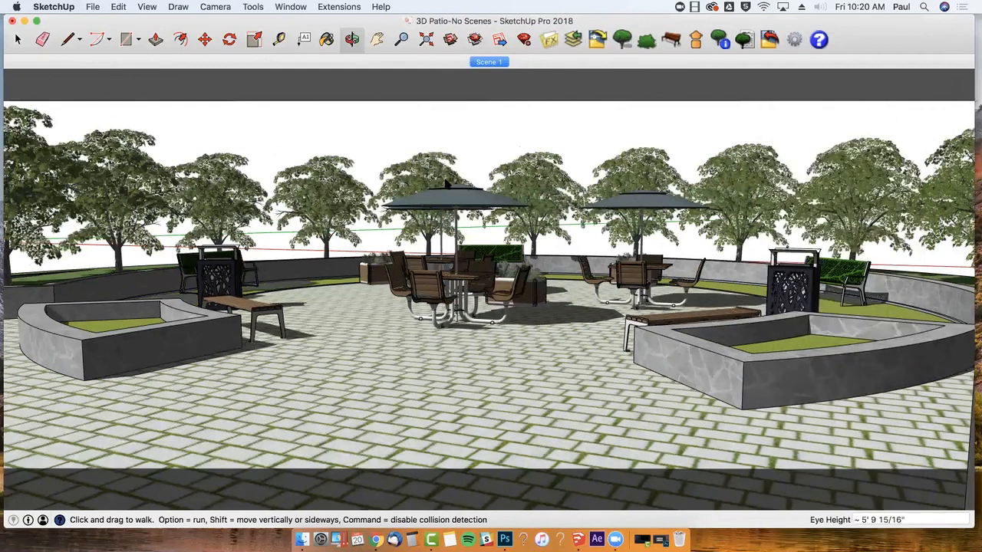
Step: Start from Scene 1, use the Walk tool to move the camera in toward the umbrella tables, and add that view as a scene
left_click(491, 63)
left_click(147, 6)
mouse_move(211, 7)
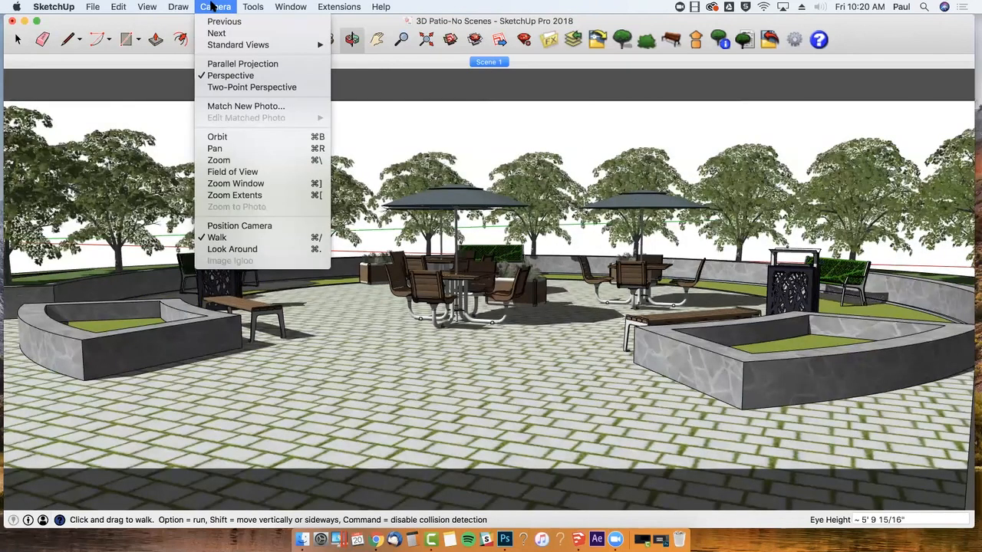
left_click(217, 237)
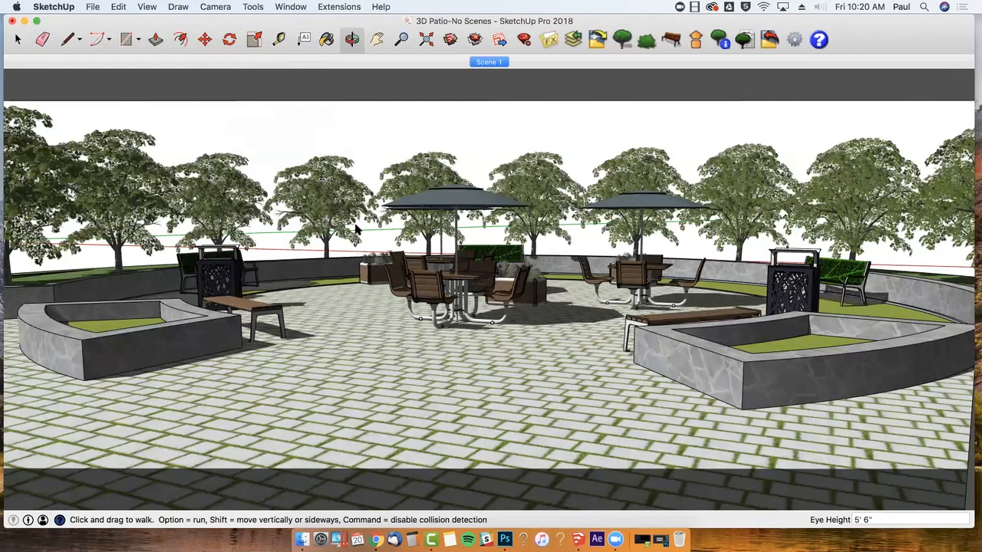
left_click(487, 304)
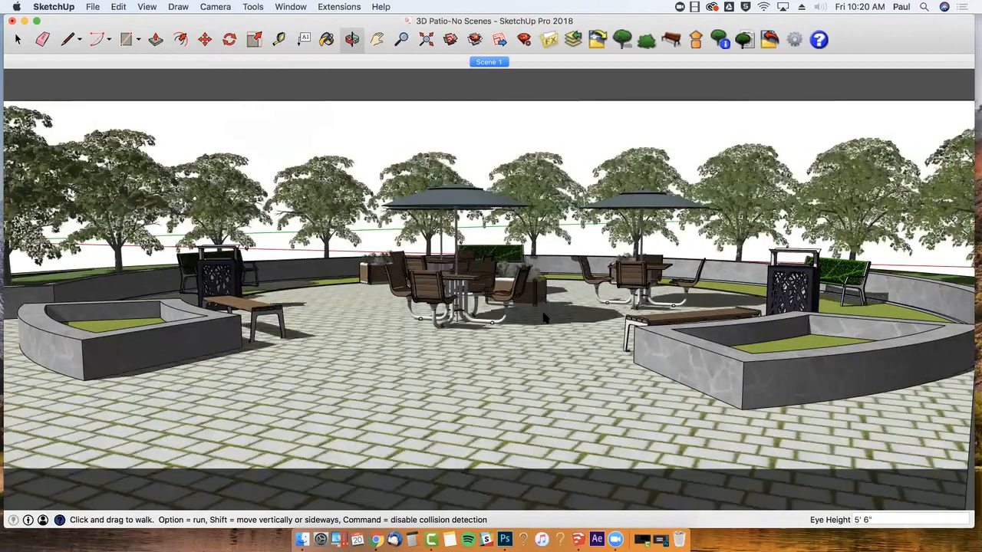
left_click_drag(543, 314, 539, 331)
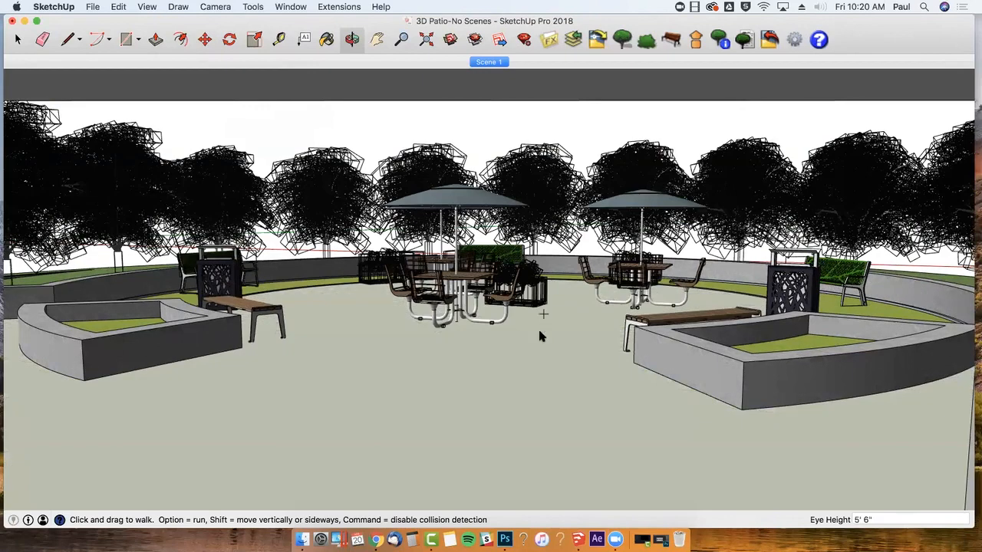
left_click_drag(527, 374, 527, 374)
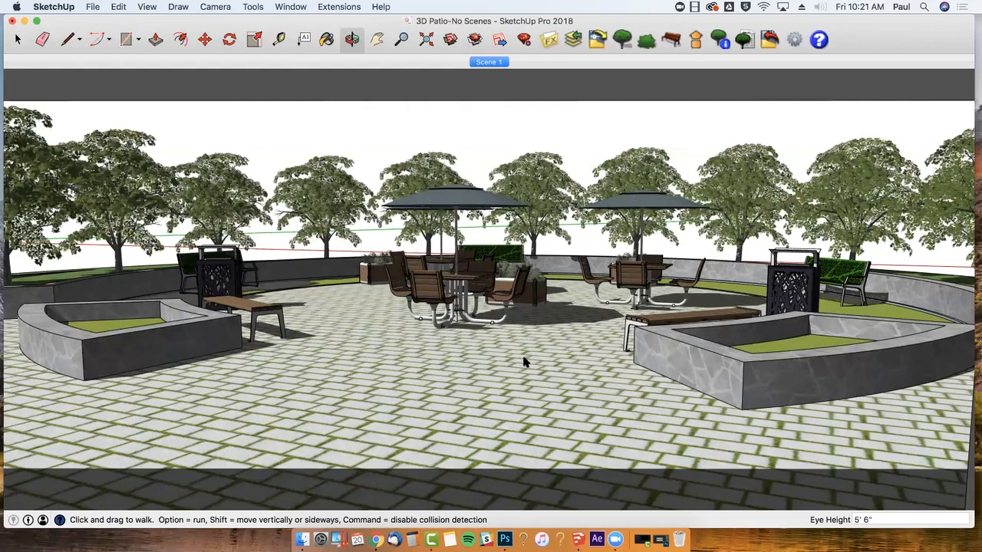
mouse_move(533, 369)
left_mouse_down()
mouse_move(534, 344)
mouse_move(563, 322)
mouse_move(550, 314)
left_mouse_up()
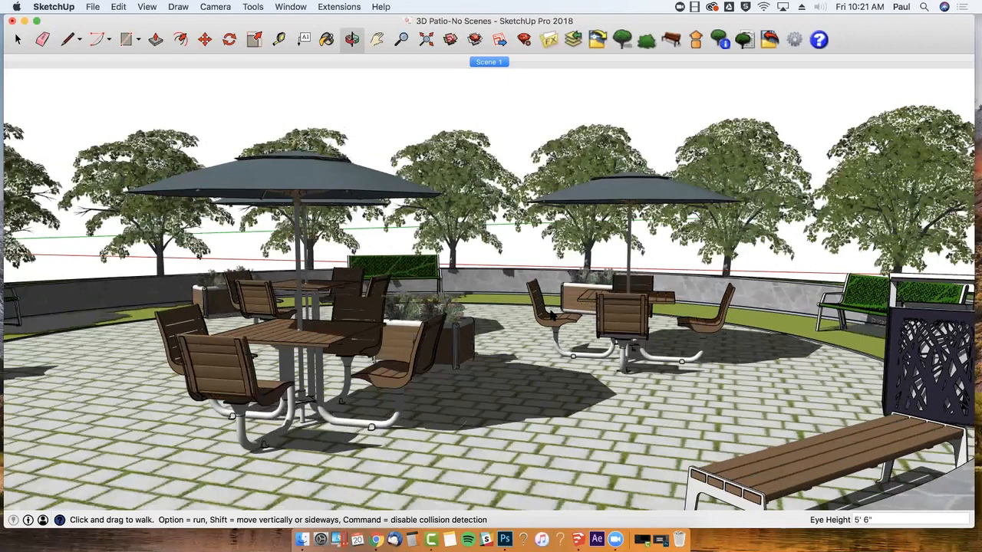
right_click(525, 60)
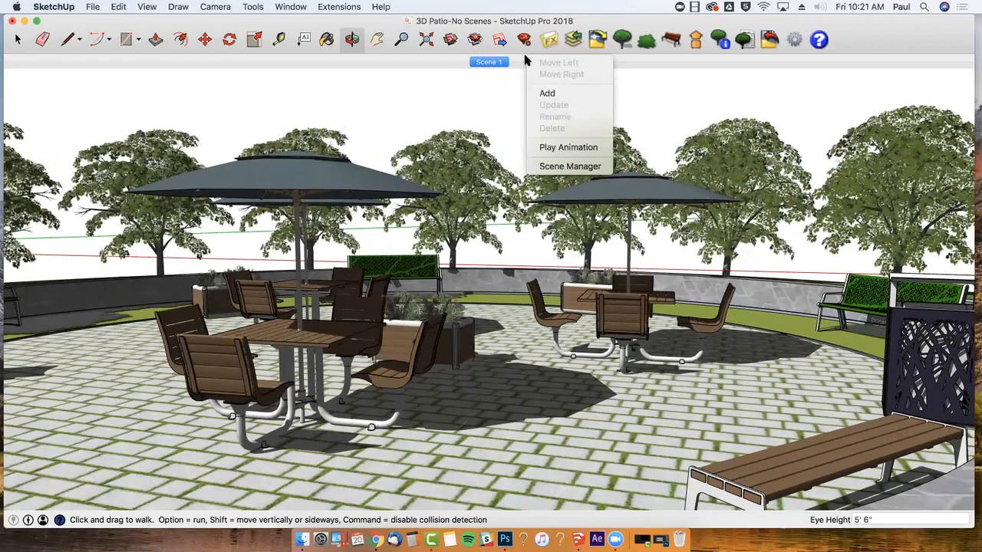
left_click(549, 93)
Step: Switch to Scene 1 and back to Scene 2 to check the camera transition between them
left_click_drag(471, 255, 472, 255)
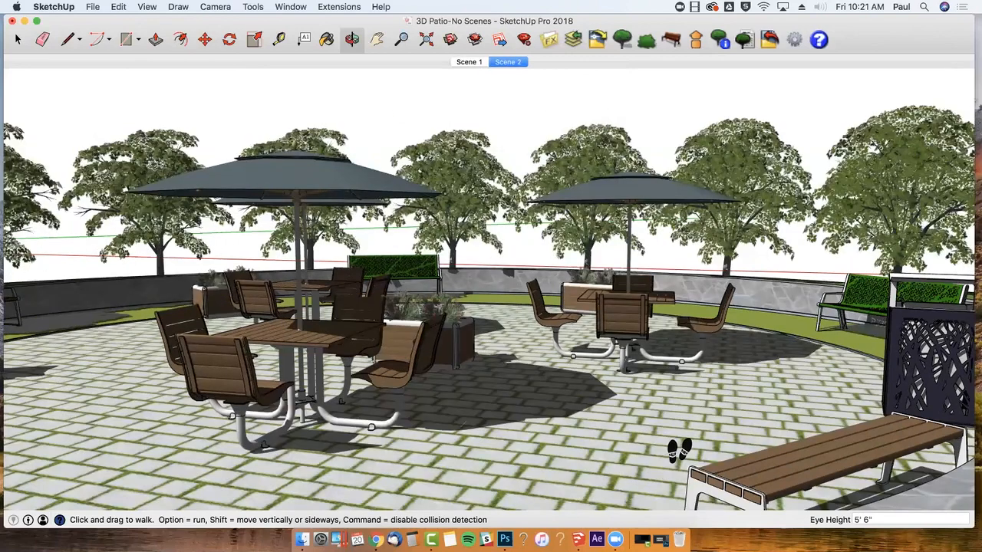
left_click(470, 62)
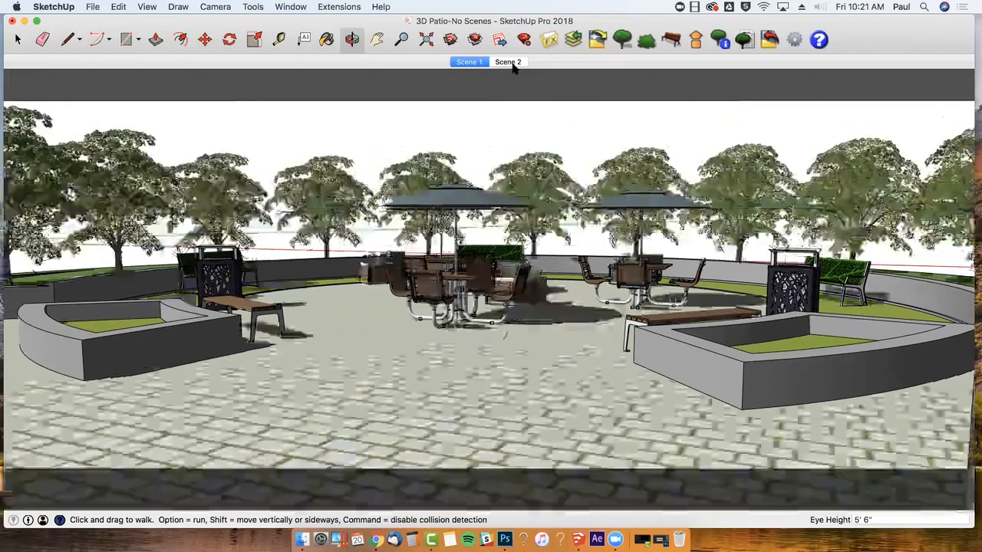
left_click(508, 62)
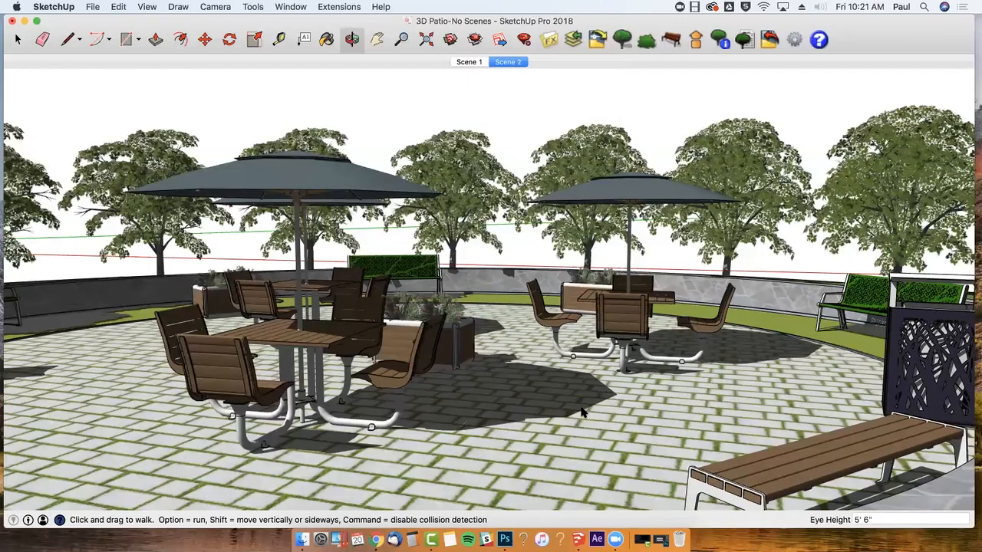
Step: Walk the camera up to the green bench in front of the stone wall and add that view as a scene
left_click_drag(581, 409, 664, 386)
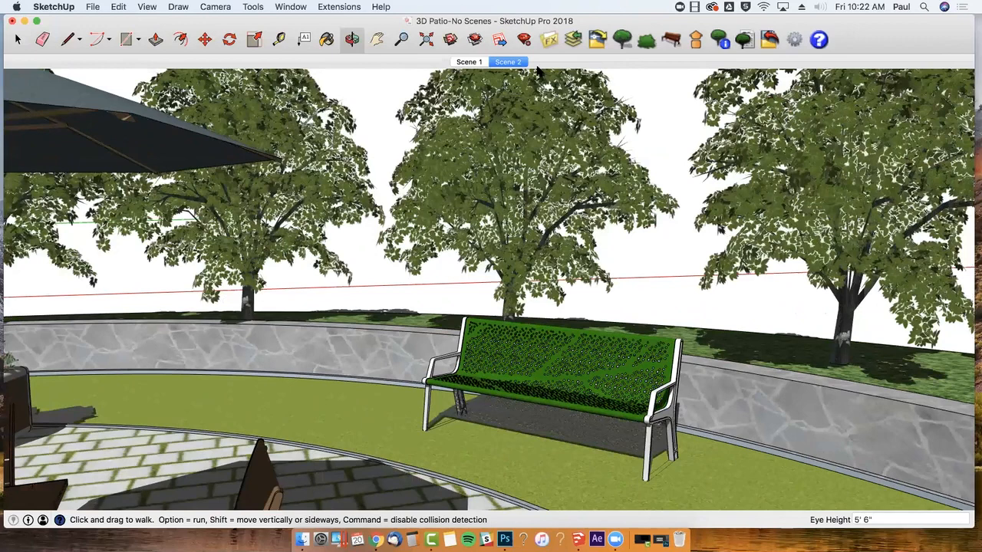
right_click(546, 65)
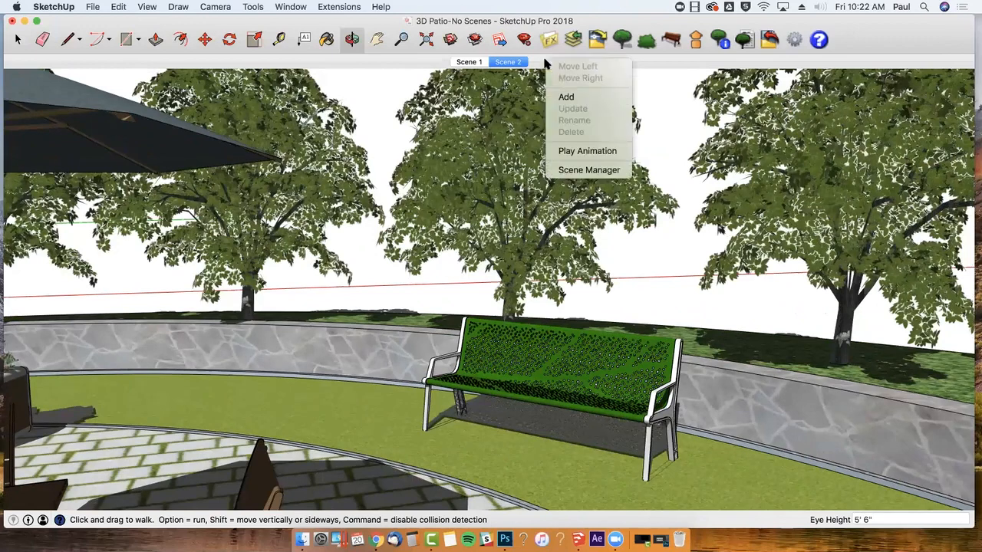
left_click(565, 97)
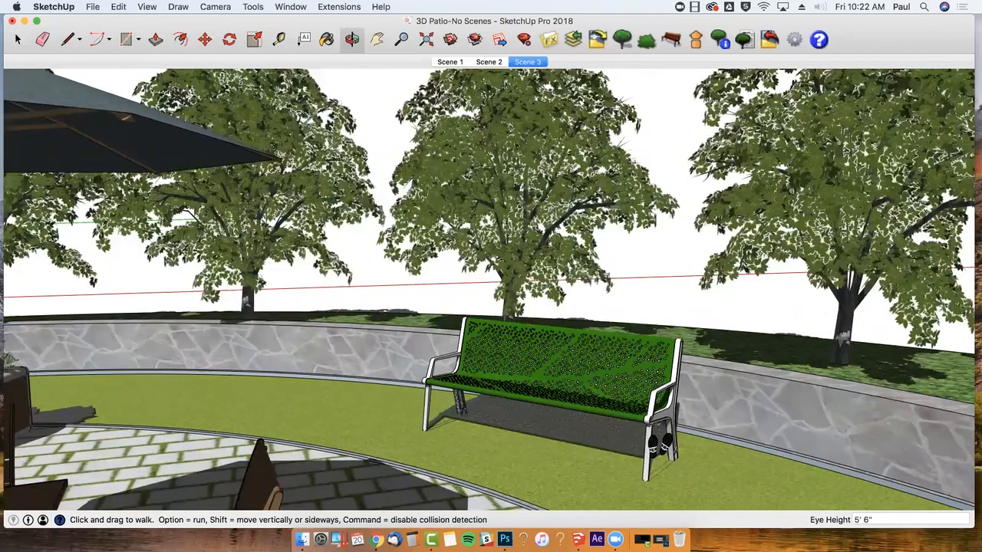
Step: Walk the camera around to a view of the wooden planter and the green bench on the lawn, and add it as a scene
left_click_drag(597, 463, 565, 61)
right_click(568, 61)
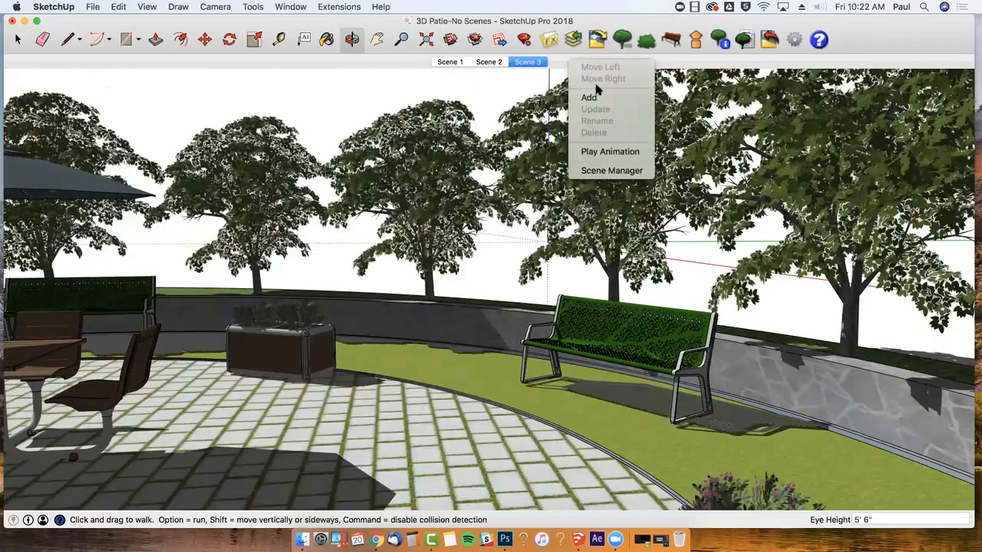
left_click(602, 99)
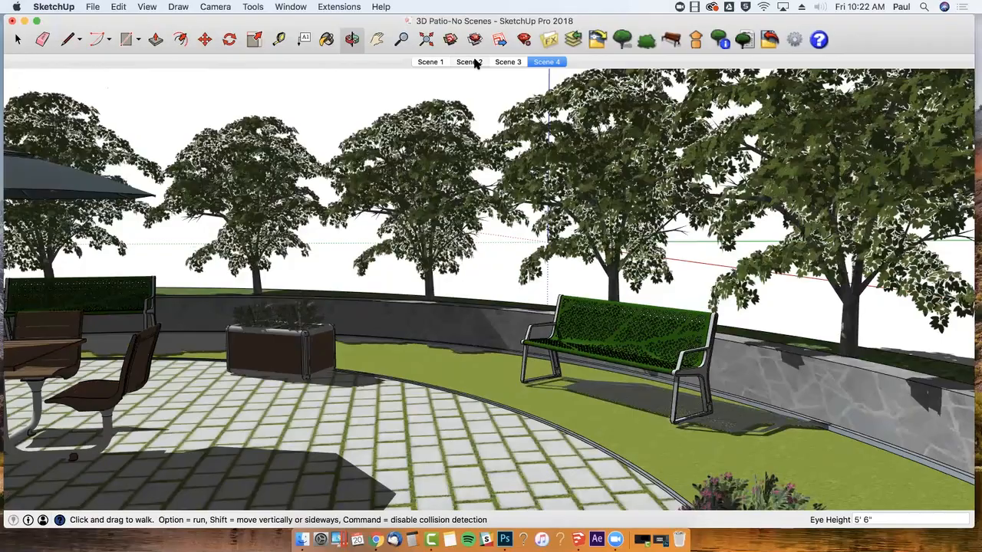
Step: Recall Scenes 2 and 3, pull the camera back to frame the umbrella table with the green bench, and update Scene 3 with this view
left_click(469, 62)
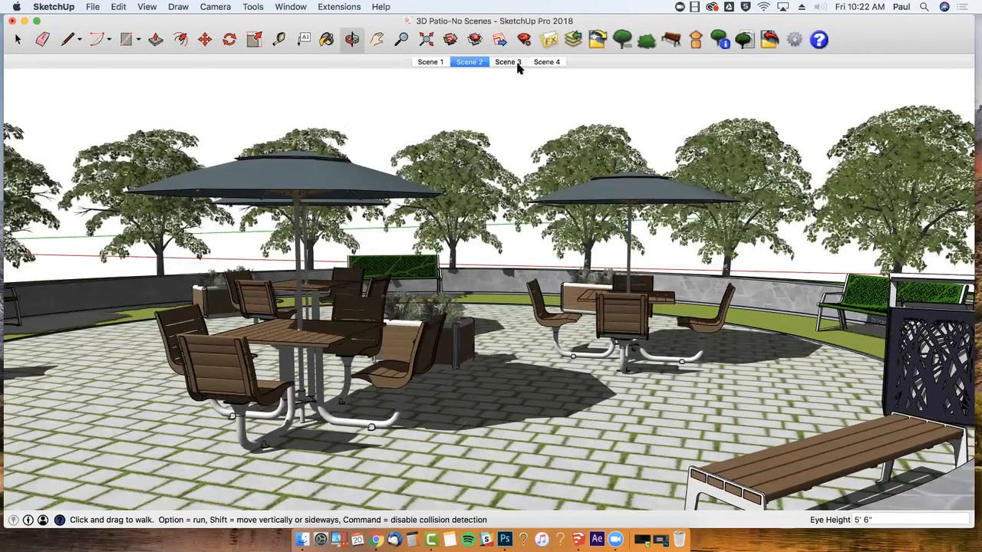
left_click(517, 65)
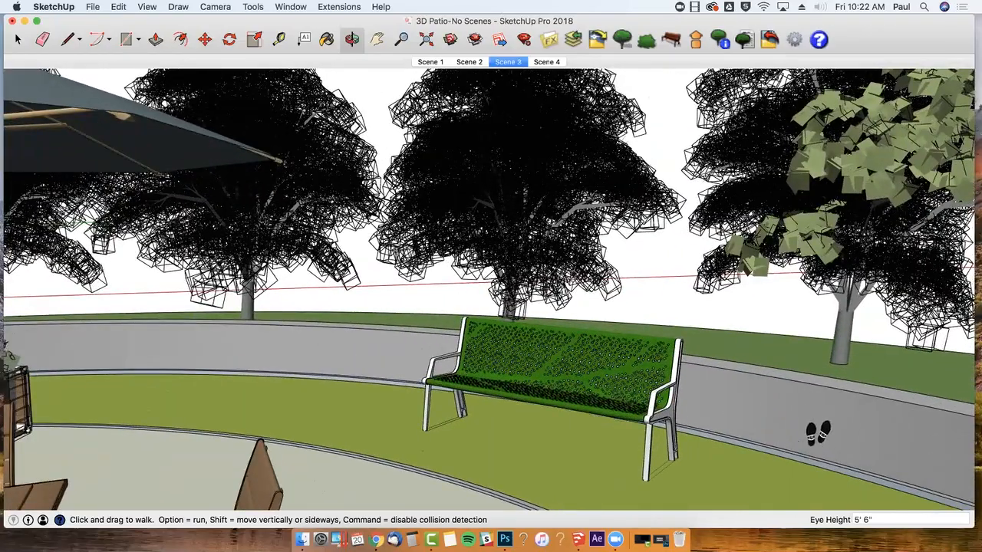
left_click_drag(707, 328, 532, 394)
key("h")
left_click_drag(501, 350, 562, 326)
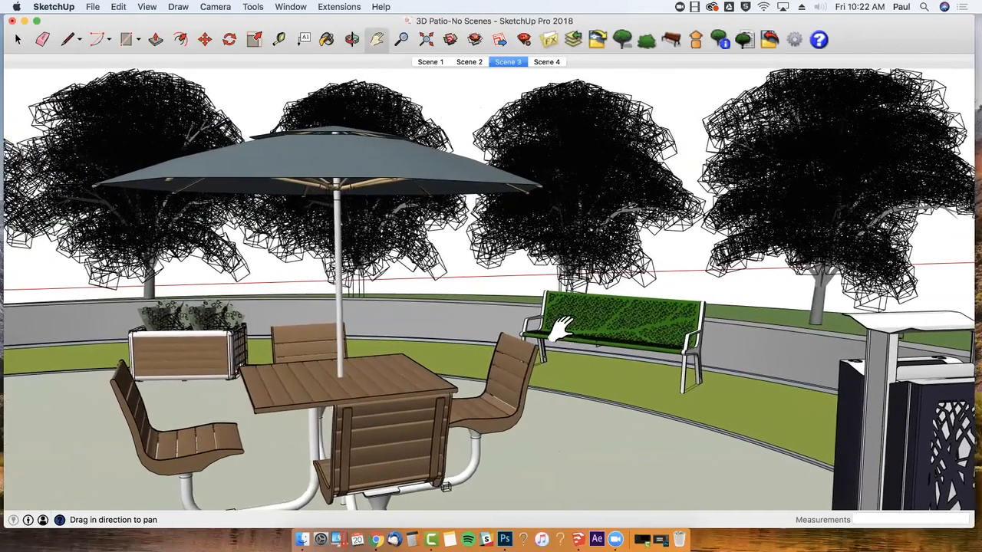
right_click(512, 65)
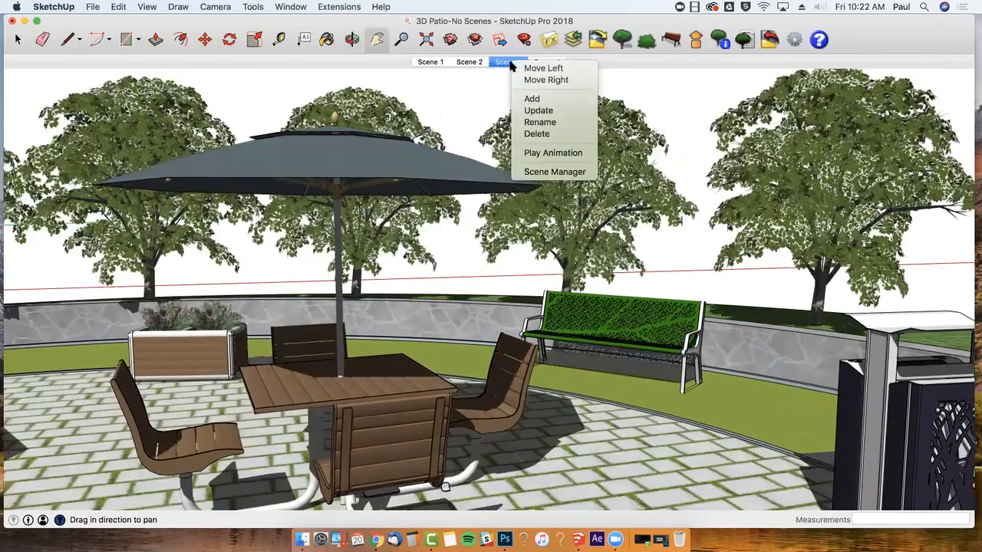
left_click(542, 111)
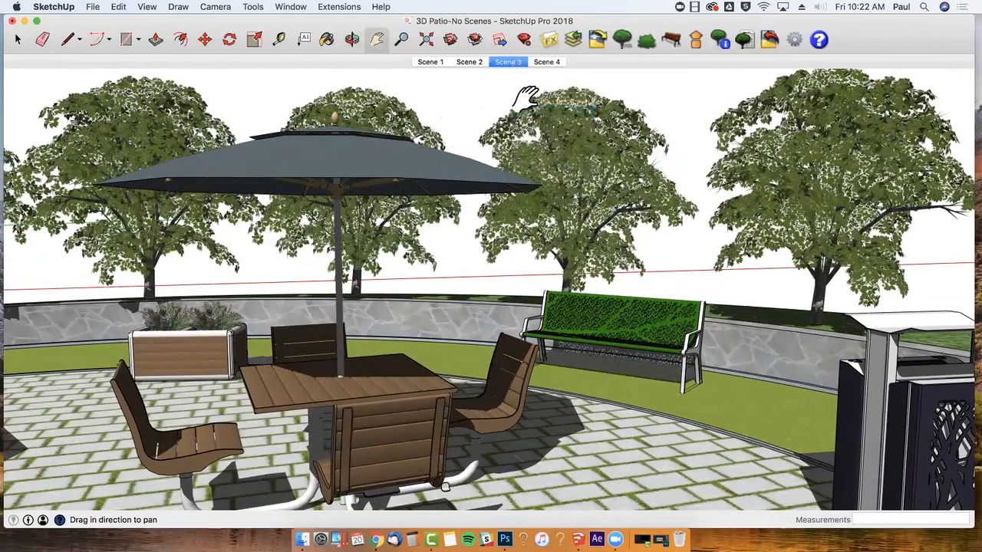
Step: Step through Scenes 2, 3 and 4 in order to check the revised camera transitions
left_click(470, 62)
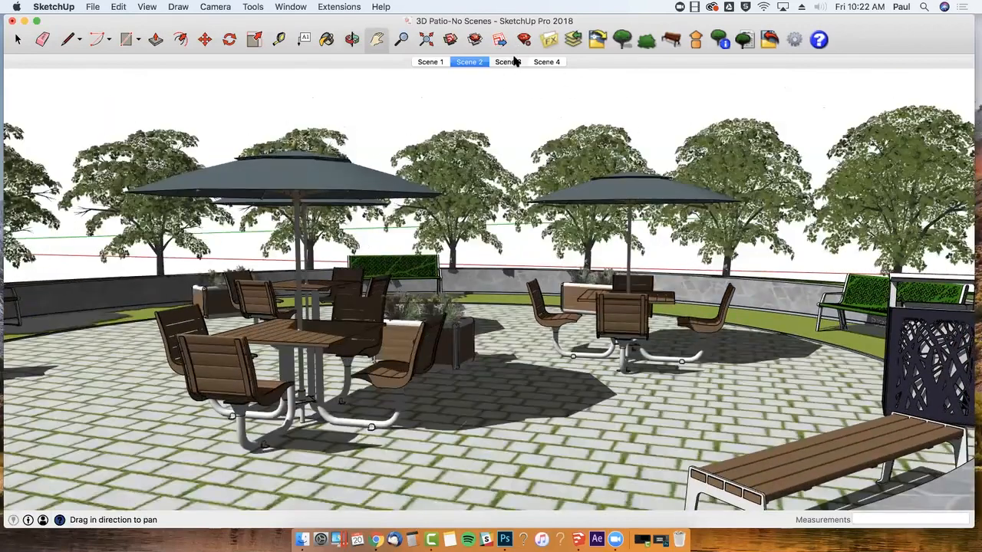
left_click(507, 62)
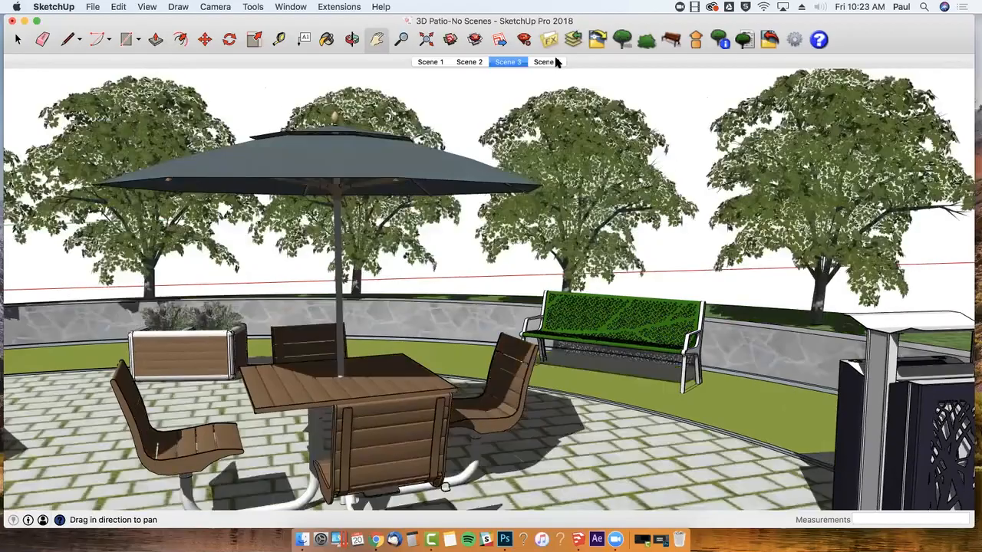
left_click(558, 62)
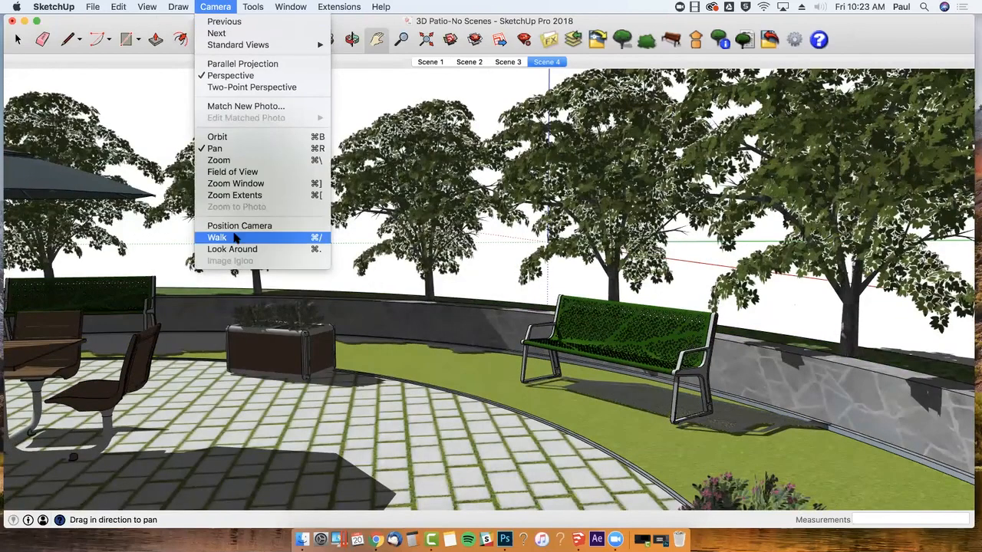
Step: Walk the camera from Scene 4 around to the umbrella table beside the planter and add that view as a scene
left_click_drag(394, 354, 534, 55)
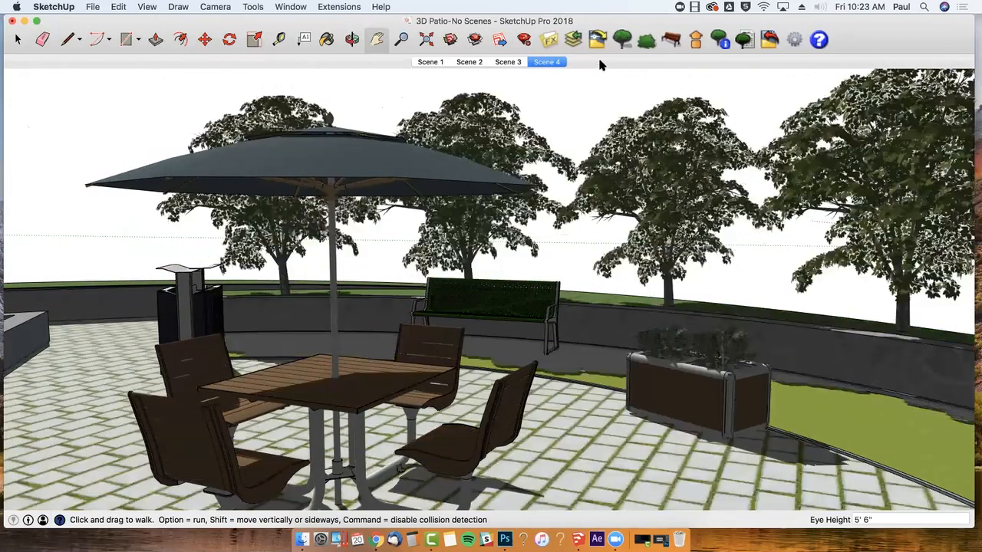
right_click(601, 62)
left_click(645, 393)
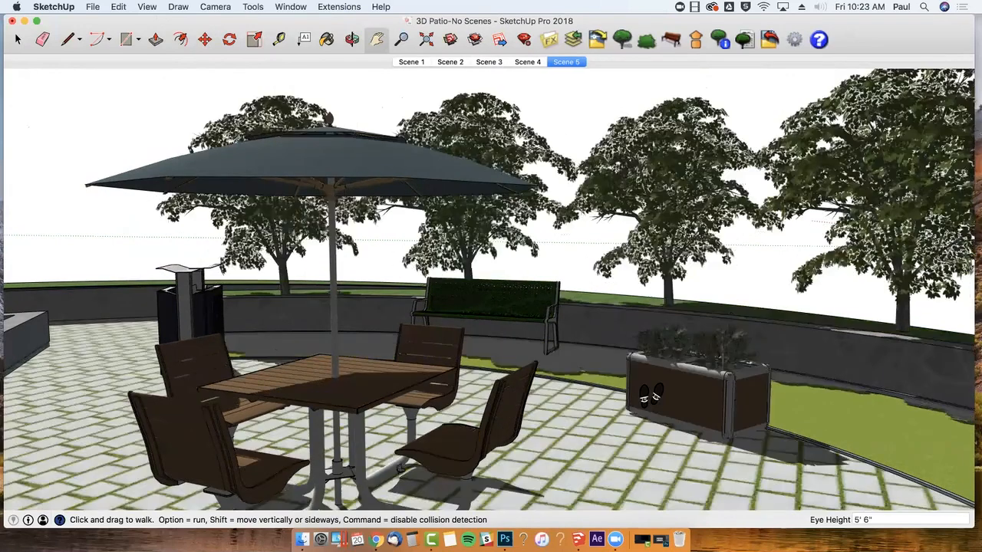
Step: Walk the camera around to a view of both umbrella tables with the flower planter in front, and add it as a scene
left_click_drag(653, 394, 464, 253)
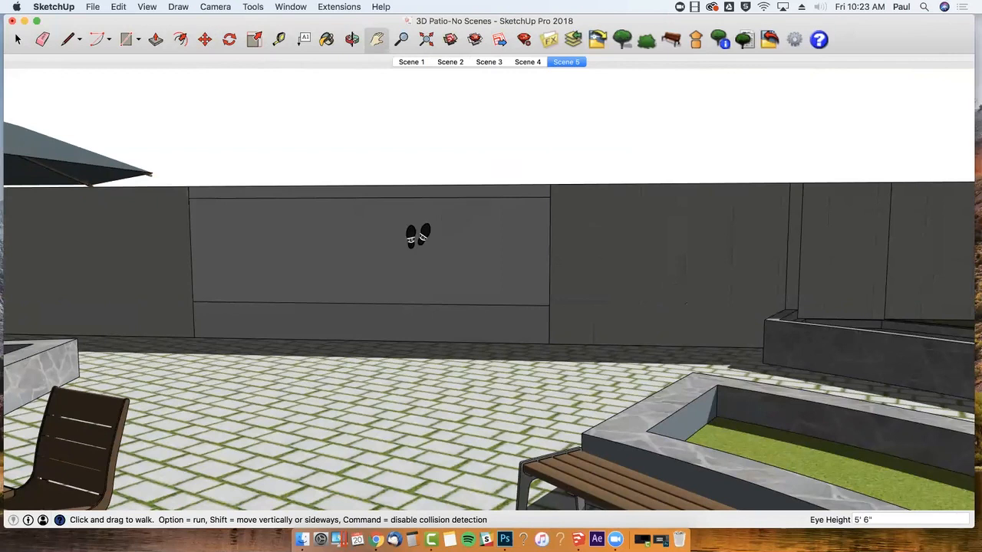
key("h")
middle_click_drag(217, 335, 198, 349)
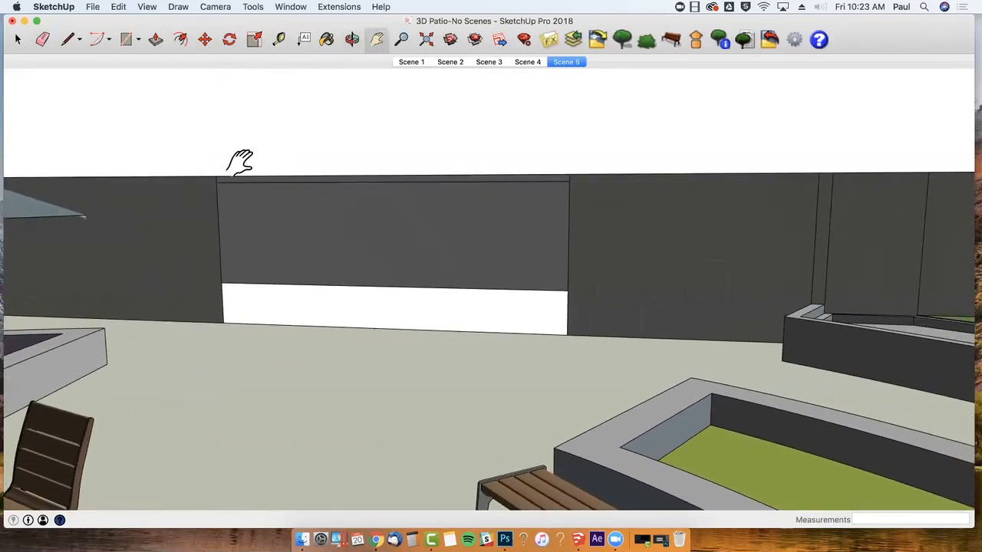
left_click(187, 7)
left_click(218, 7)
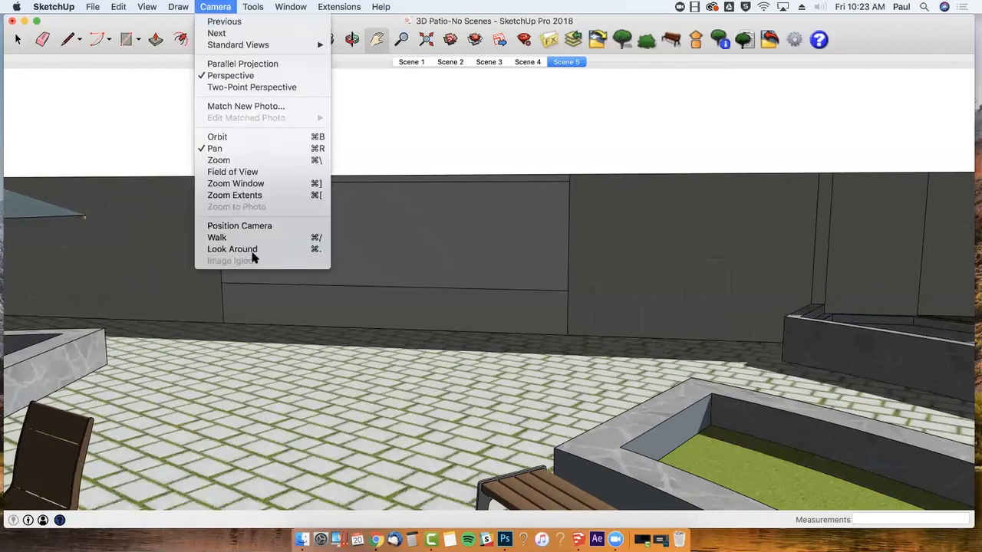
left_click(260, 237)
middle_click_drag(252, 285, 113, 389)
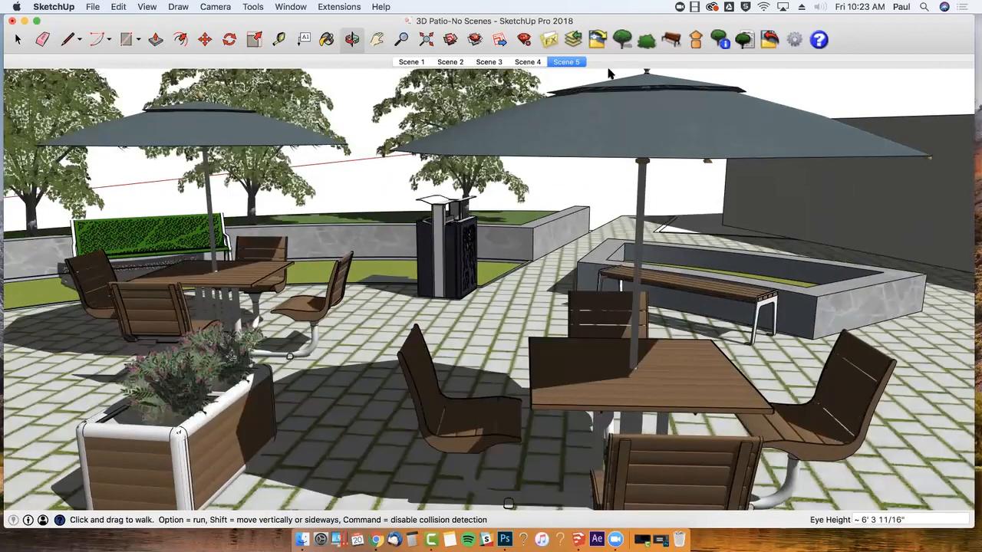
right_click(606, 63)
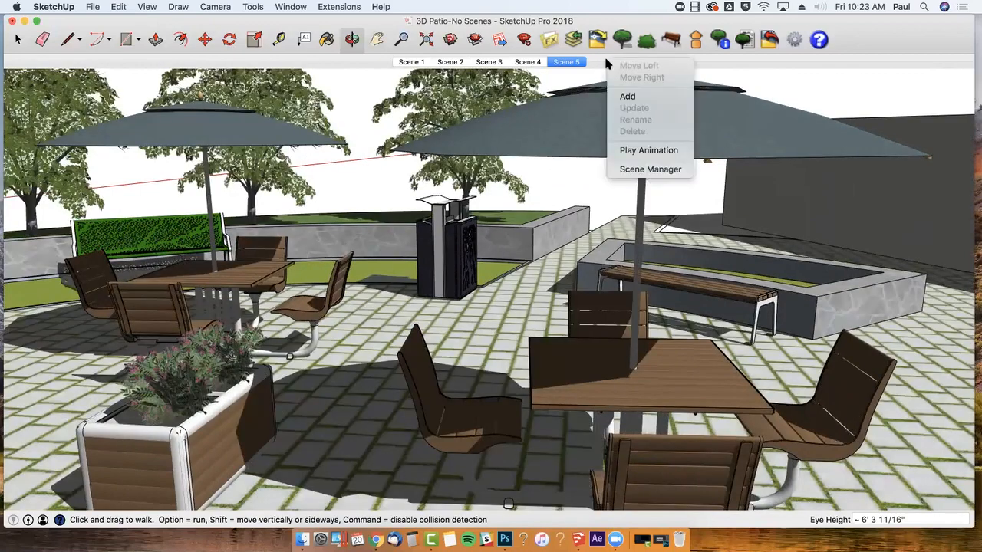
left_click(629, 97)
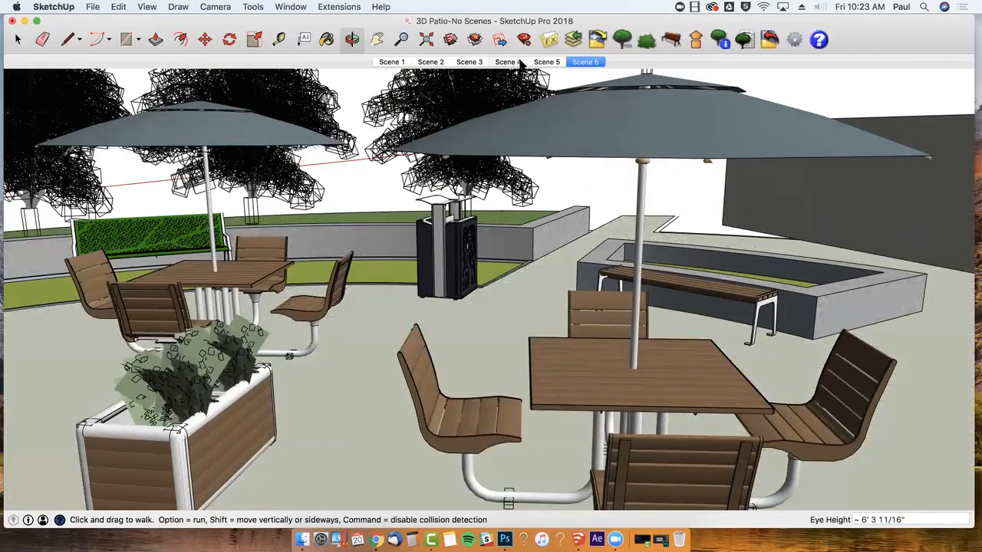
Step: Step through Scenes 4, 5 and 6 in order to check the camera transitions
left_click(519, 64)
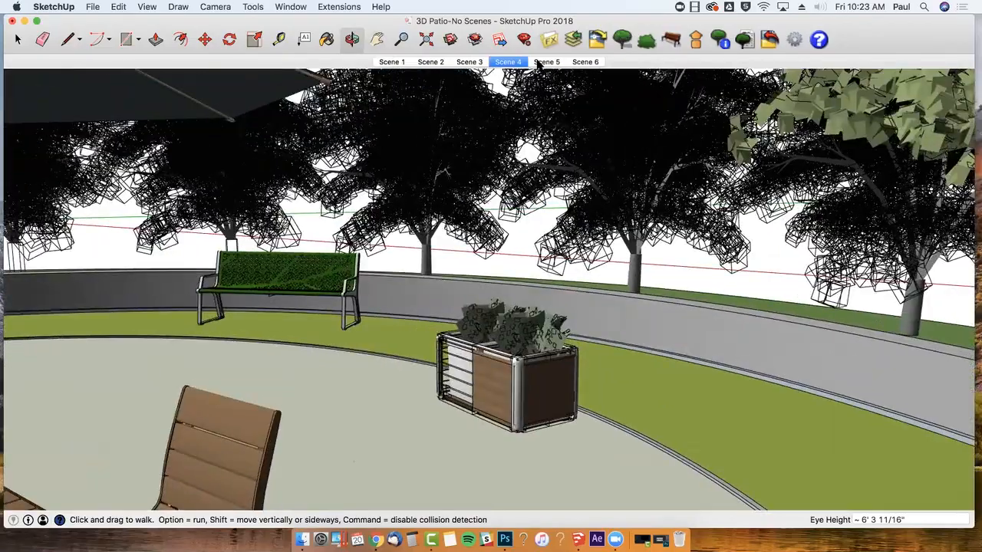
left_click(544, 63)
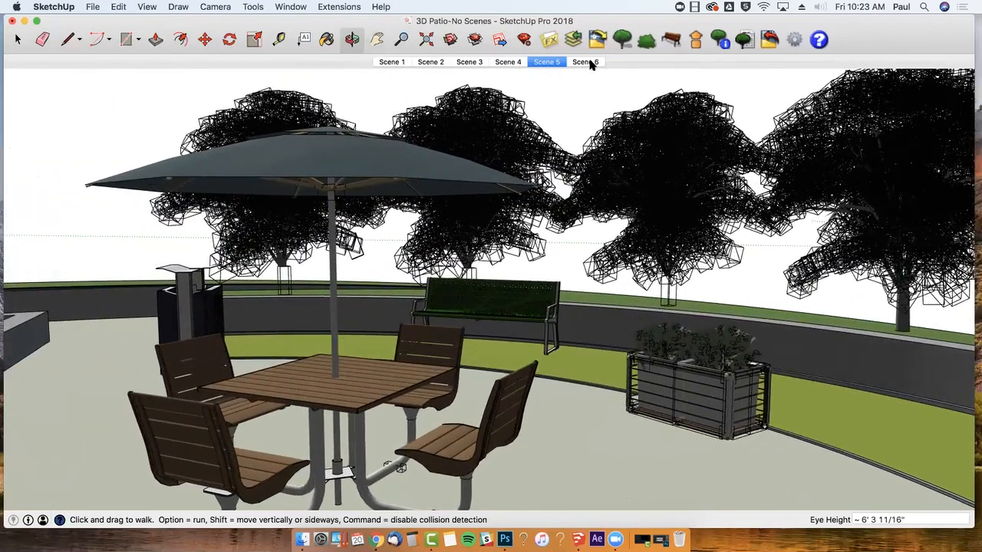
left_click(590, 63)
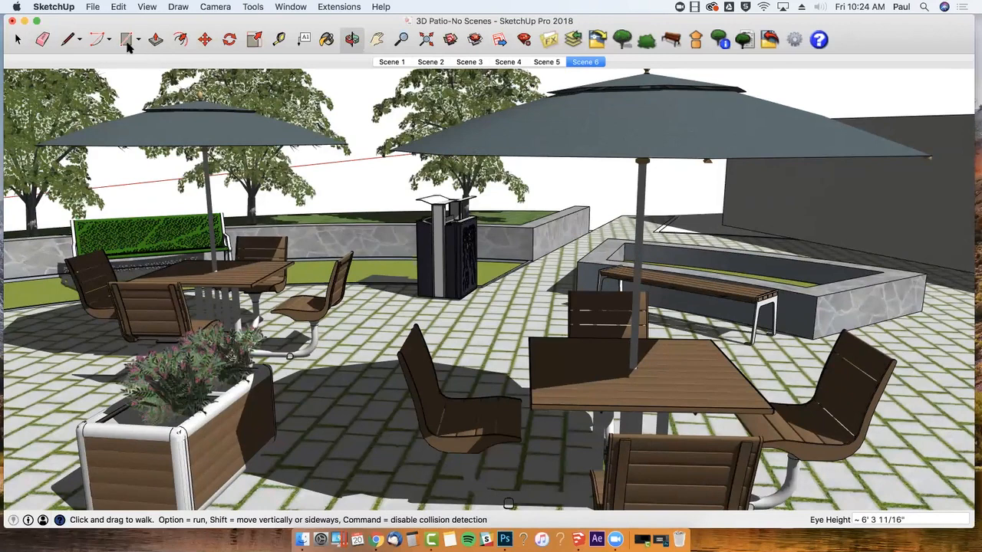
Step: Increase the scene transition time and the slide delay time in the model's animation settings
left_click(102, 6)
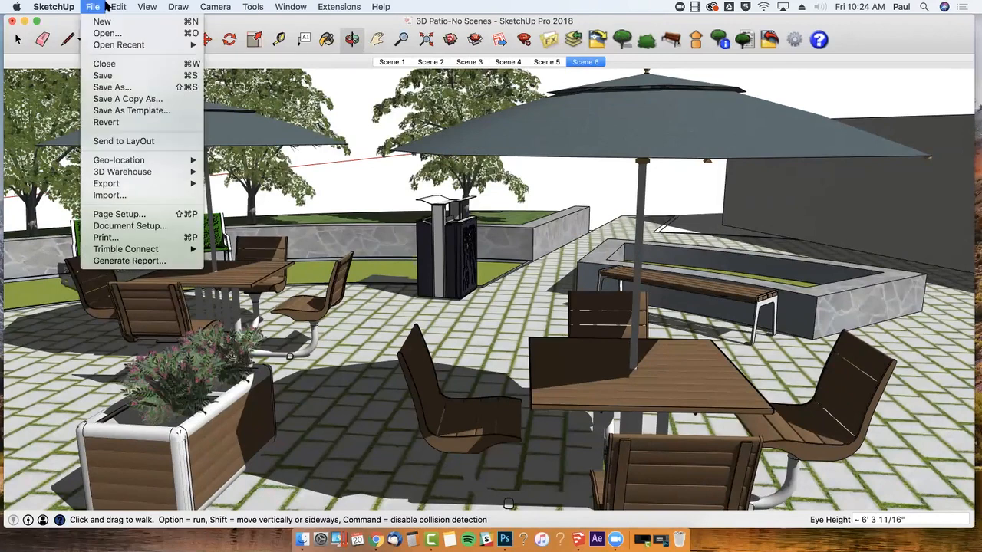
mouse_move(211, 6)
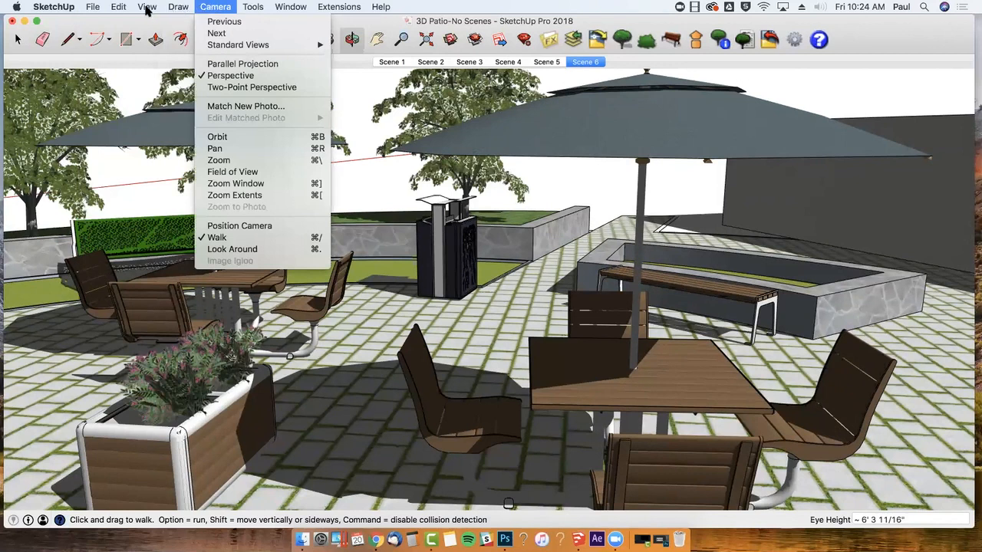
mouse_move(147, 7)
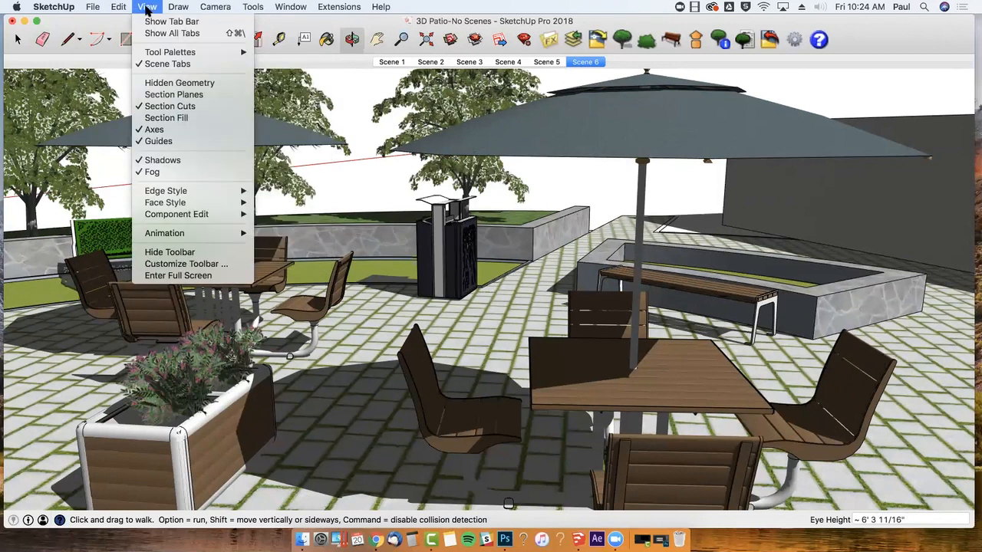
mouse_move(176, 235)
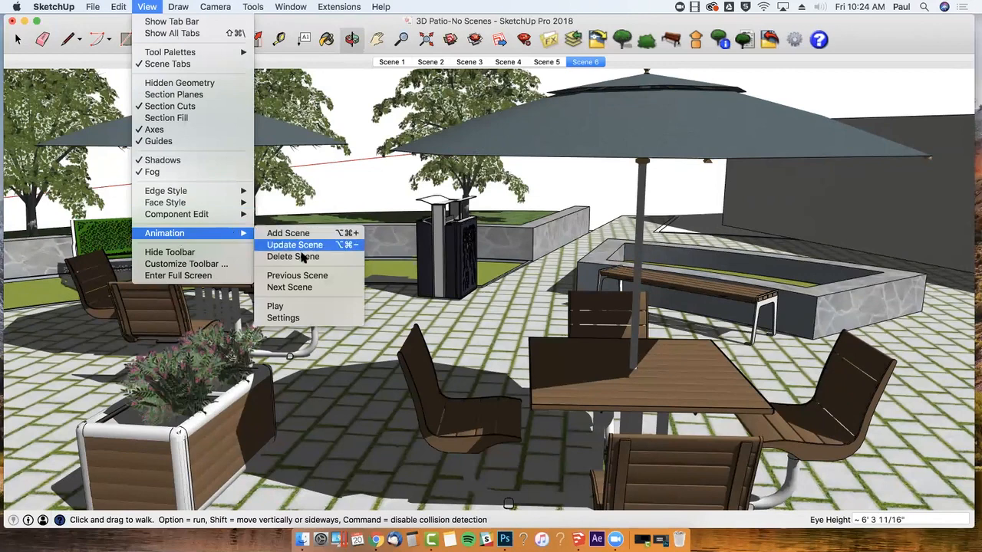
left_click(317, 318)
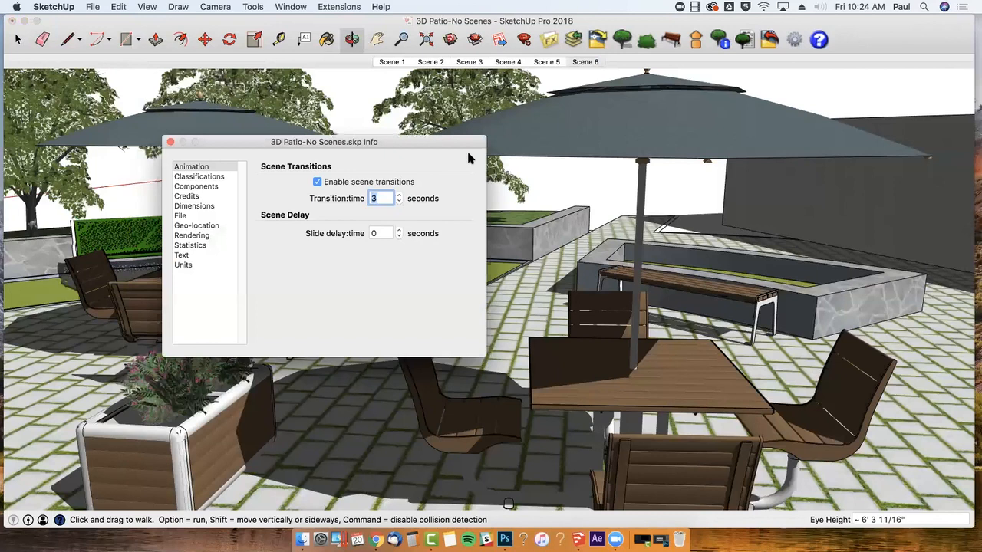
left_click(398, 194)
left_click(399, 194)
left_click(397, 231)
left_click(398, 230)
left_click(397, 230)
left_click(170, 142)
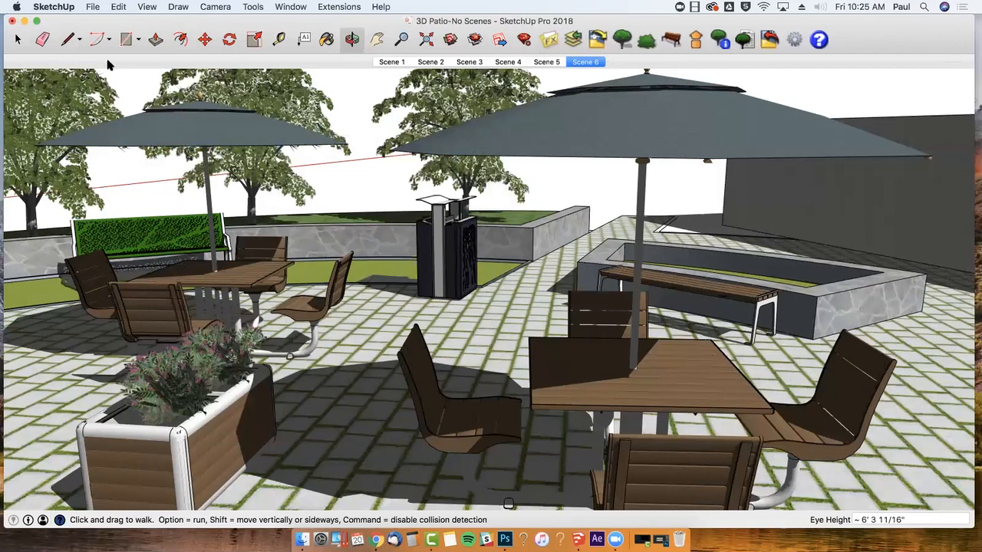
Step: Set up an animation export into the Animation Webinar folder on the Desktop, compressed with H.264 (*.mp4)
left_click(91, 7)
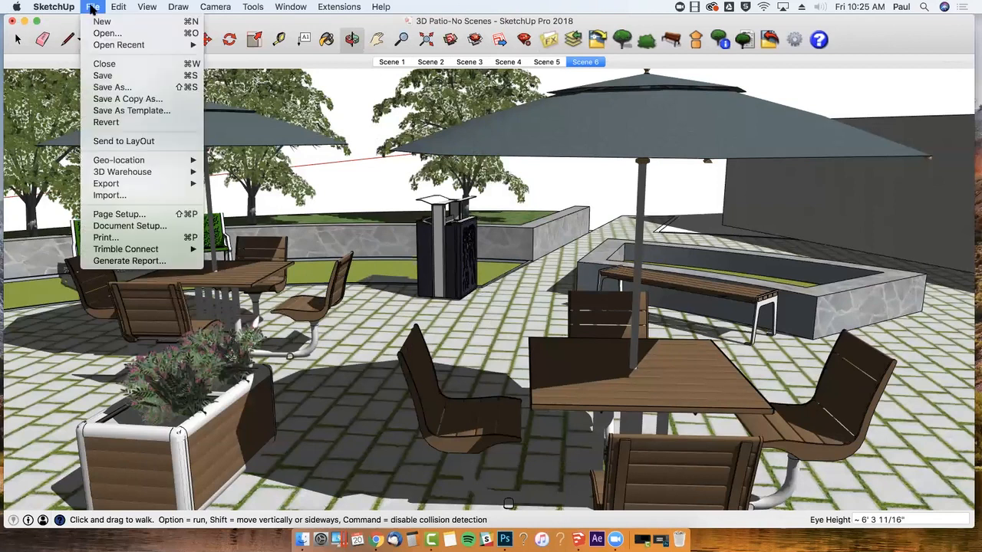
mouse_move(183, 188)
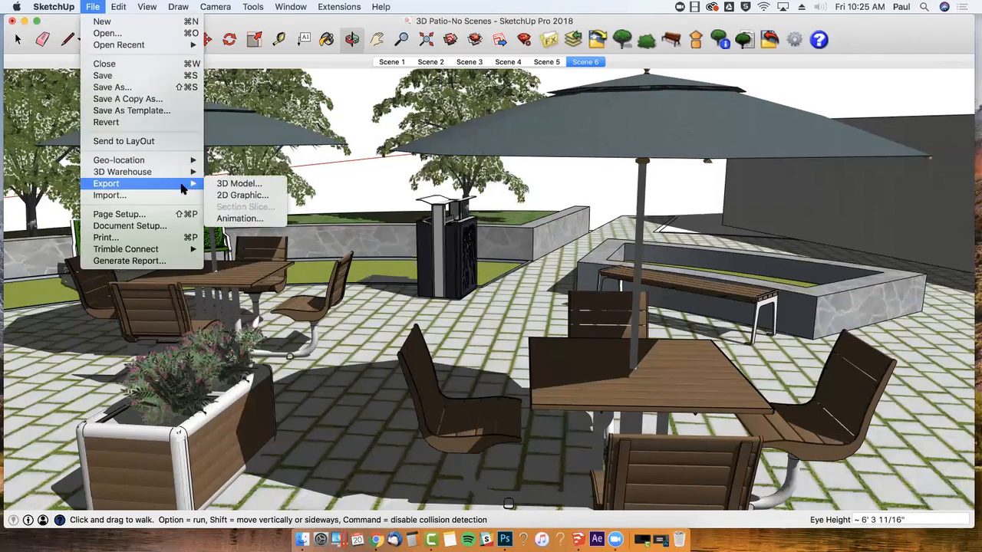
left_click(246, 223)
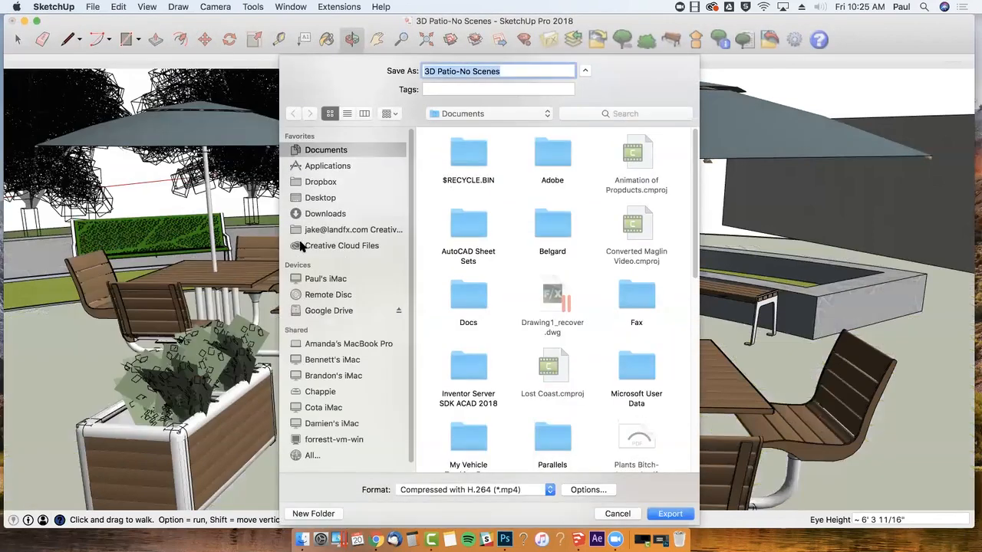
left_click(323, 197)
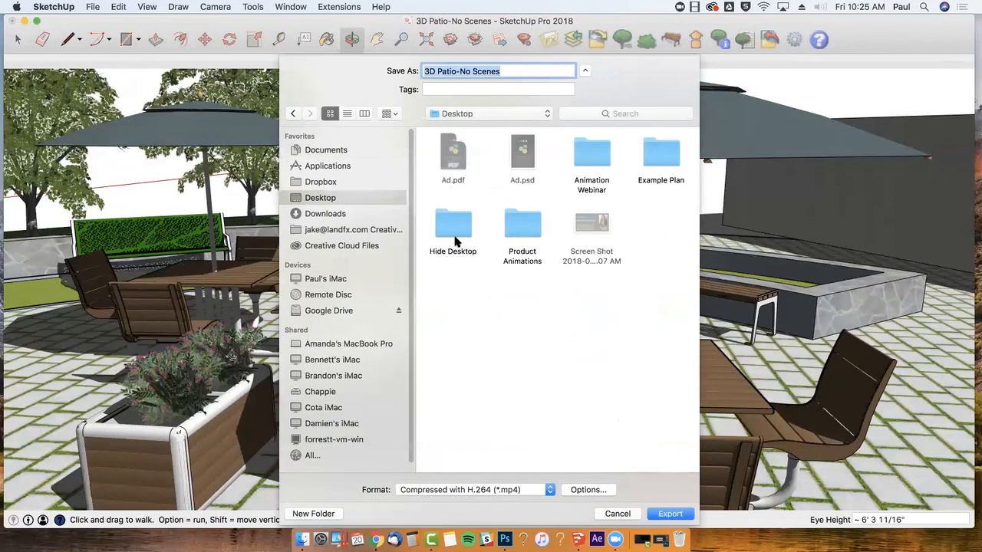
double_click(591, 157)
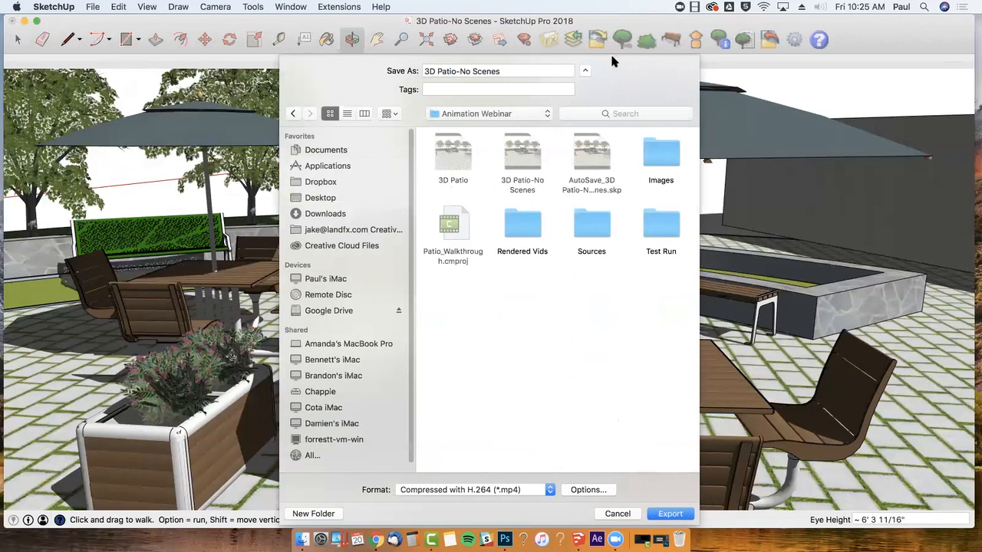
left_click(545, 489)
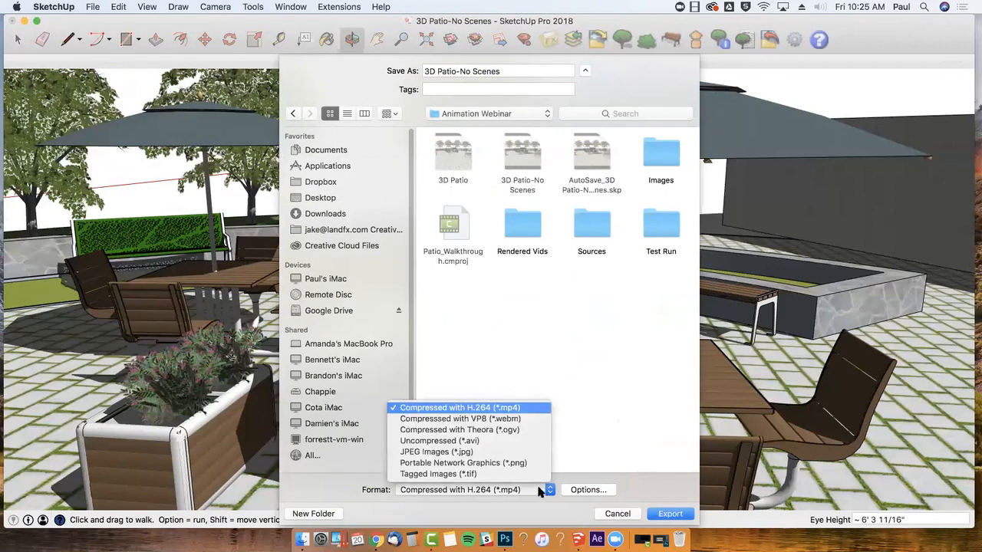
left_click(522, 412)
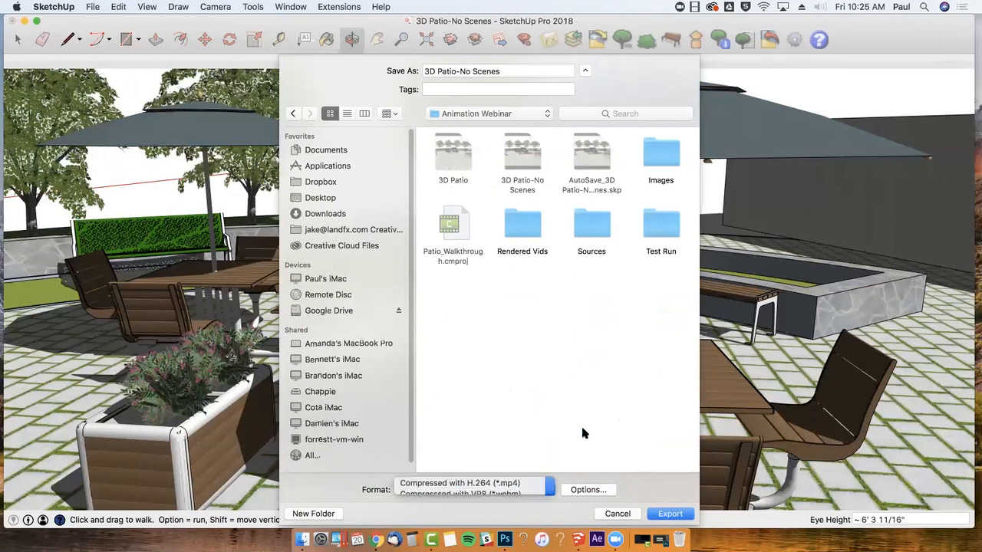
Step: Choose 1080p Full HD as the video resolution, try exporting the animation, and cancel the running export
left_click(590, 489)
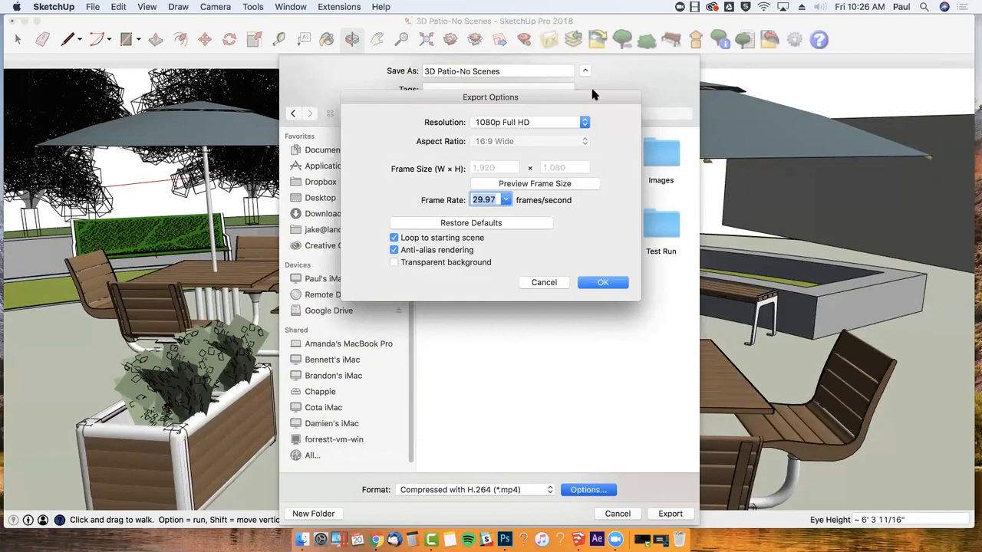
left_click(546, 124)
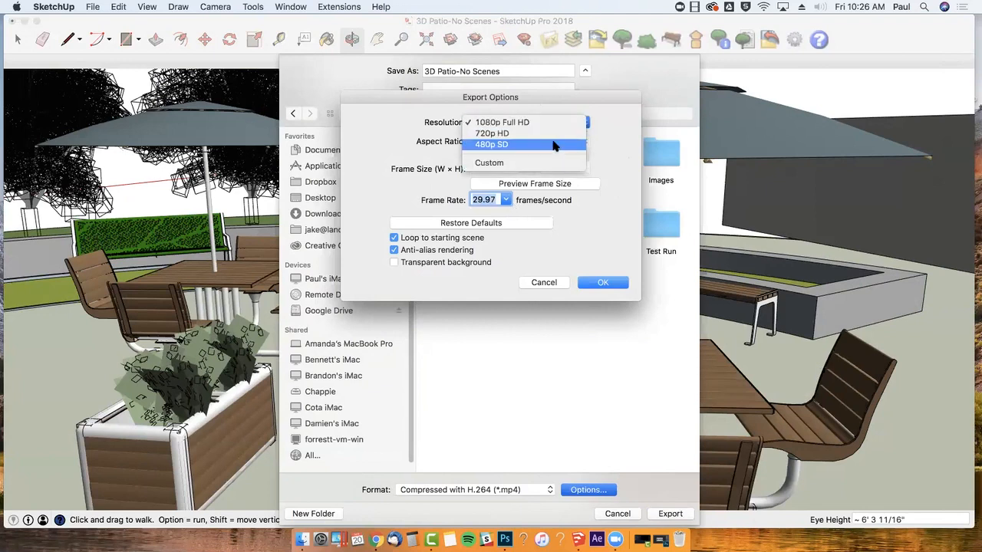
left_click(564, 121)
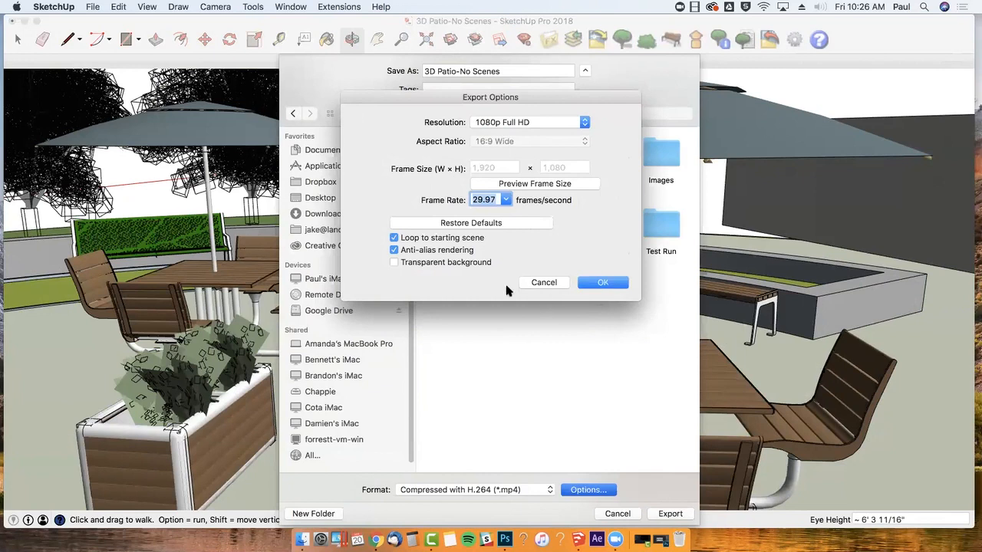
left_click(603, 283)
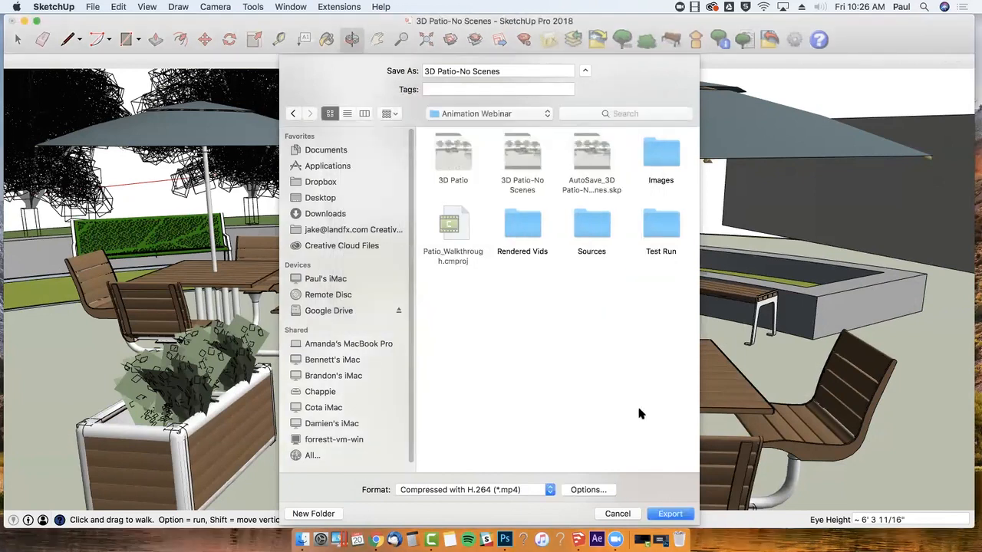
left_click(660, 513)
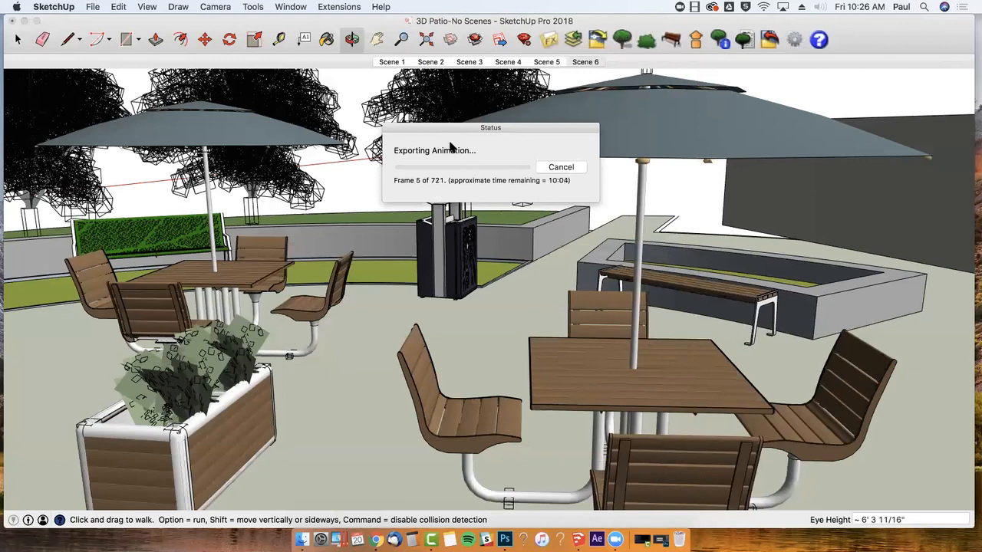
left_click(571, 170)
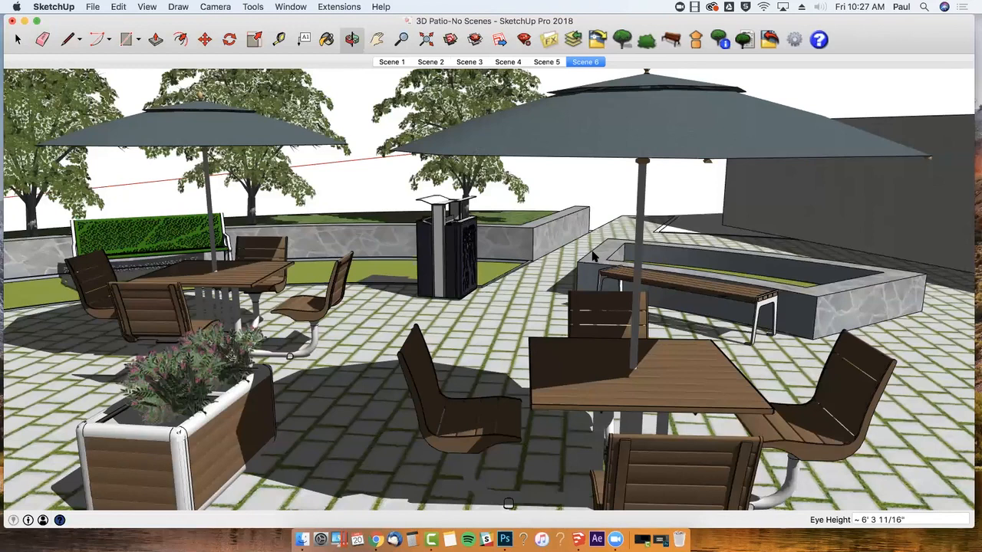
Step: Switch to Photoshop to inspect the 3D Patio blur layer's opacity keyframes in the timeline, and return to SketchUp
left_click(657, 529)
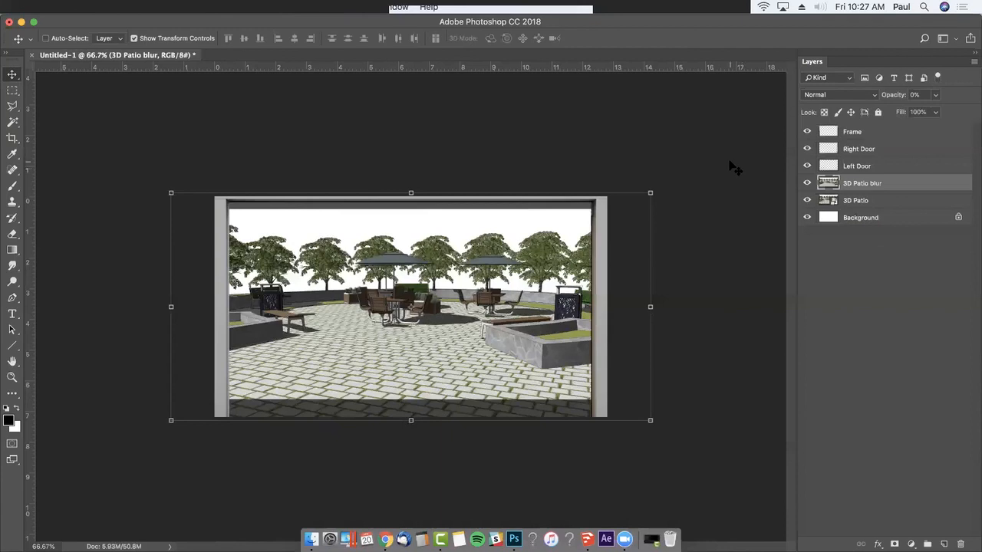
left_click_drag(278, 511, 874, 284)
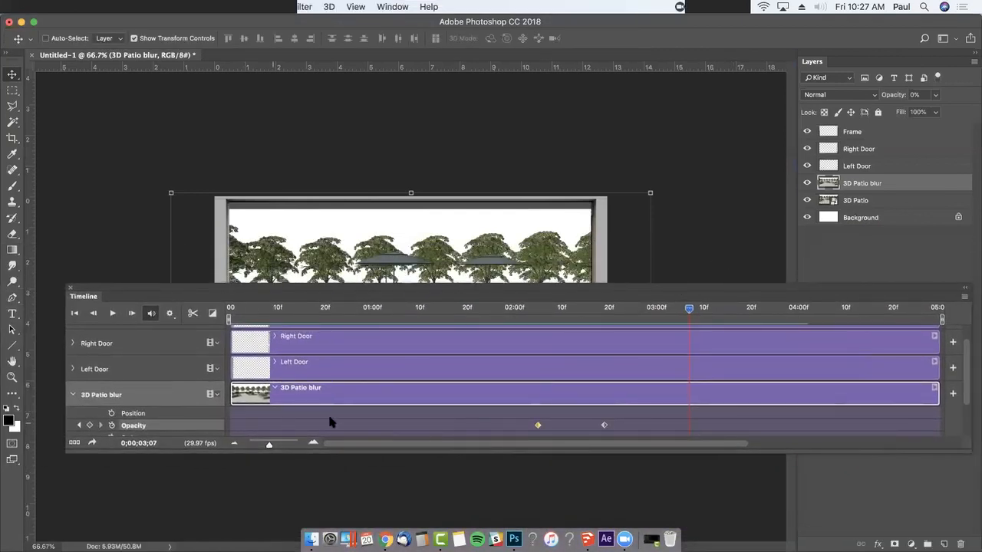
left_click(537, 424)
left_click(585, 530)
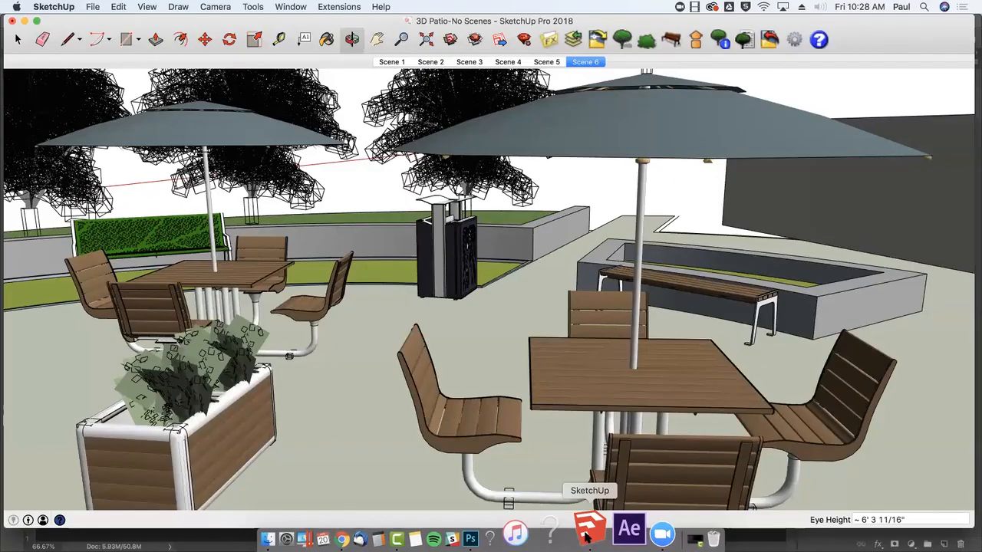
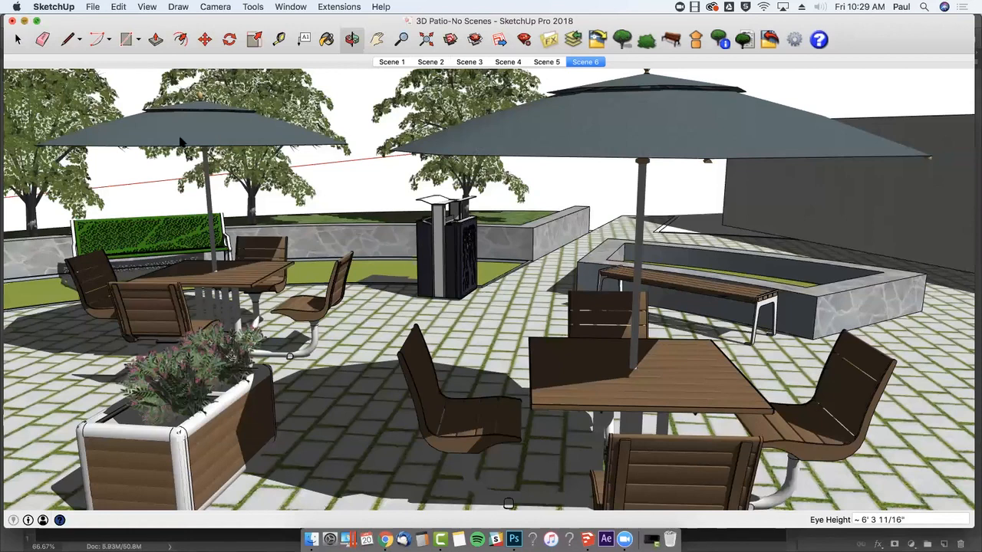
Step: Minimize the open application windows and open the Rendered Vids folder inside Animation Webinar in Finder
left_click(24, 21)
left_click(21, 22)
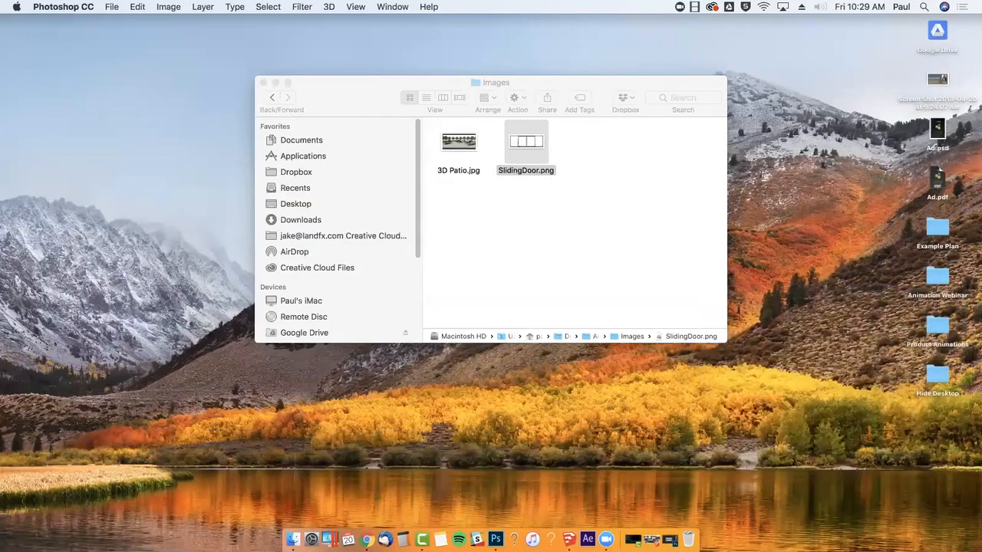
left_click(271, 97)
left_click(272, 97)
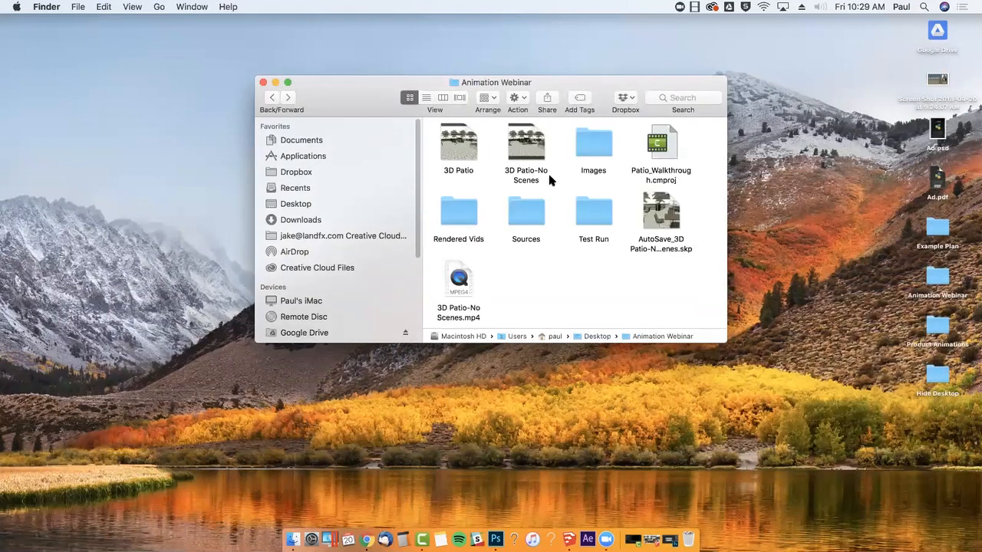
double_click(458, 214)
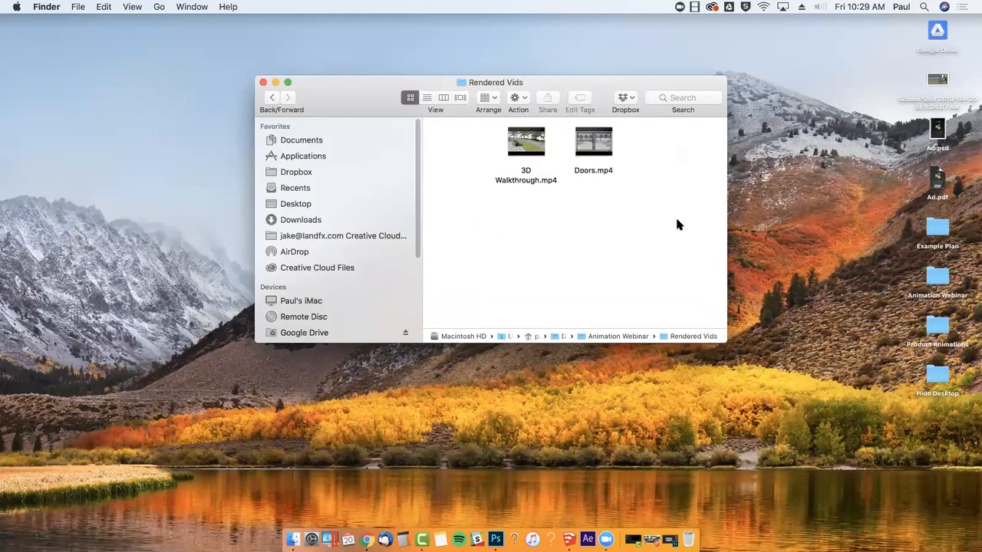
Step: Open Doors.mp4 from the Rendered Vids folder, play the sliding-door animation through, and close the video
left_click(598, 156)
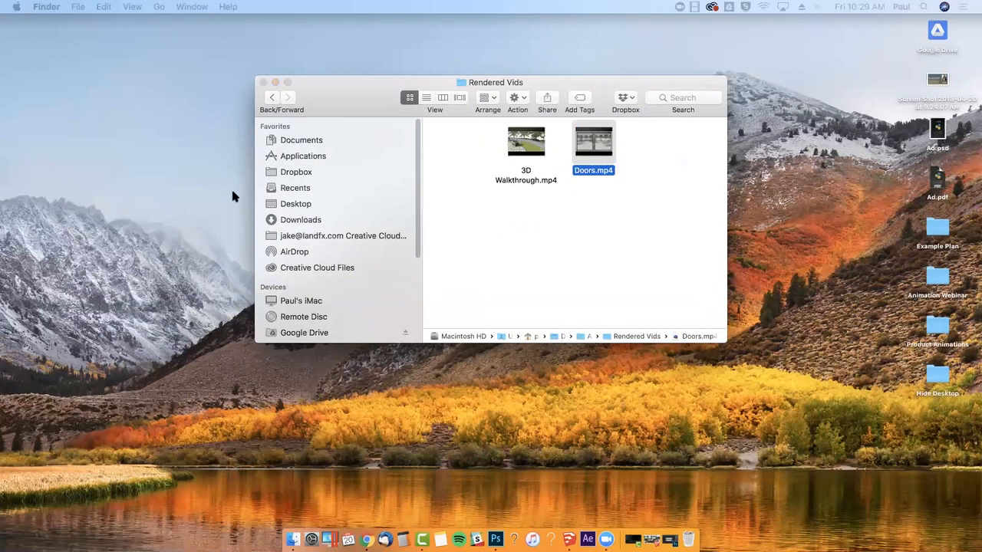
double_click(611, 153)
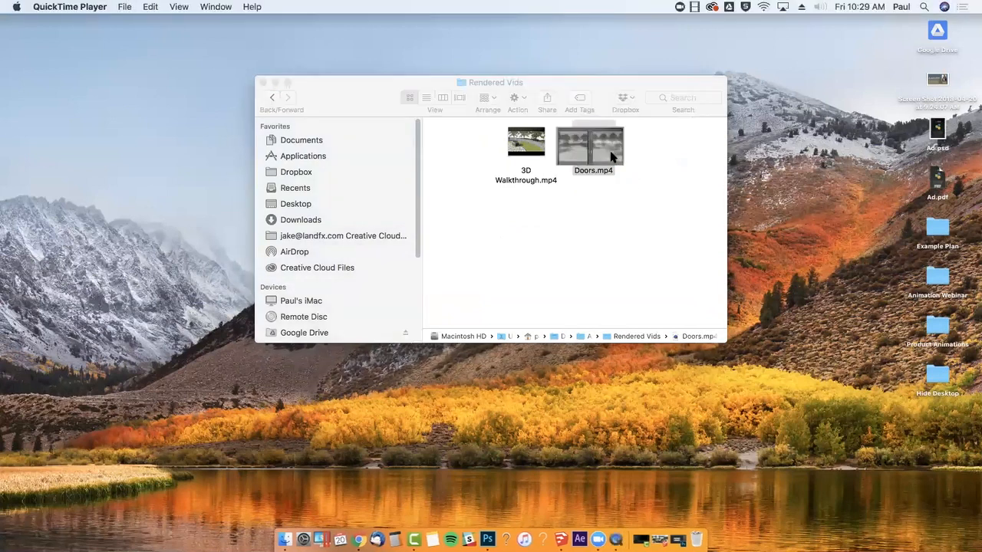
left_click(488, 419)
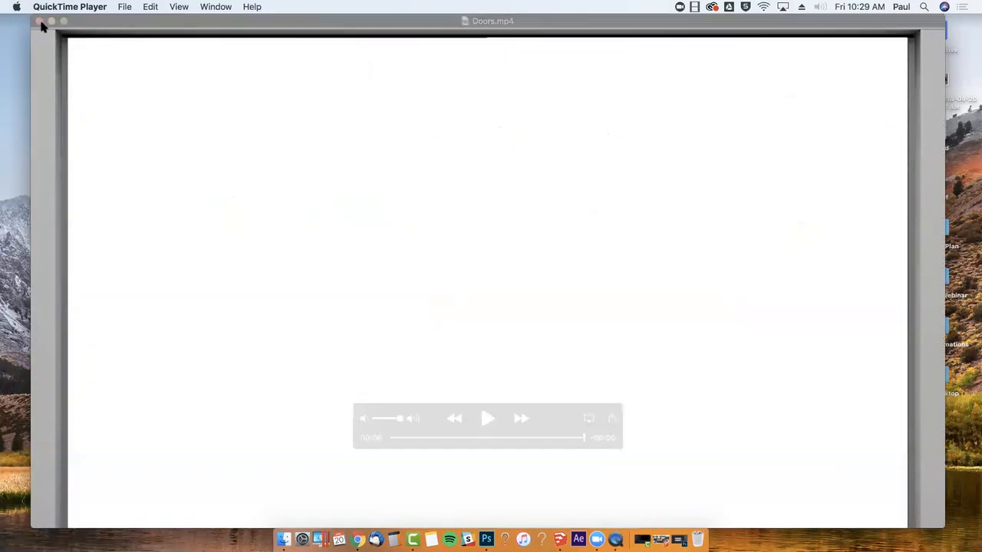
left_click(39, 22)
Step: Open 3D Walkthrough.mp4 from the Rendered Vids folder, play its first few seconds, and close the video
double_click(531, 150)
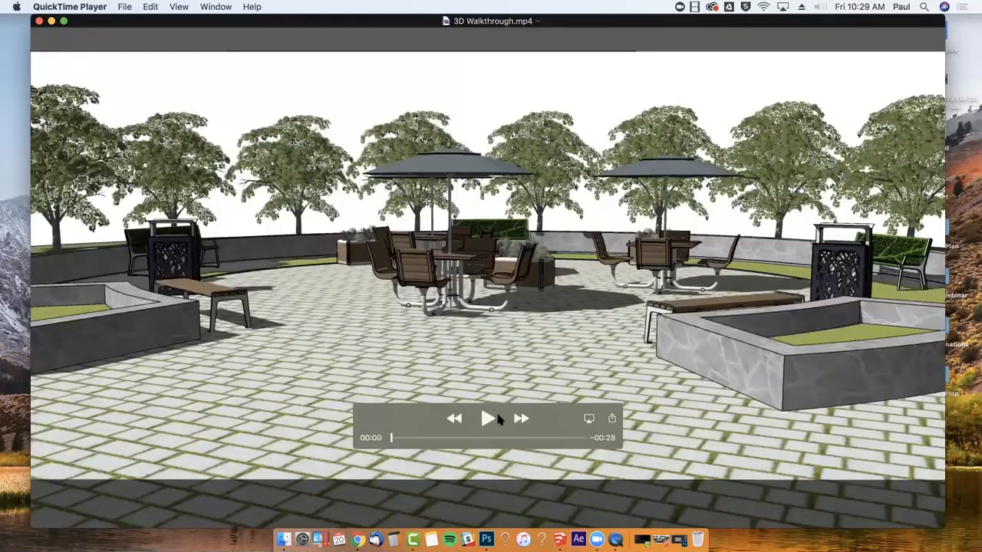
left_click(496, 416)
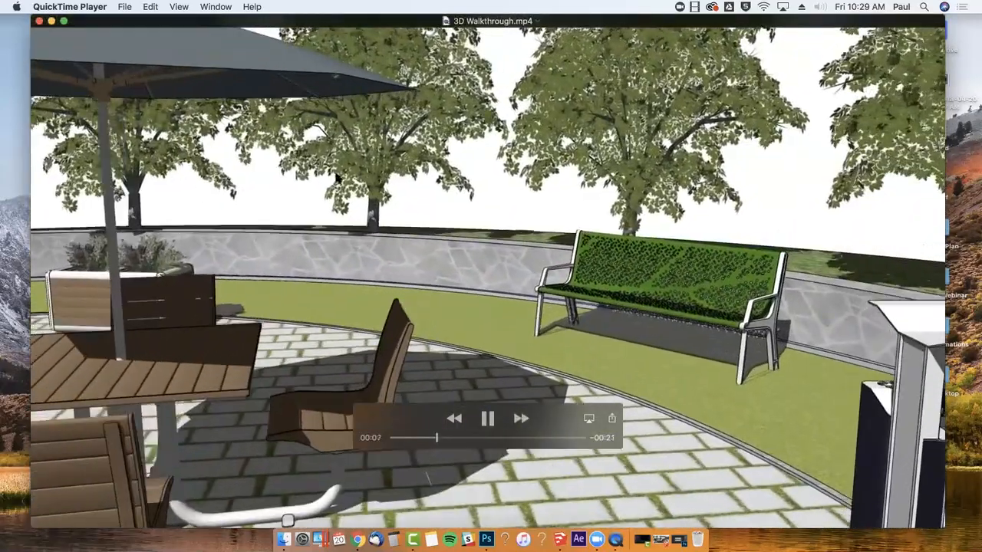
key("space")
key("super+w")
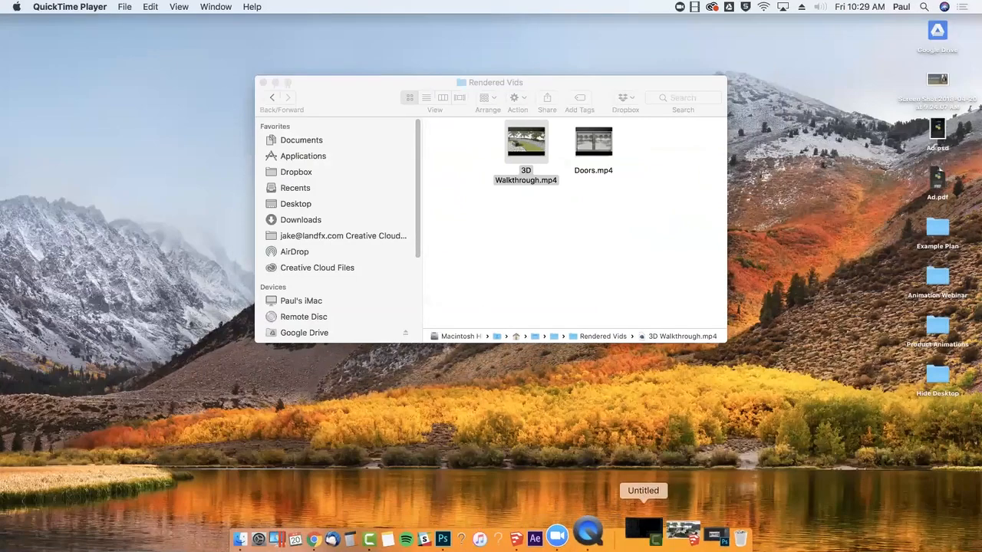
Step: Switch to the untitled Camtasia project, show its media bin, and move the project window slightly away from the screen corner
left_click(643, 527)
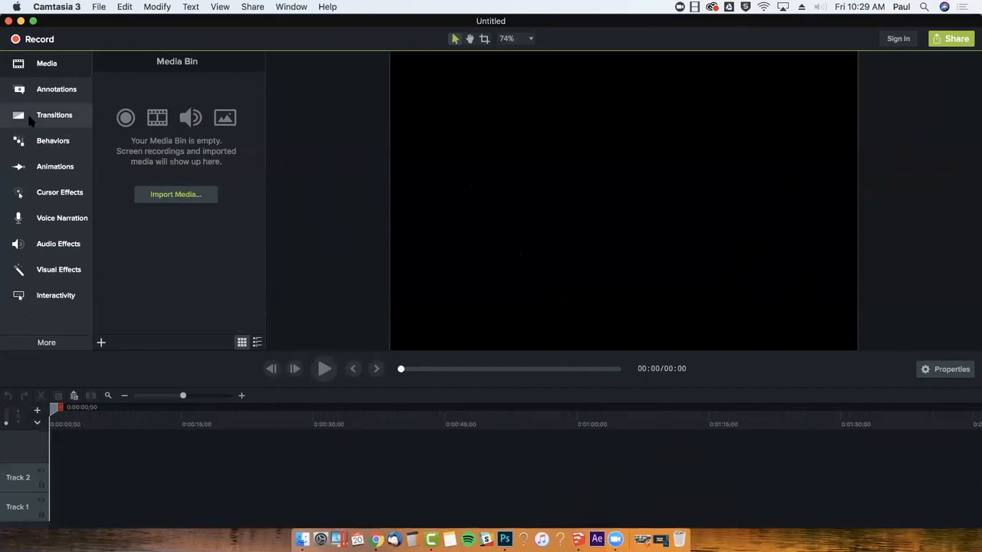
left_click(45, 67)
left_click(45, 68)
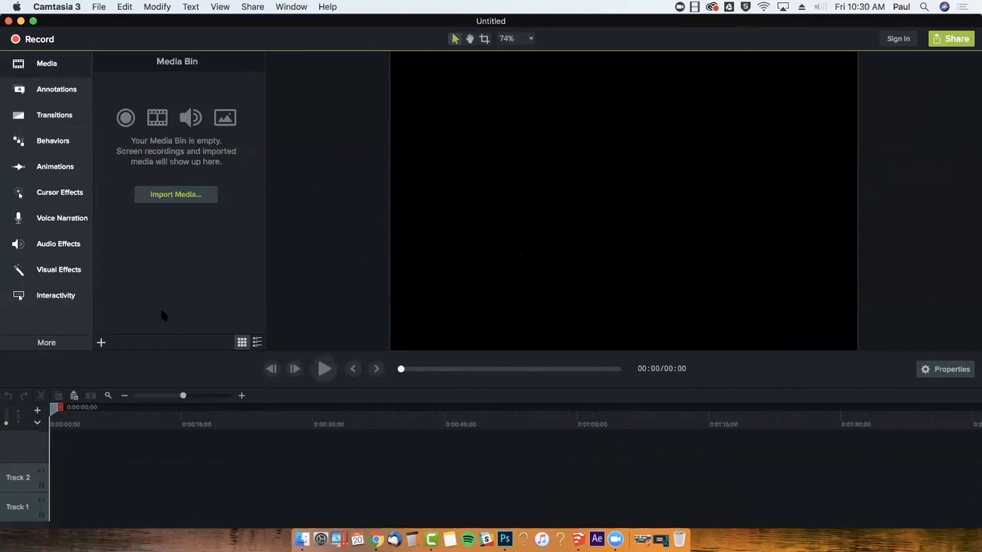
mouse_move(122, 21)
left_mouse_down()
mouse_move(140, 36)
mouse_move(134, 20)
left_mouse_up()
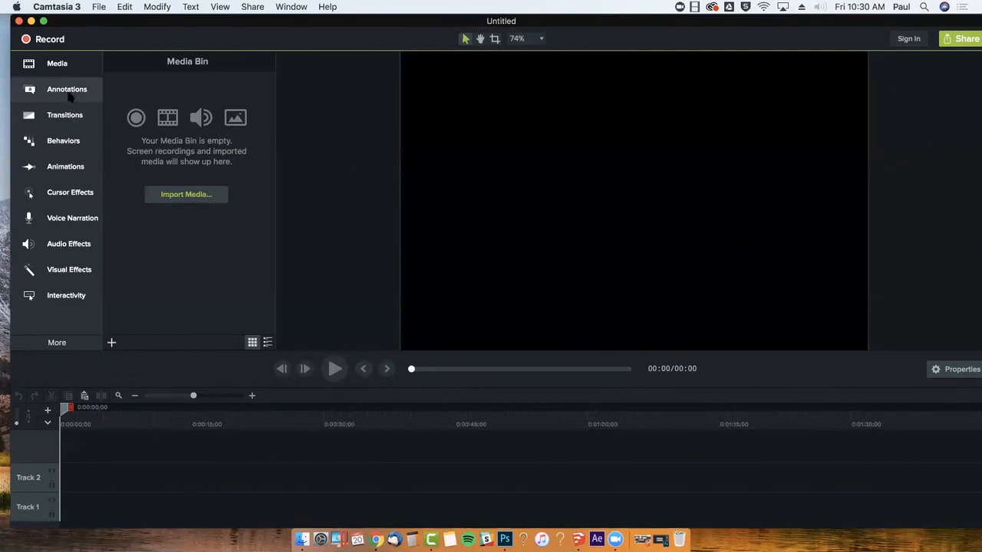
left_click_drag(113, 22, 112, 29)
Step: Import Doors.mp4 from the Rendered Vids folder inside Animation Webinar into the media bin
left_click(101, 7)
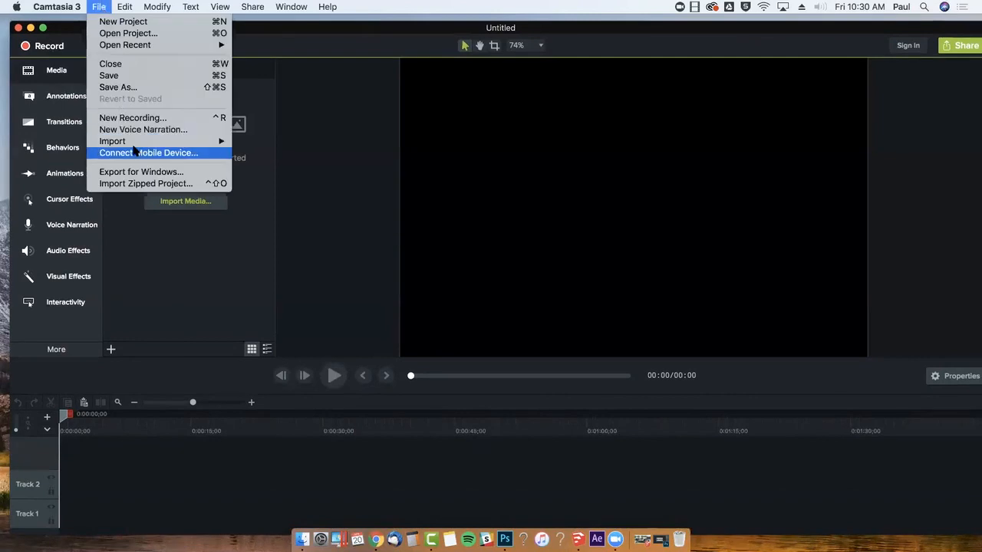
mouse_move(138, 142)
left_click(283, 144)
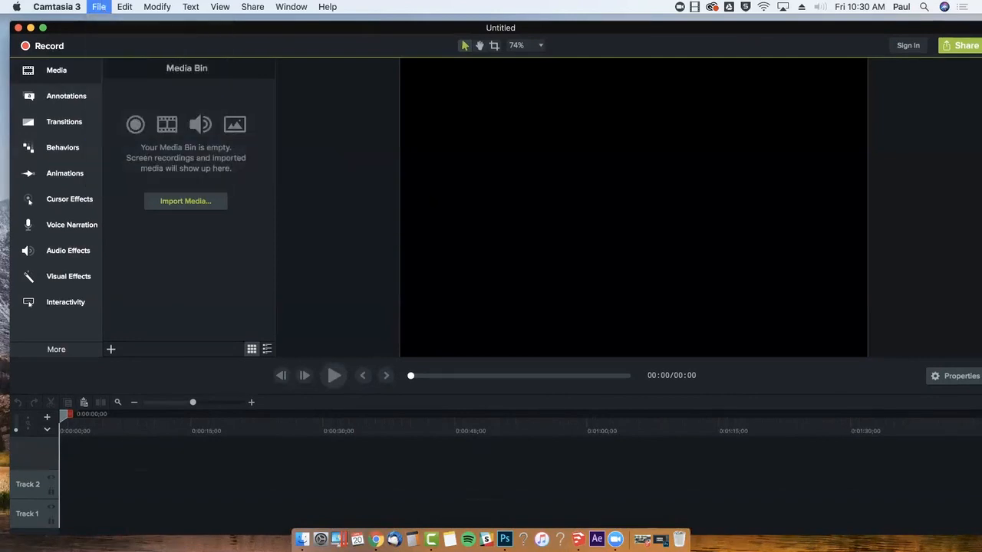
double_click(460, 69)
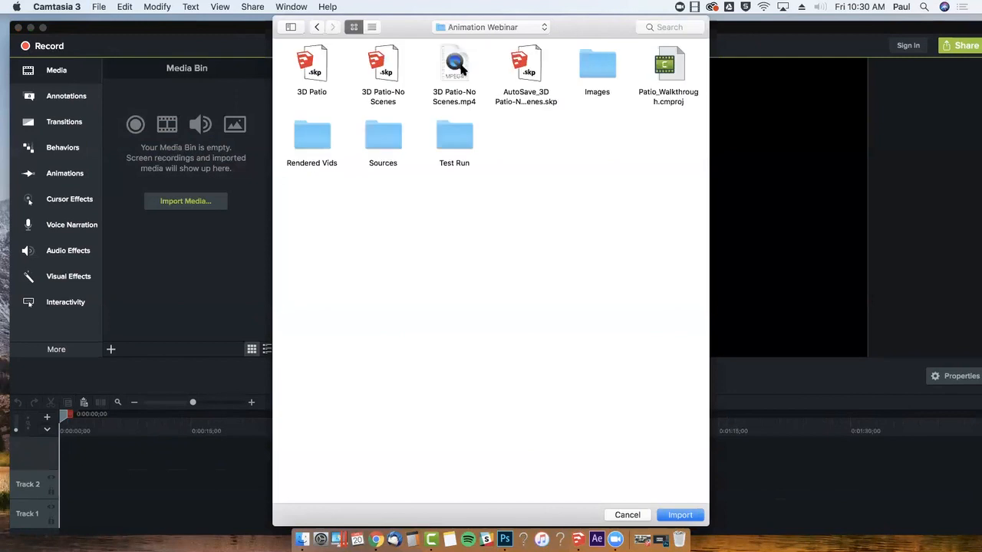
double_click(320, 139)
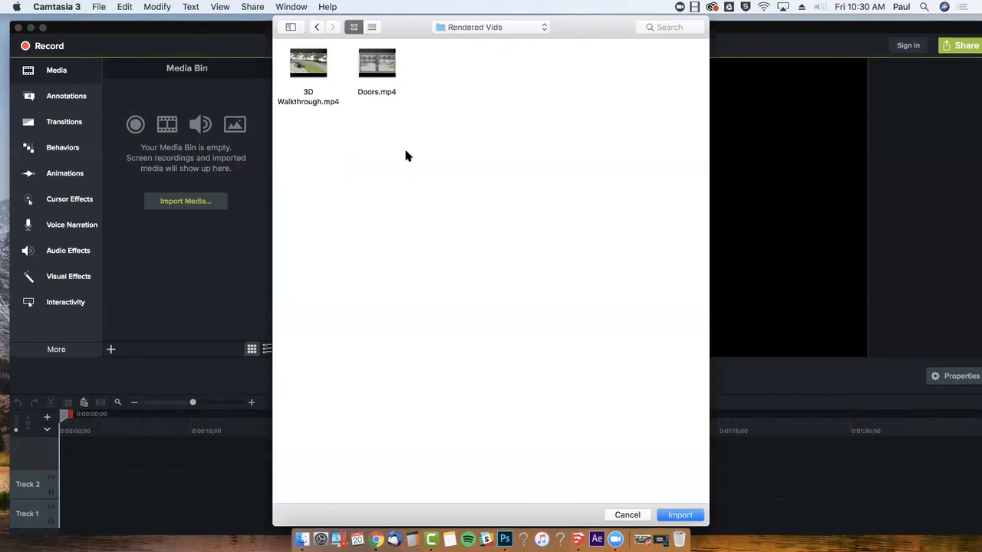
left_click(383, 77)
left_click(685, 516)
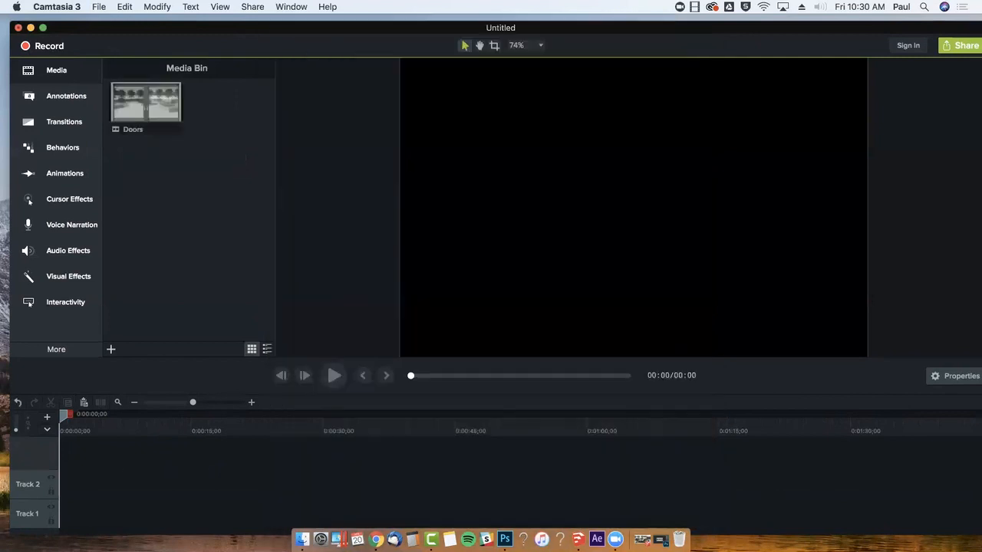
Step: Import 3D Walkthrough.mp4 from the Rendered Vids folder into the media bin
left_click(99, 7)
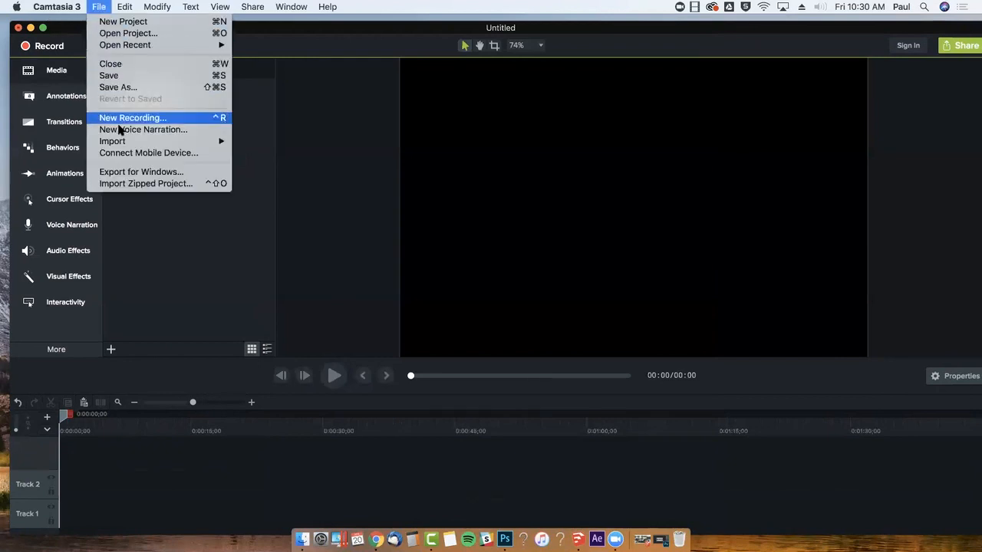
mouse_move(127, 143)
left_click(254, 142)
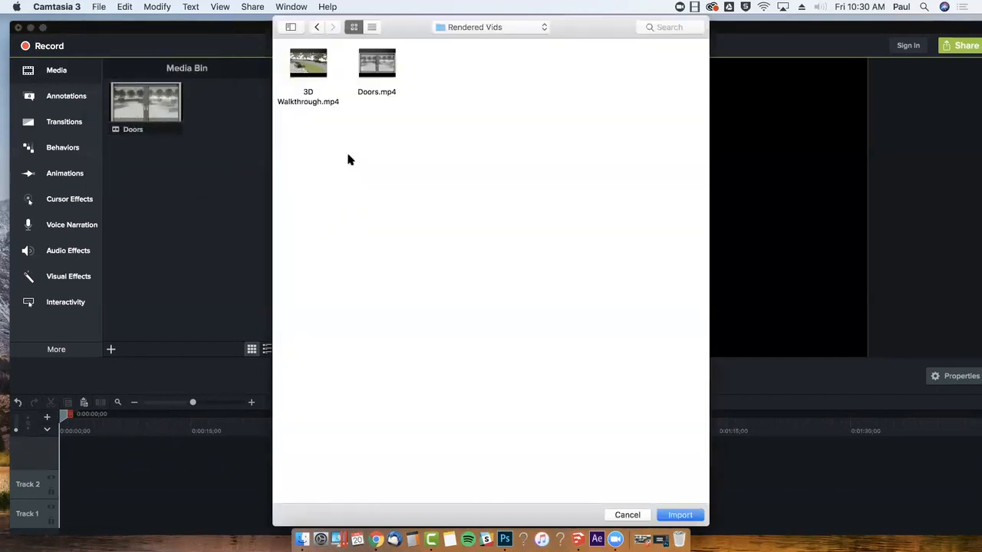
left_click(306, 92)
left_click(679, 515)
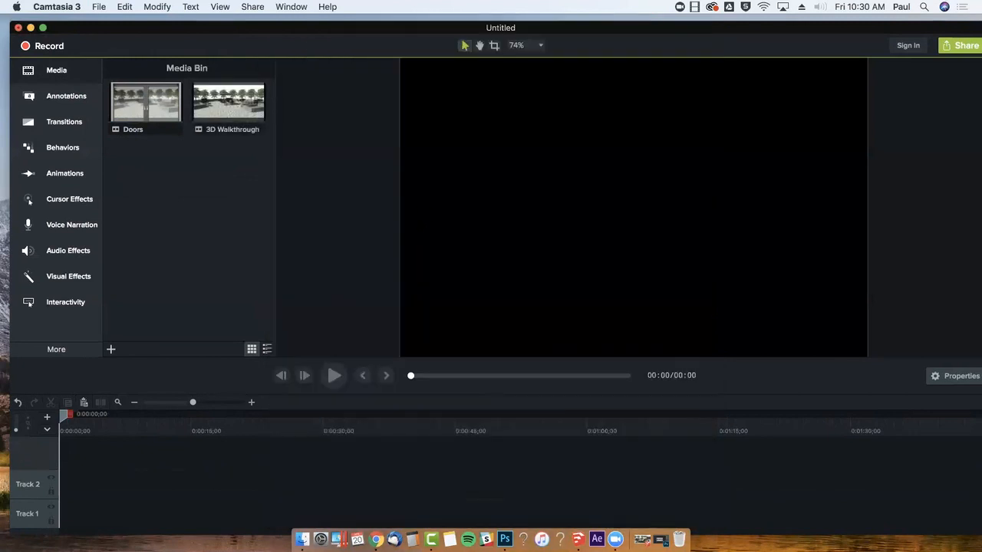
Step: Place the Doors clip at the very start of Track 1 and preview its first two seconds
left_click_drag(157, 111, 65, 513)
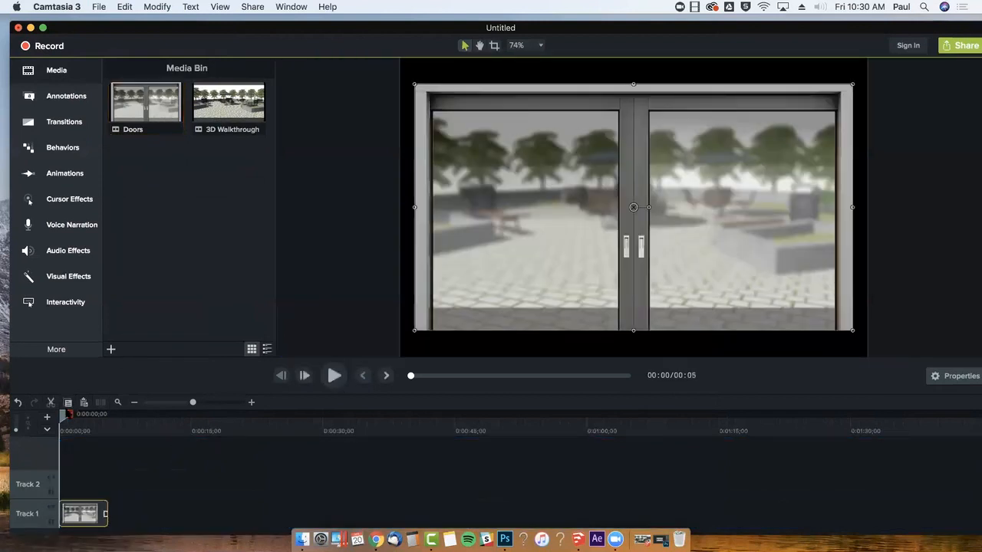
key("space")
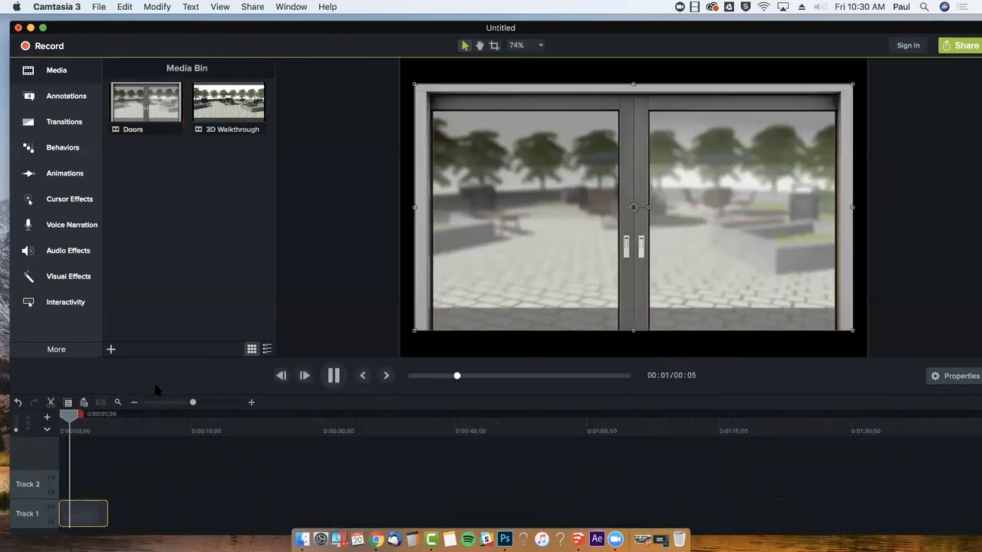
key("space")
Step: Set the project canvas dimensions to 1080p HD (1920x1080) and apply the setting
scroll(542, 232, "down", 5)
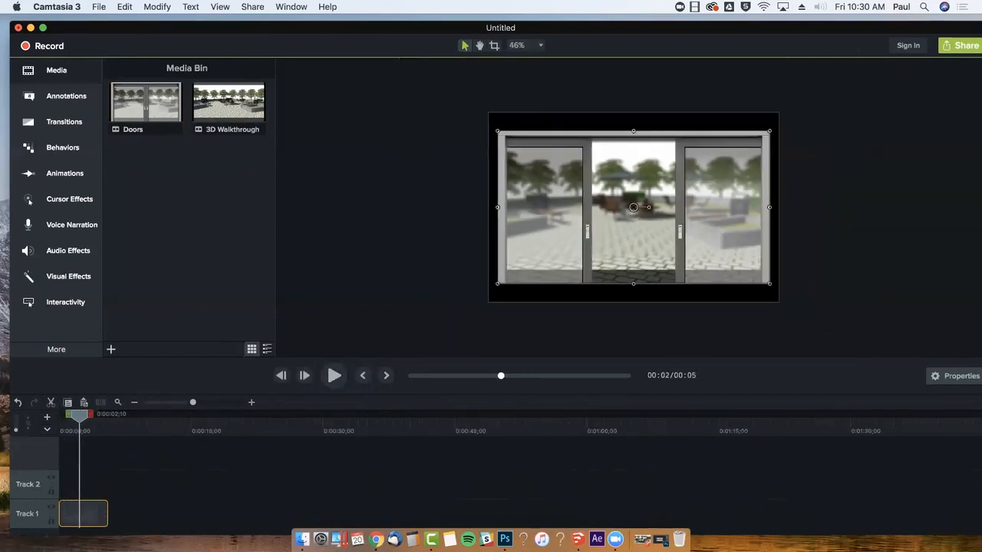
right_click(543, 116)
left_click(586, 194)
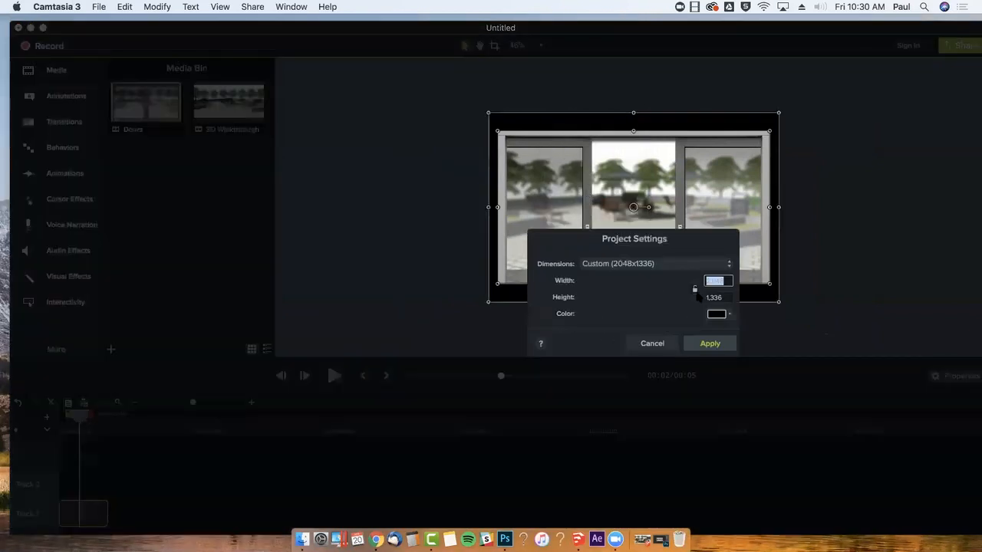
left_click(729, 263)
left_click(683, 129)
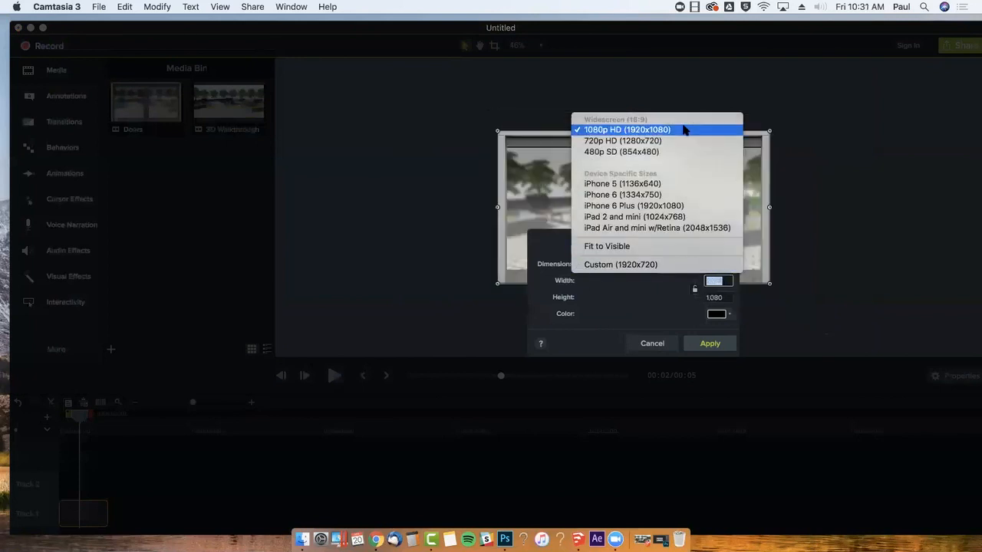
left_click(685, 129)
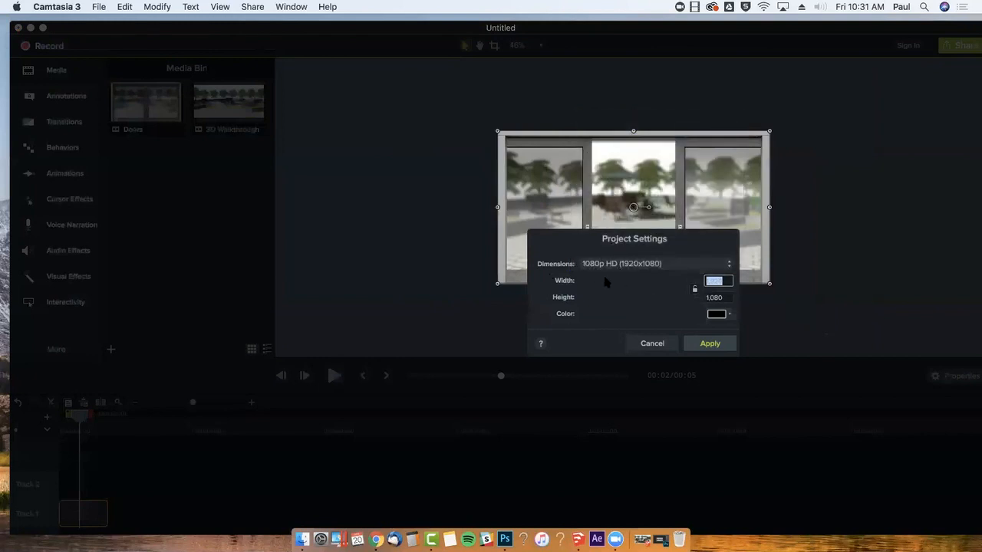
left_click(710, 344)
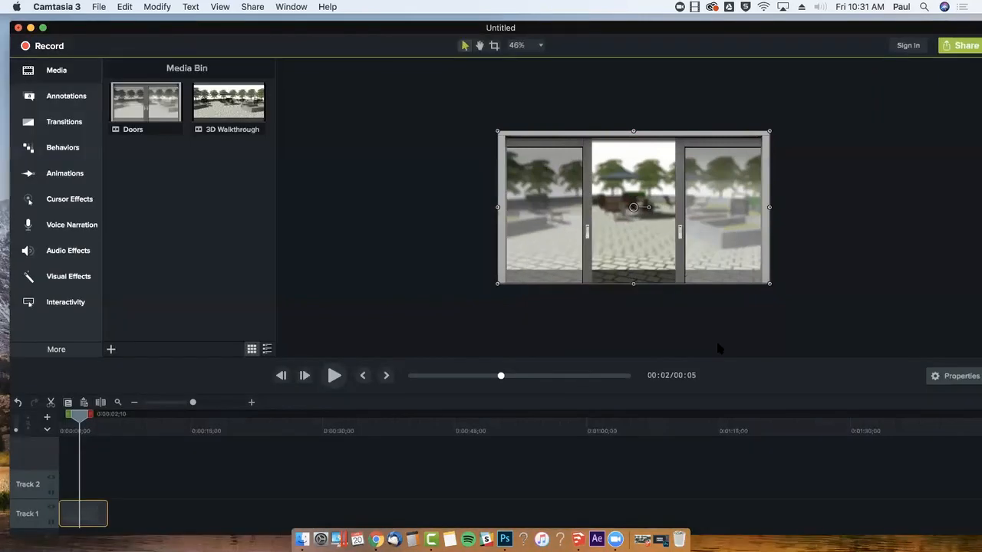
Step: Place the 3D Walkthrough clip on Track 2 at about 0:00:04;13, overlapping the end of the Doors clip, and preview it
mouse_move(650, 240)
left_mouse_down()
mouse_move(467, 204)
mouse_move(659, 256)
mouse_move(648, 242)
left_mouse_up()
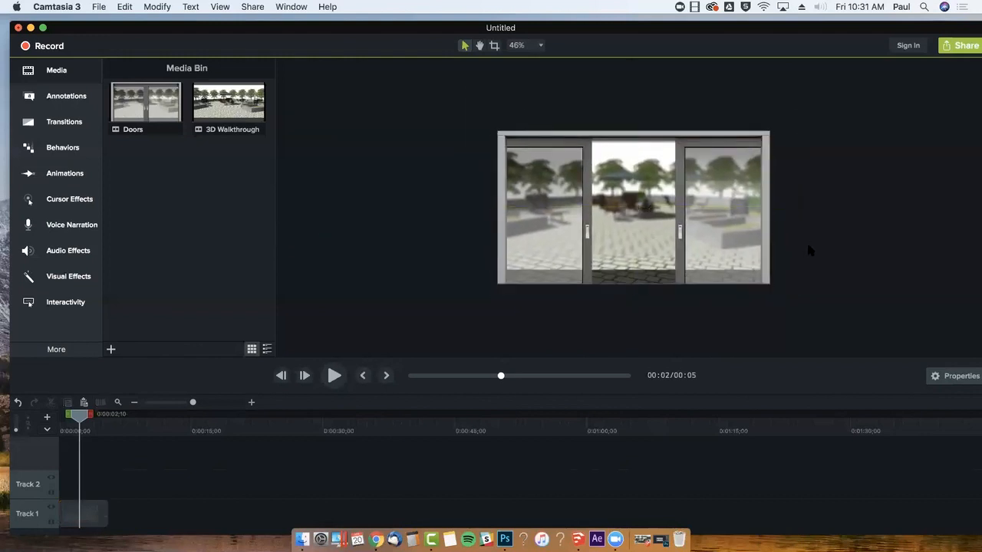
left_click_drag(57, 418, 96, 432)
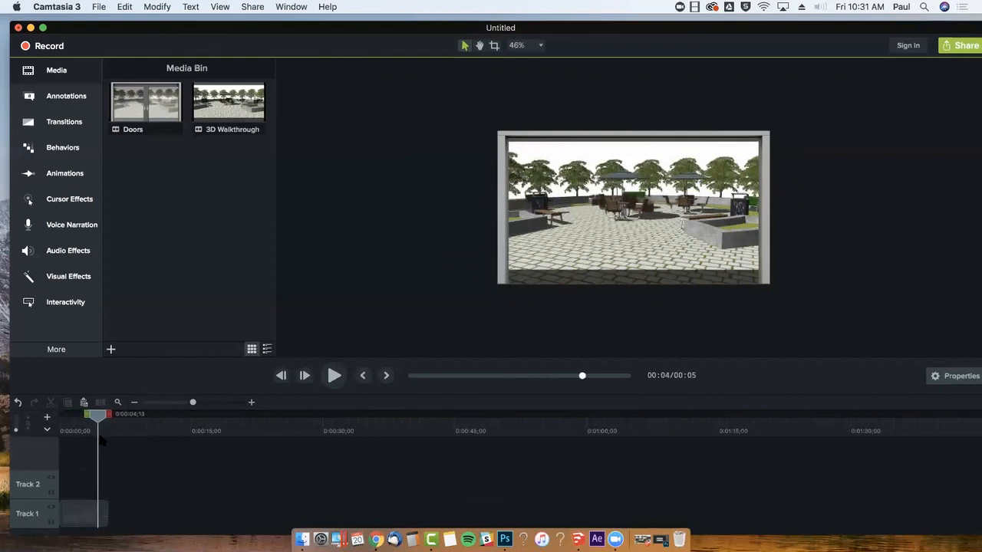
left_click_drag(99, 439, 100, 440)
left_click_drag(228, 103, 99, 495)
key("space")
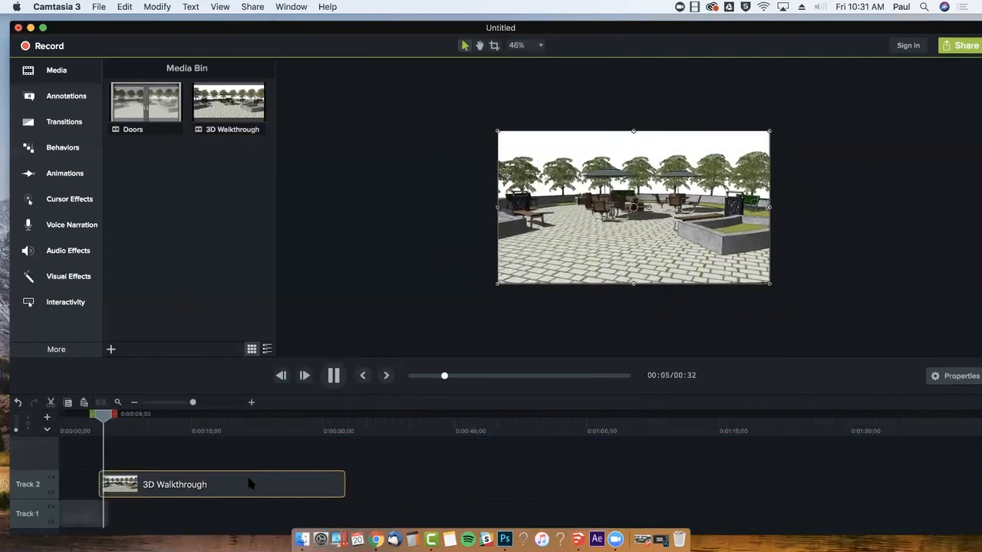
key("space")
Step: Shift the 3D Walkthrough clip on Track 2 earlier to start at about 3.5 seconds, and replay the changeover from Doors
left_click_drag(104, 417, 54, 426)
key("space")
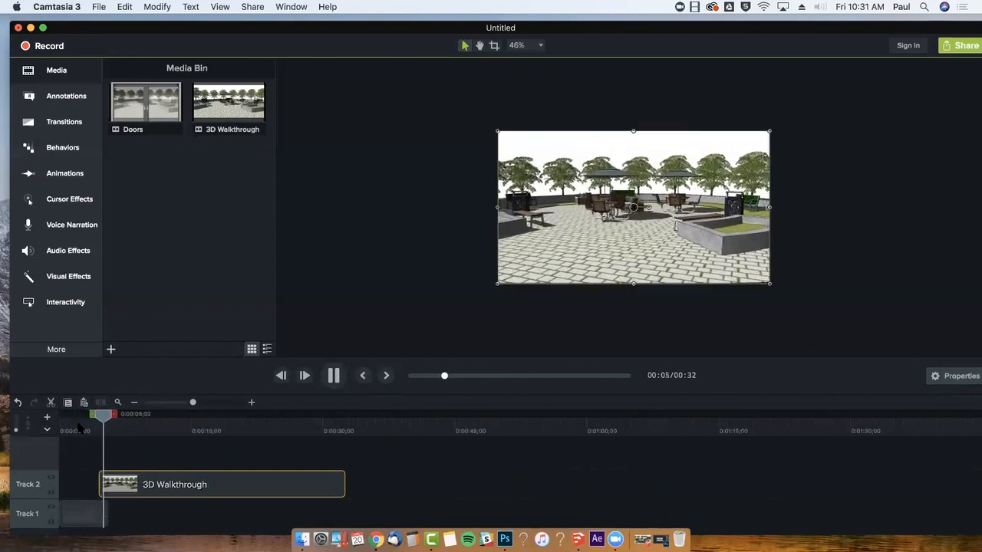
left_click_drag(175, 481, 167, 490)
left_click_drag(103, 416, 68, 415)
key("space")
key("space")
key("space")
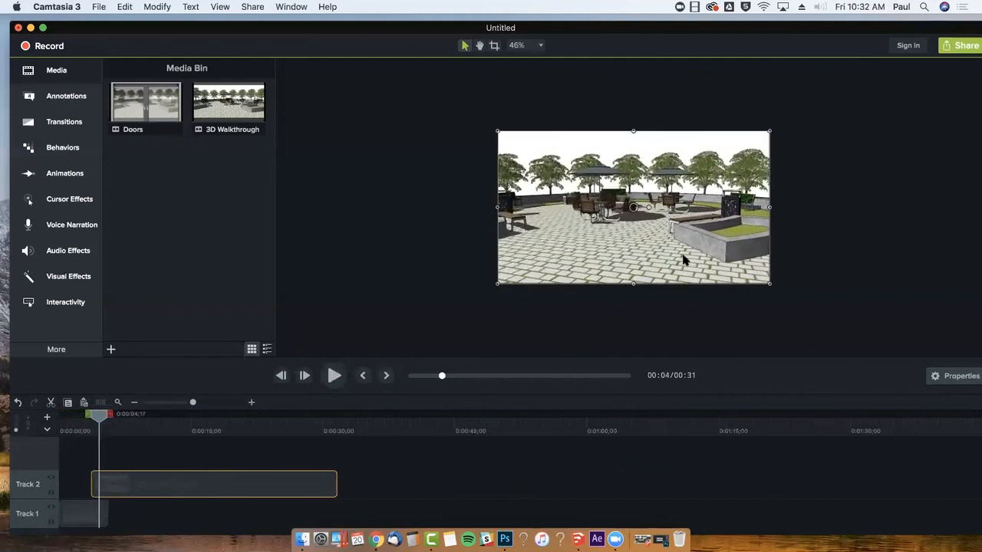
Step: Review the changeover between the two clips and add a Fade transition to the start of the 3D Walkthrough clip
left_click_drag(99, 415, 89, 415)
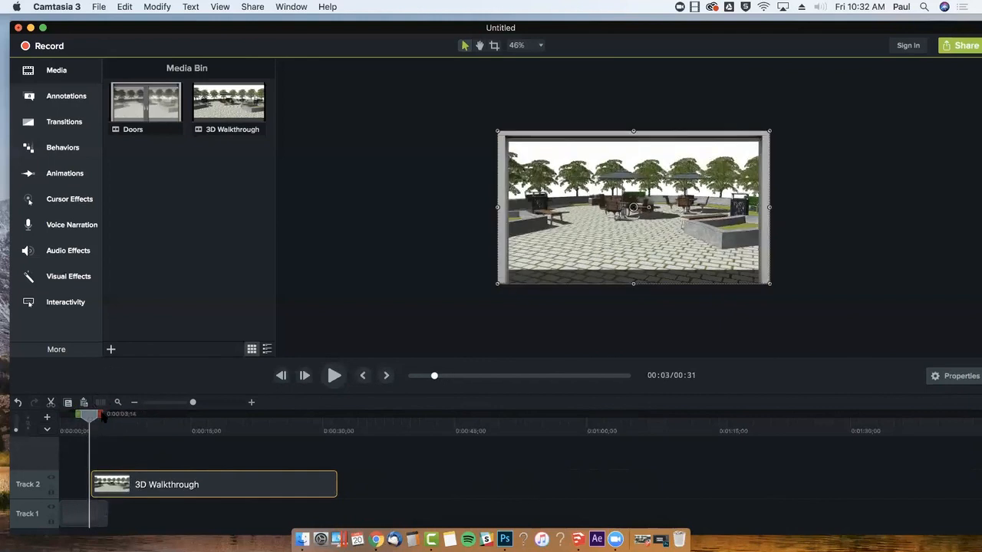
left_click_drag(89, 418, 89, 453)
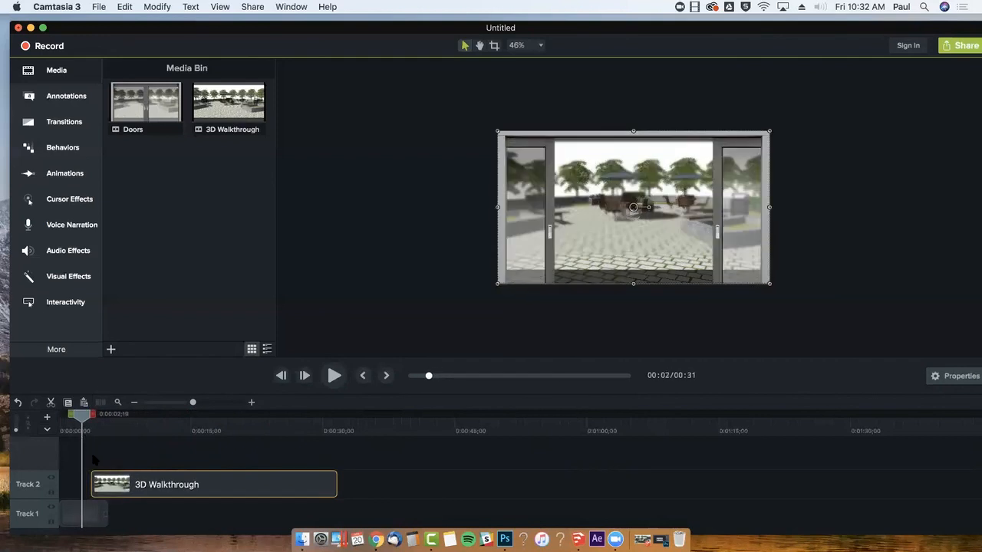
mouse_move(81, 422)
left_mouse_down()
mouse_move(94, 425)
mouse_move(84, 424)
left_mouse_up()
left_click(77, 124)
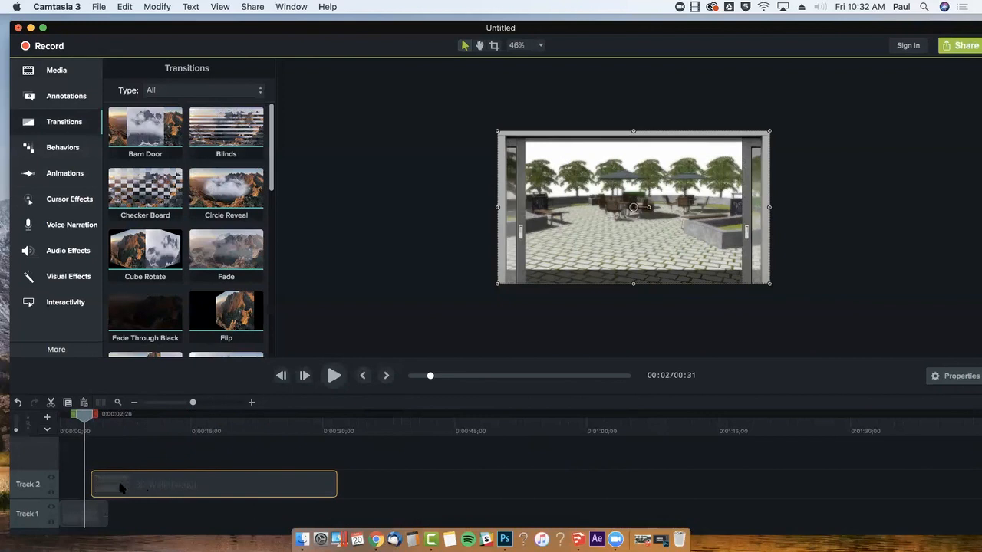
mouse_move(225, 249)
left_mouse_down()
mouse_move(110, 426)
mouse_move(94, 491)
mouse_move(97, 484)
left_mouse_up()
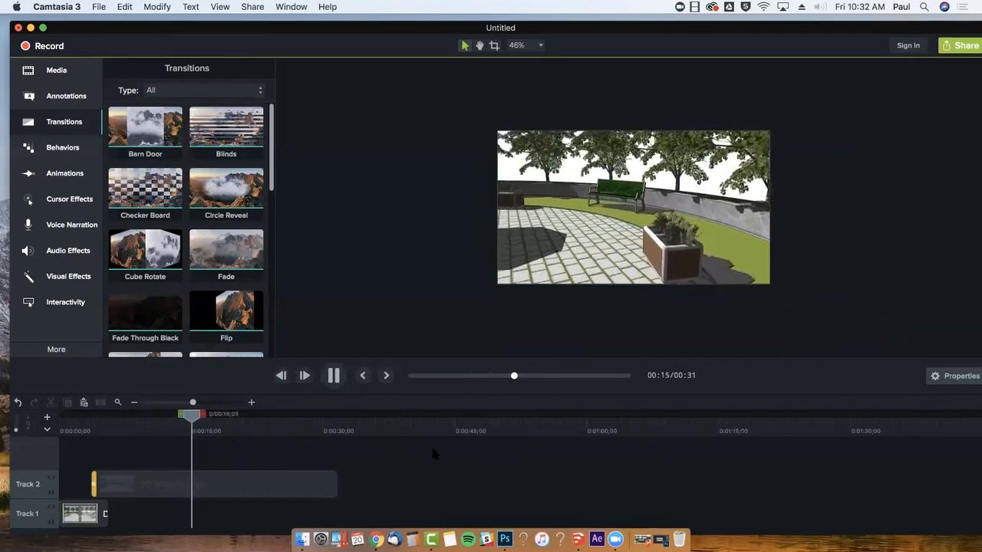
Step: Stop playback, select the 3D Walkthrough clip on Track 2, and show its scale, opacity, rotation and position properties
left_click(280, 484)
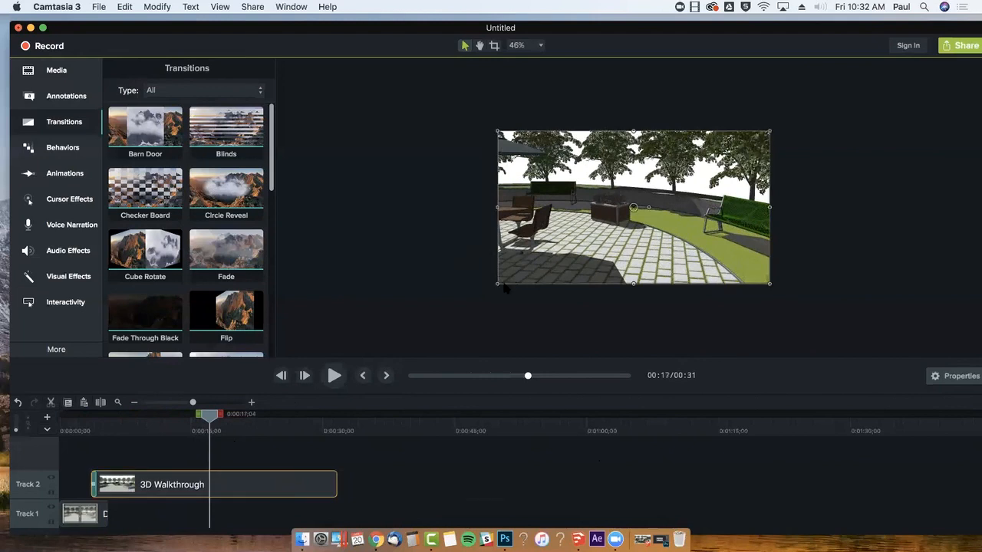
mouse_move(498, 285)
left_mouse_down()
mouse_move(437, 316)
mouse_move(498, 284)
left_mouse_up()
left_click(951, 376)
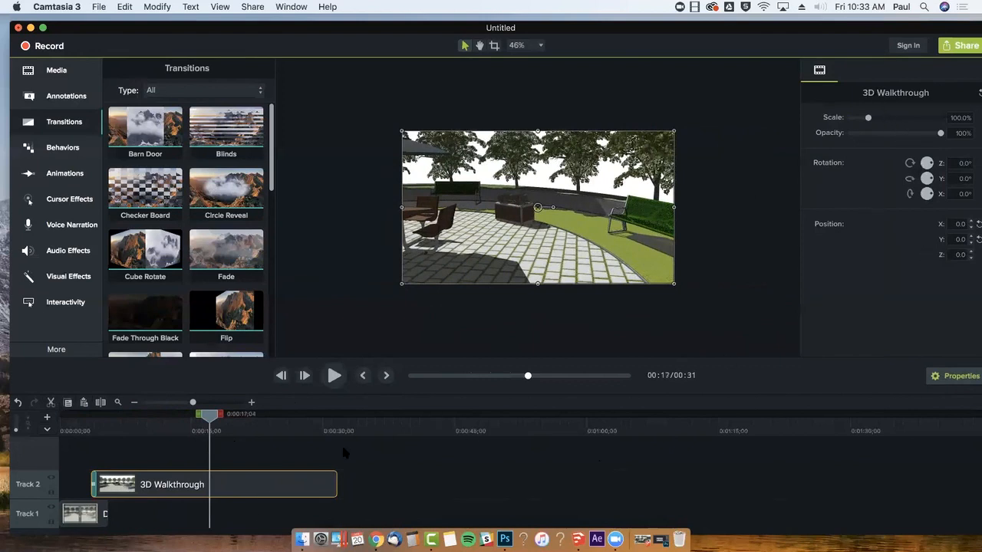
Step: Add a Clip Speed adjustment to the 3D Walkthrough clip and set its speed to 1.25x
right_click(264, 495)
left_click(280, 503)
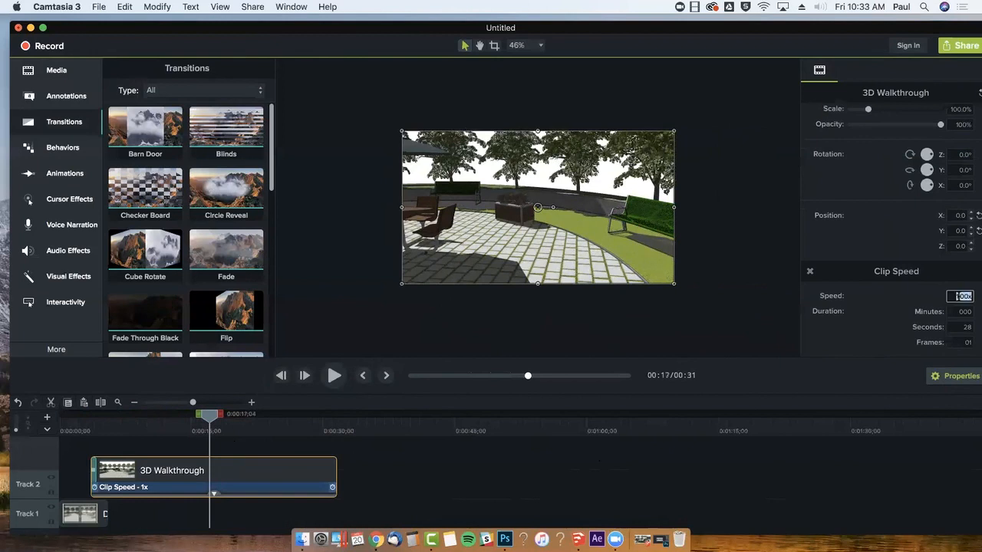
key("Return")
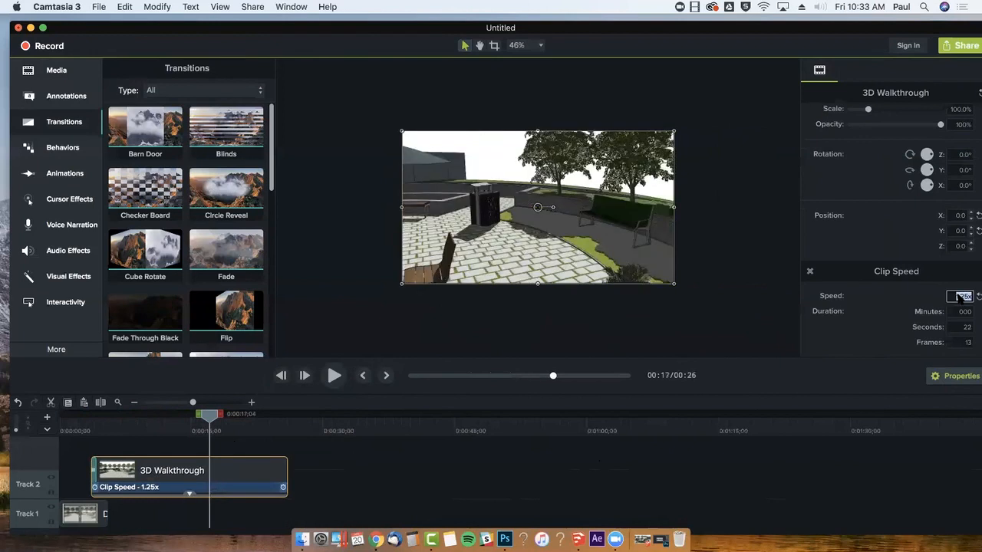
Step: Remove the Fade transition from the start of the 3D Walkthrough clip and preview the timeline from 0:00:03;13 to near the end
left_click_drag(111, 432, 89, 430)
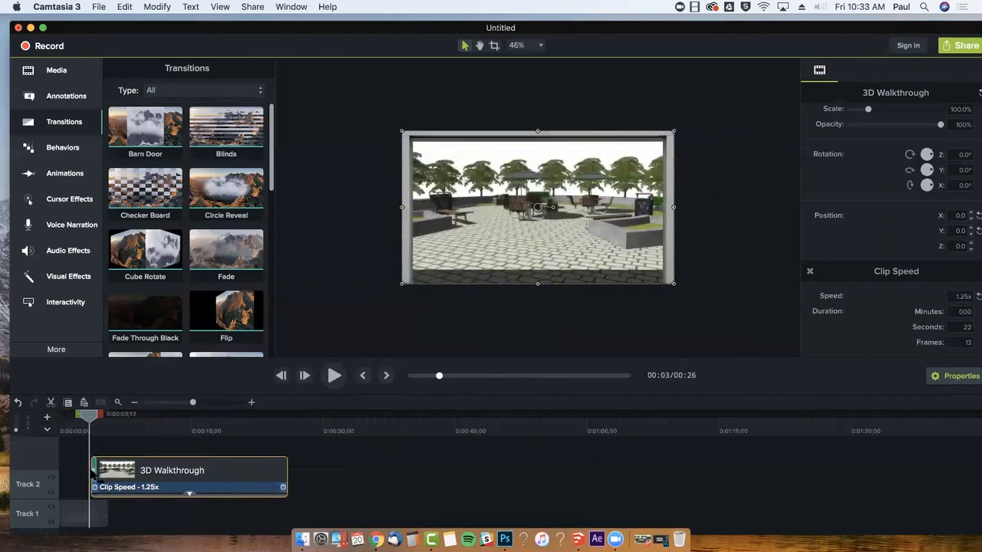
right_click(94, 470)
left_click(123, 474)
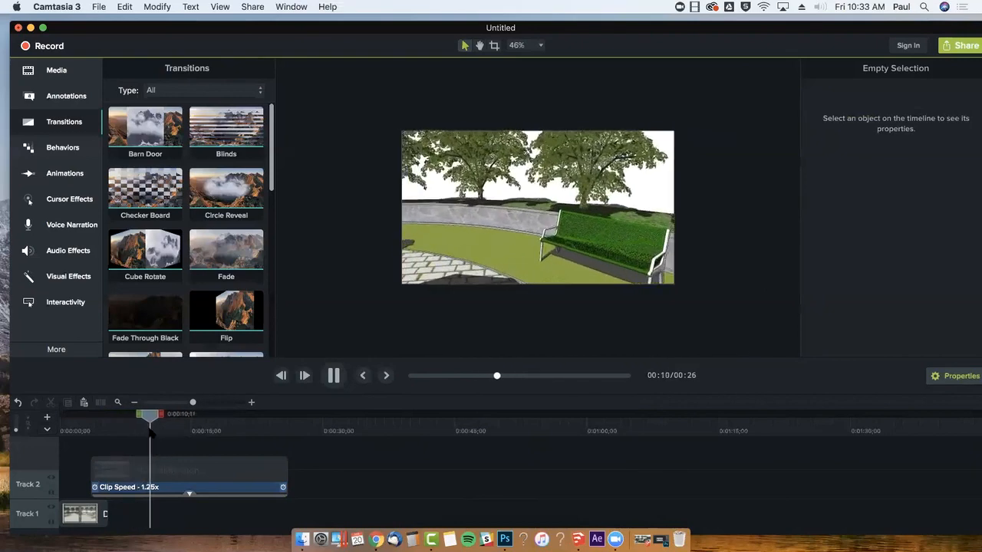
key("space")
left_click_drag(187, 415, 284, 415)
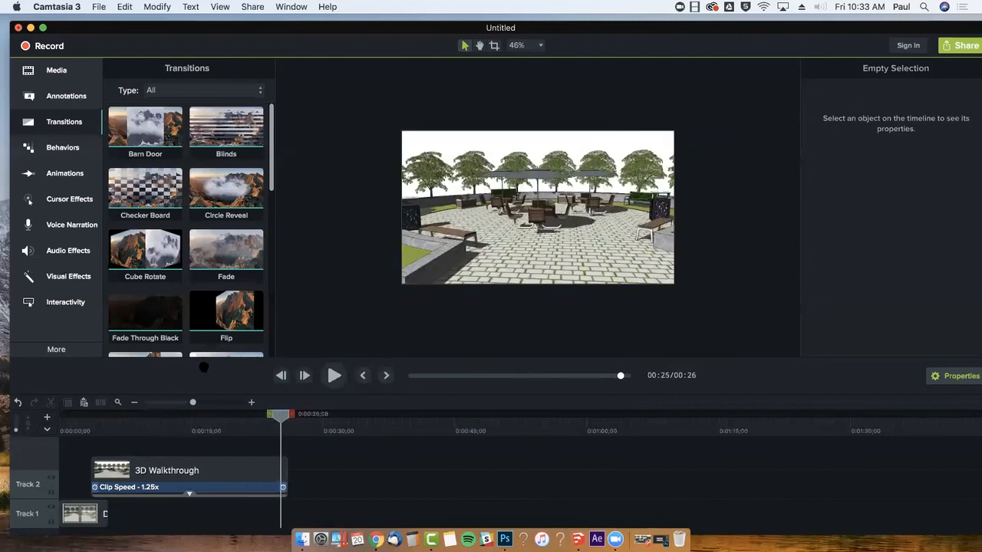
Step: Look over the options for exporting the video, including Local File, and leave without exporting
left_click(97, 7)
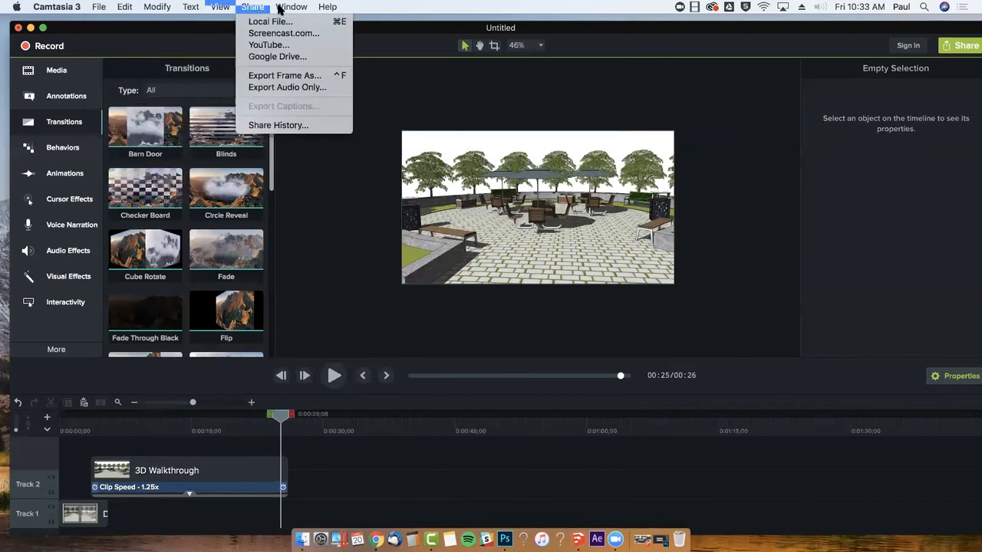
mouse_move(250, 10)
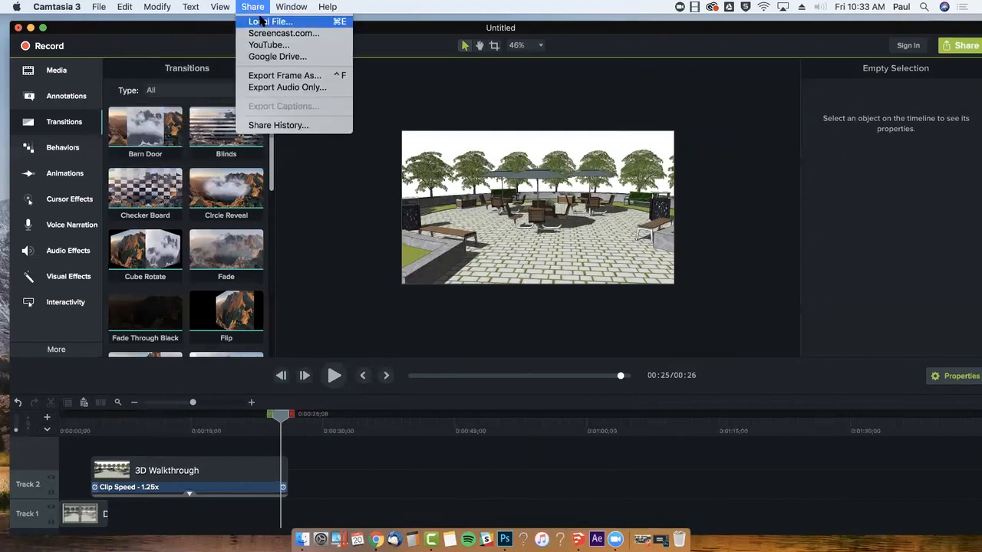
left_click(390, 58)
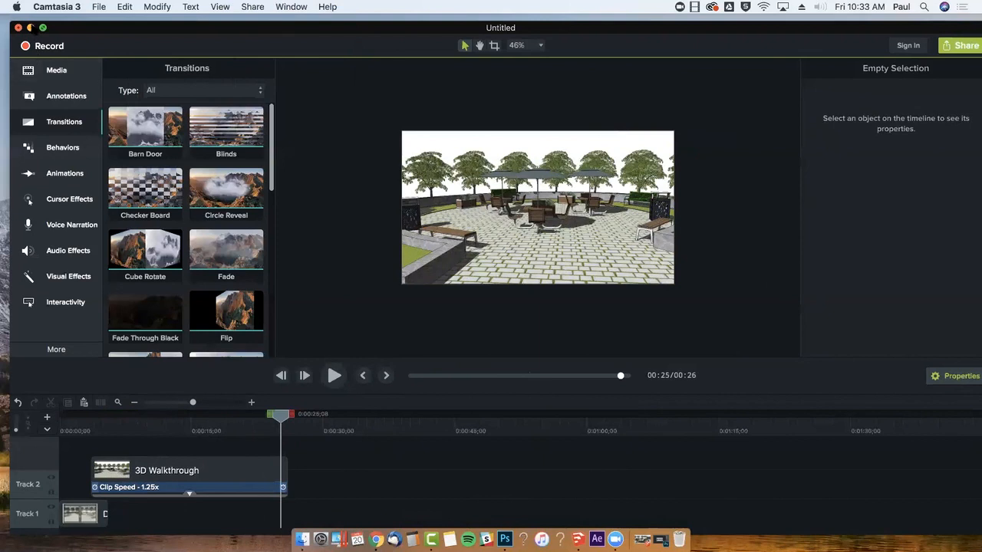
Step: Minimize Camtasia, switch to the full-screen Google Chrome presentation, and play the Animation Test Run video on its slide
left_click(30, 28)
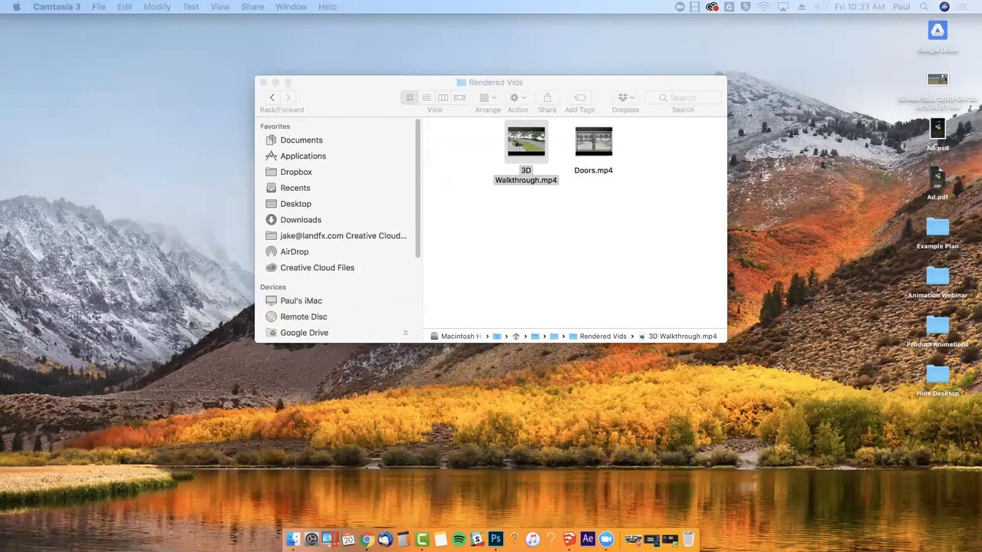
key("ctrl+Up")
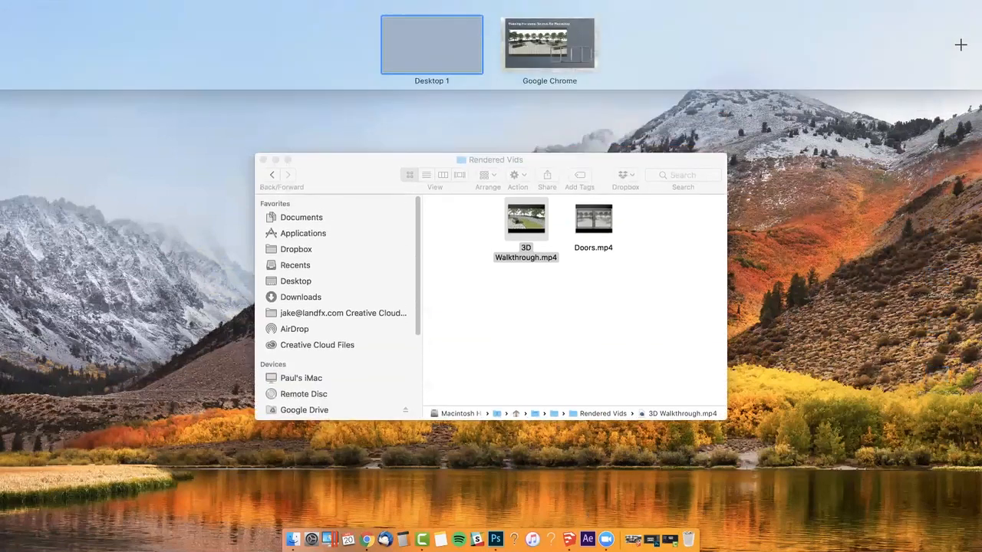
left_click(546, 35)
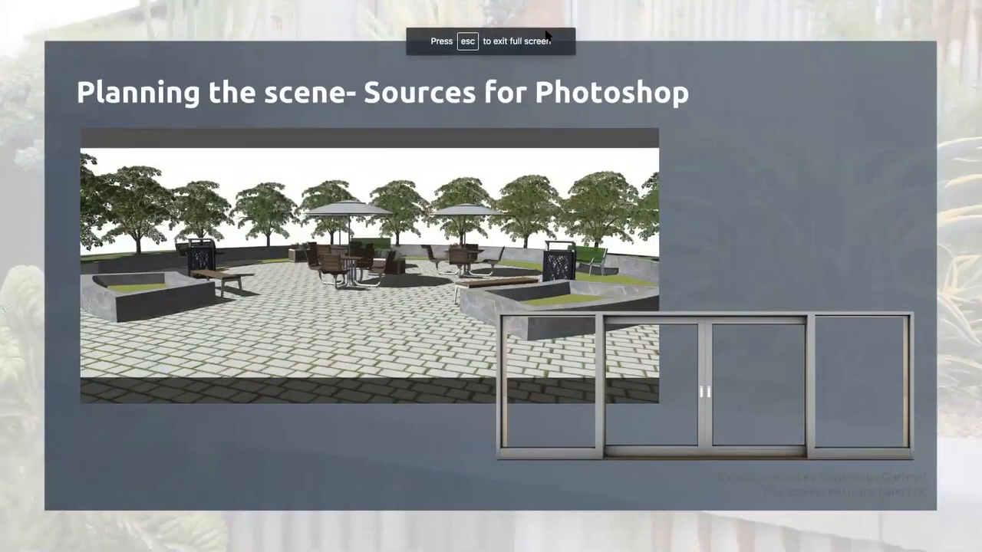
left_click(474, 145)
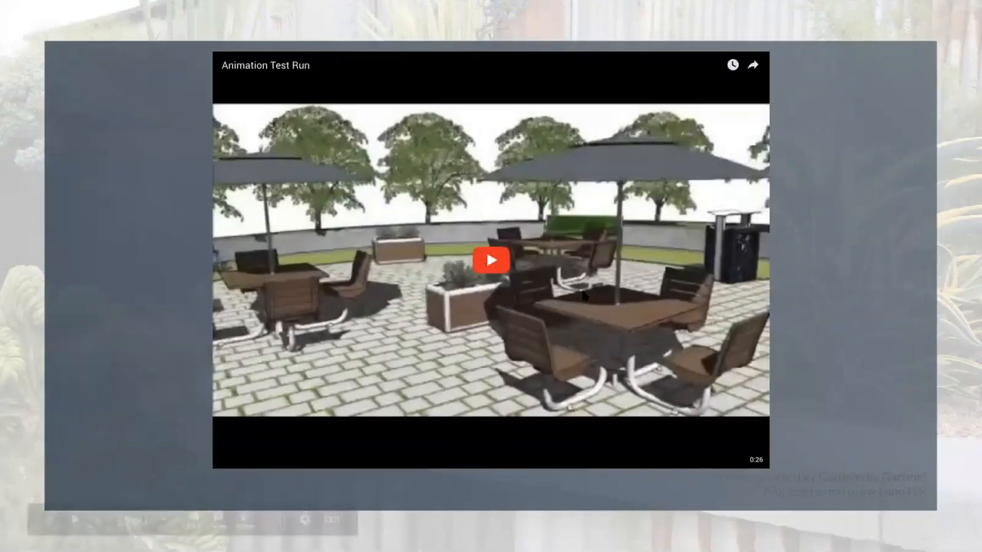
left_click(488, 261)
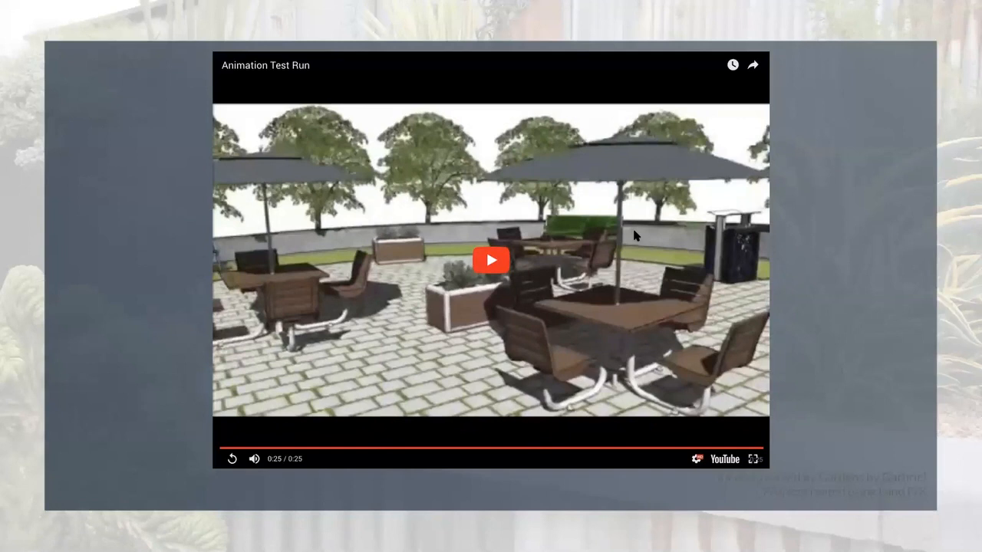
Step: Exit the full-screen presentation and switch to the 3D Patio-No Scenes model in SketchUp
key("ctrl+Up")
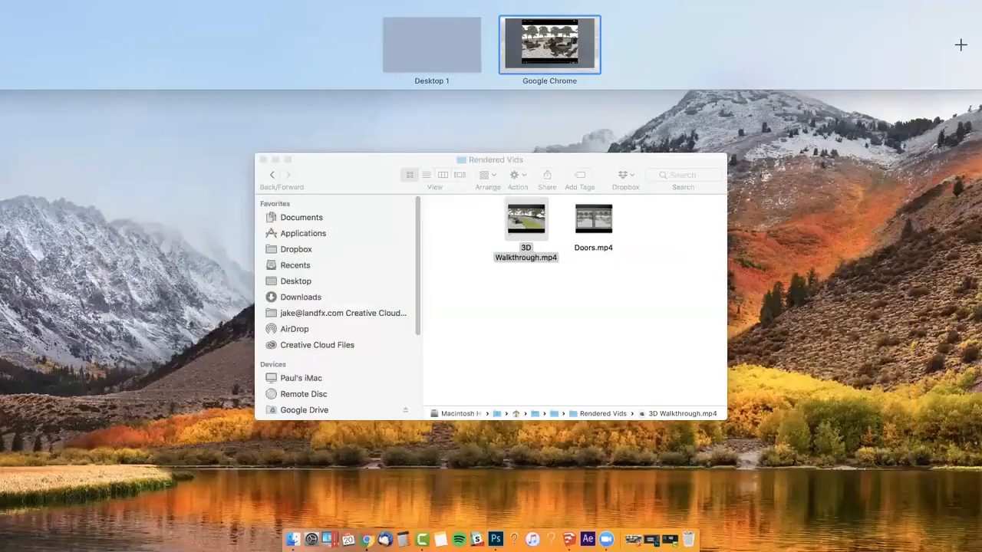
key("ctrl+Up")
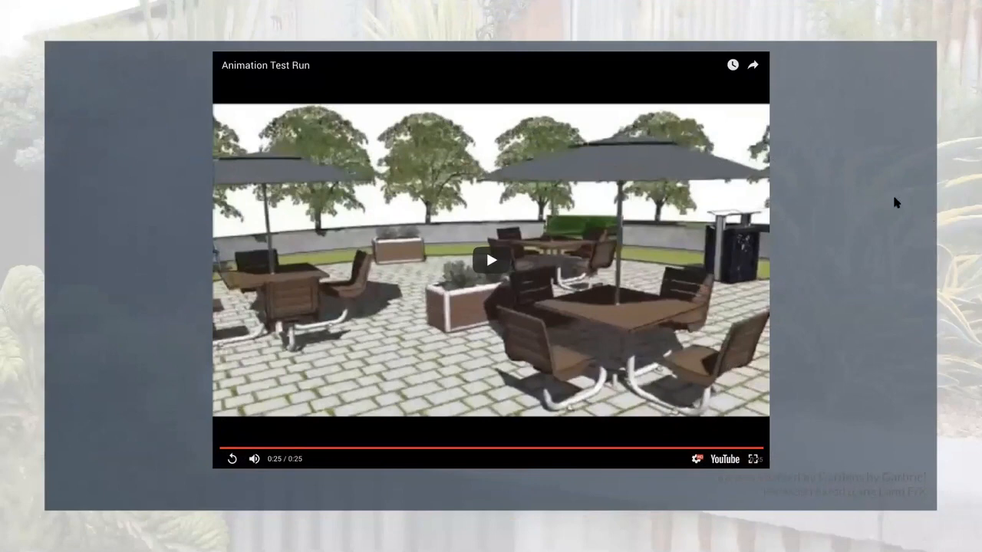
key("Escape")
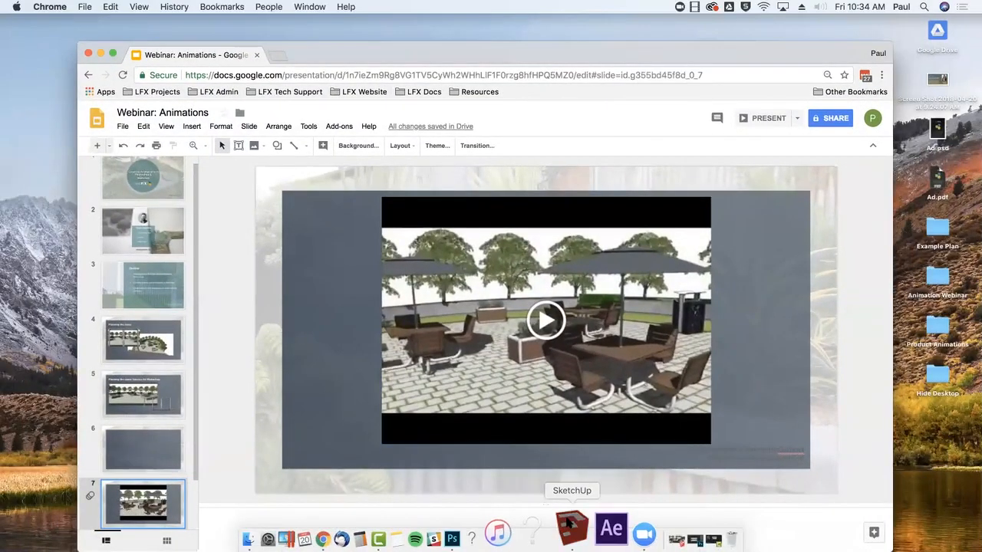
left_click(579, 529)
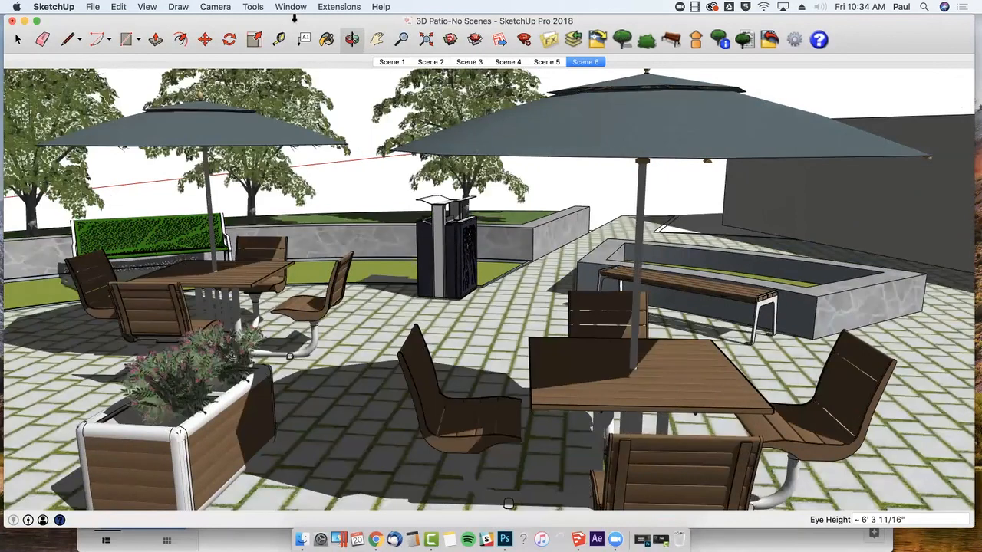
Step: Open the background settings of the Shaded with textures style and turn on Sky
left_click(292, 7)
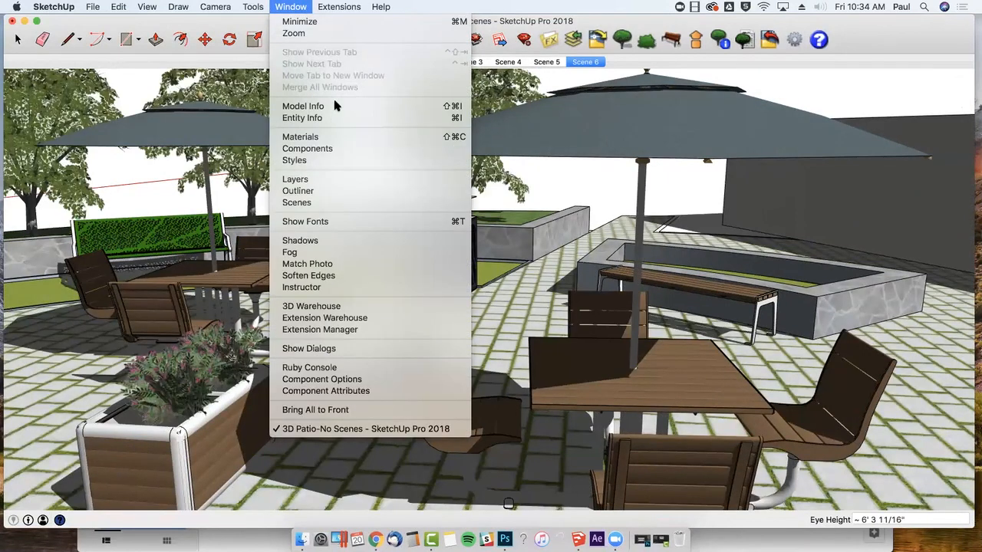
left_click(337, 160)
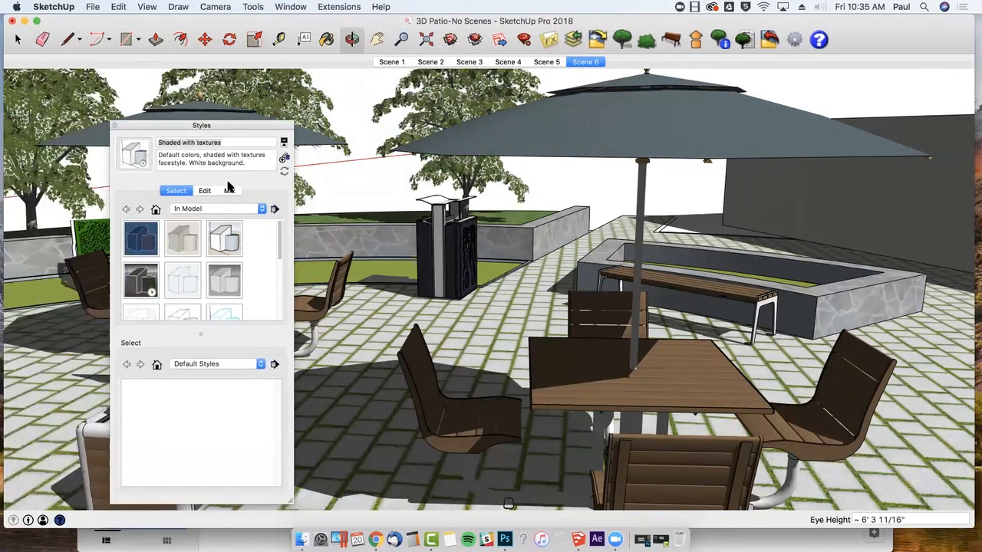
left_click(205, 191)
left_click(230, 191)
left_click(213, 191)
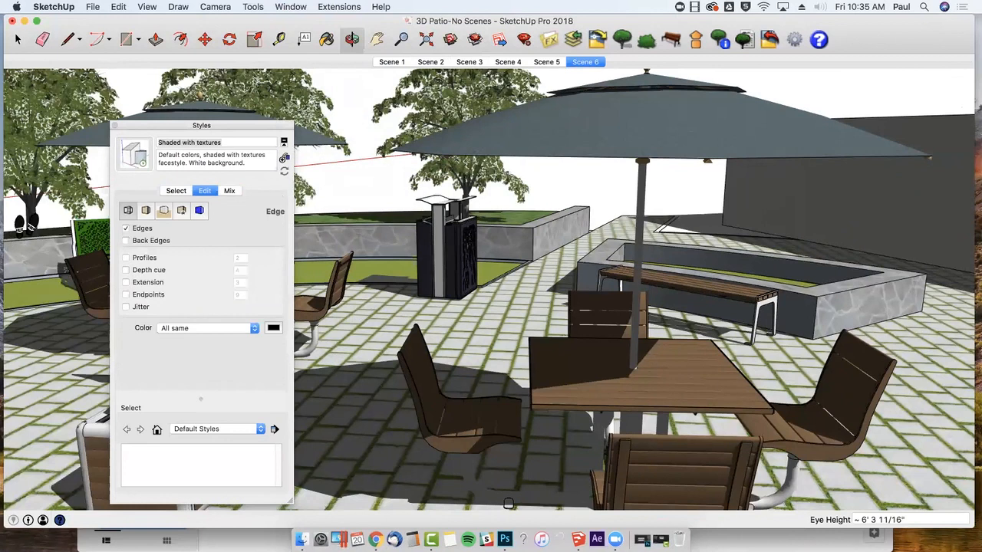
left_click(163, 212)
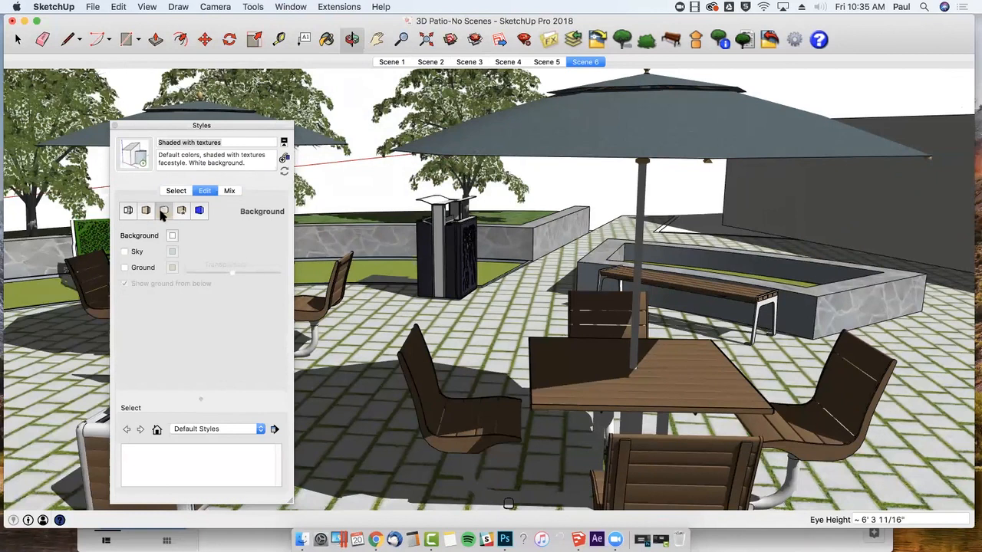
left_click(125, 253)
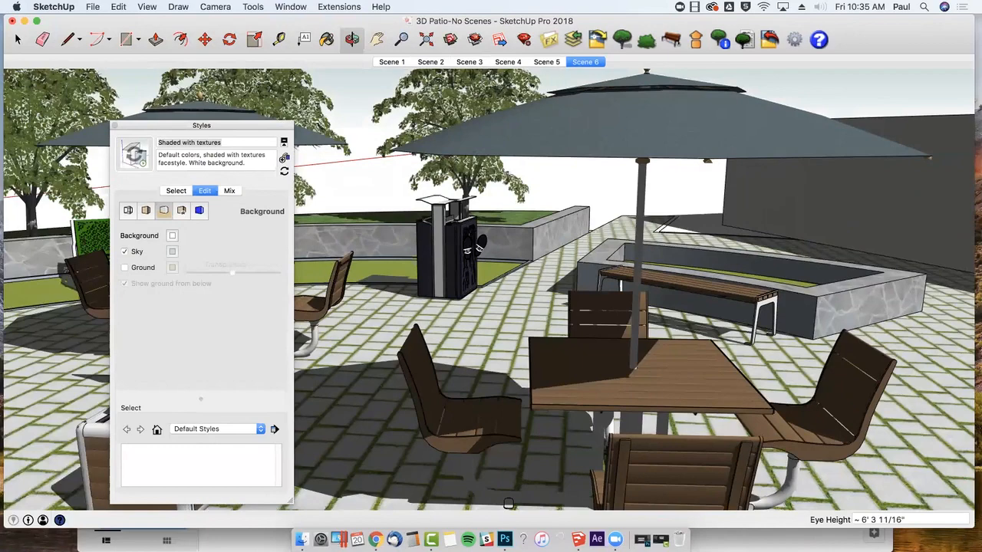
scroll(478, 245, "down", 10)
scroll(399, 221, "up", 10)
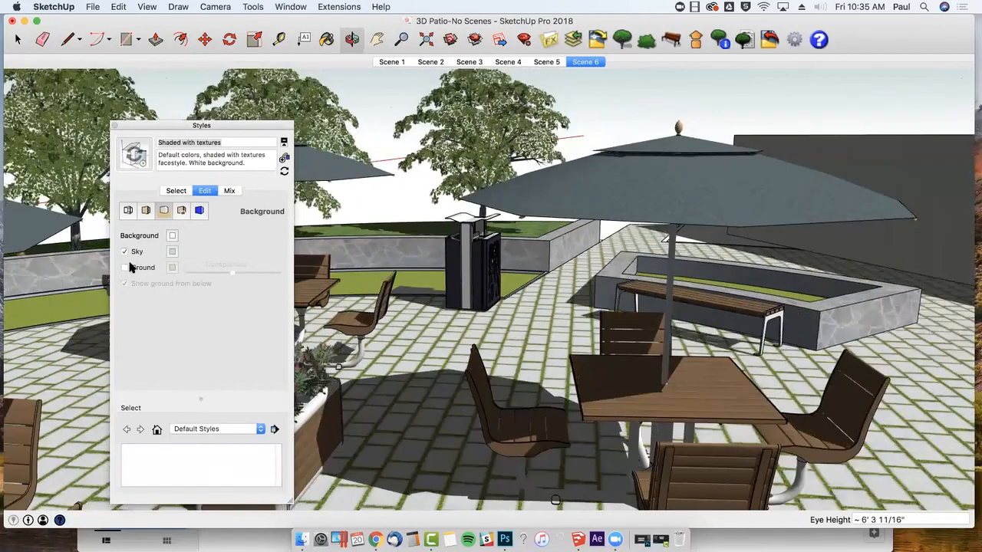
Step: Turn on Ground in the style's background, raise its transparency, and toggle Sky off and on to compare
left_click(124, 267)
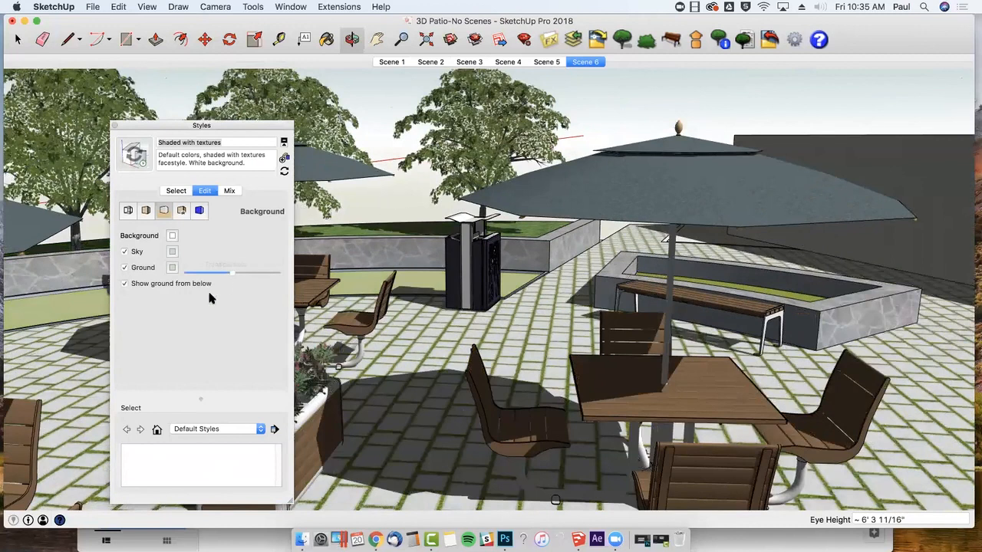
left_click_drag(231, 272, 261, 272)
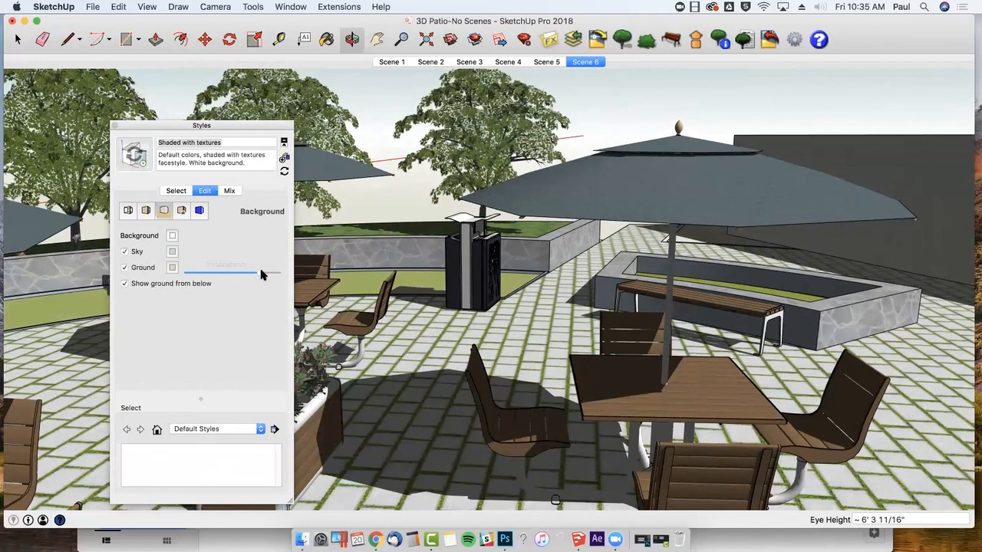
left_click(124, 252)
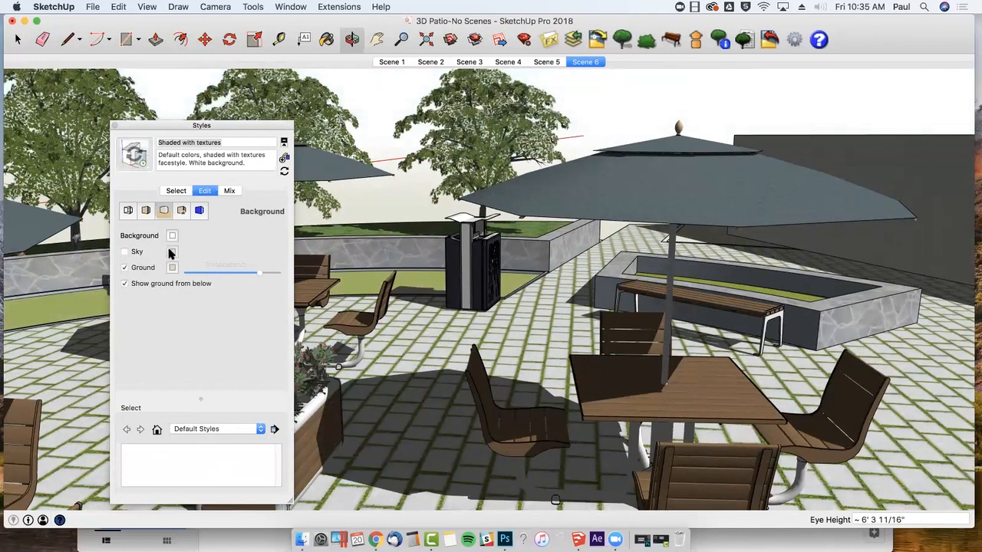
left_click(124, 252)
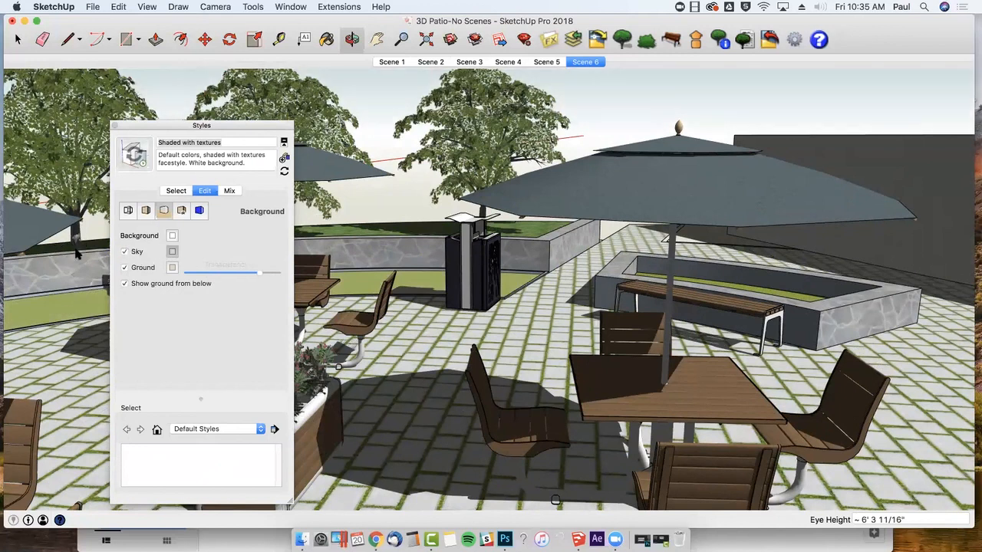
Step: Change the sky colour to blue using RGB values of red 58, green 165 and blue 192
left_click_drag(222, 87, 465, 132)
left_click(371, 140)
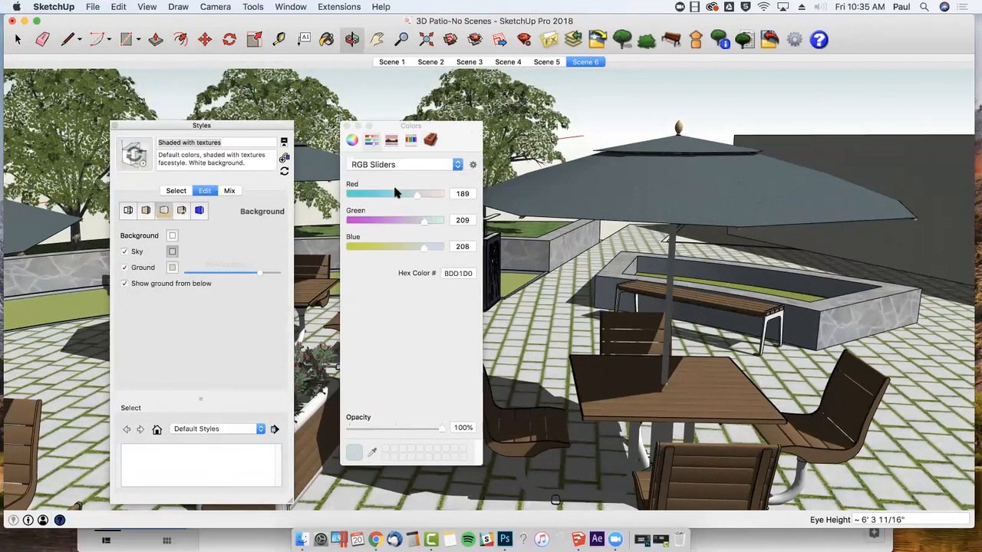
left_click_drag(368, 197, 365, 197)
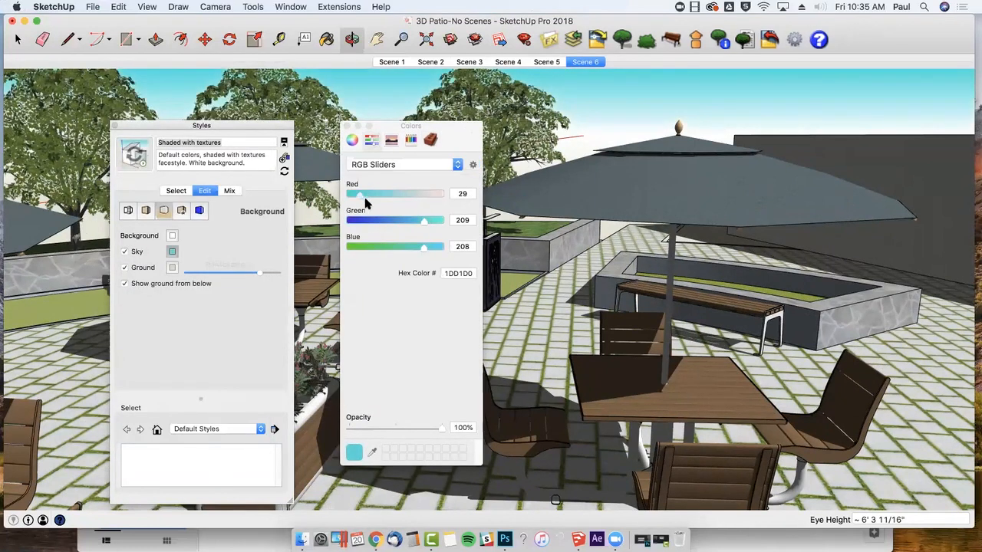
left_click_drag(414, 223, 419, 254)
left_click_drag(384, 193, 374, 197)
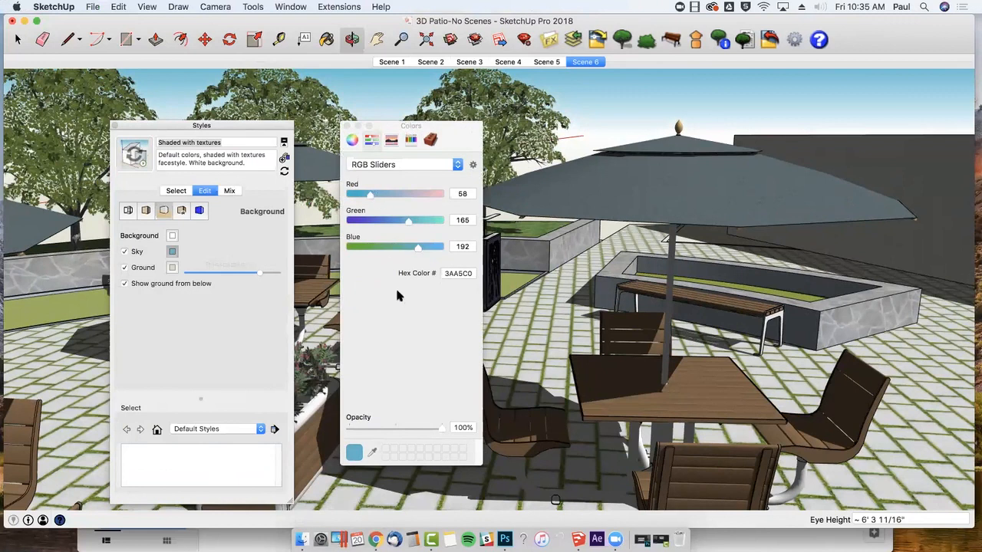
Step: Turn off Ground in the style's background, close the Colors and Styles windows, and inspect the sky above the patio trees
left_click(125, 267)
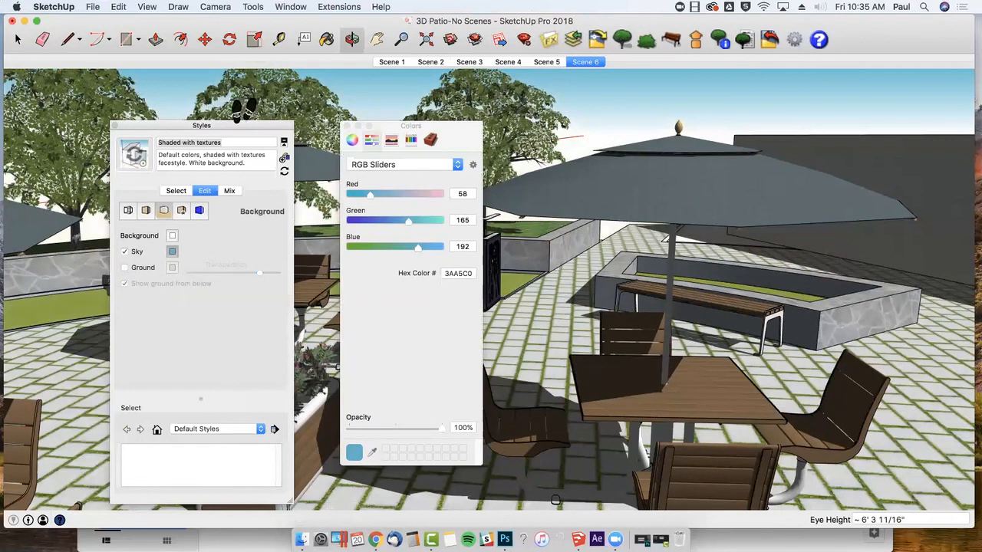
left_click(347, 127)
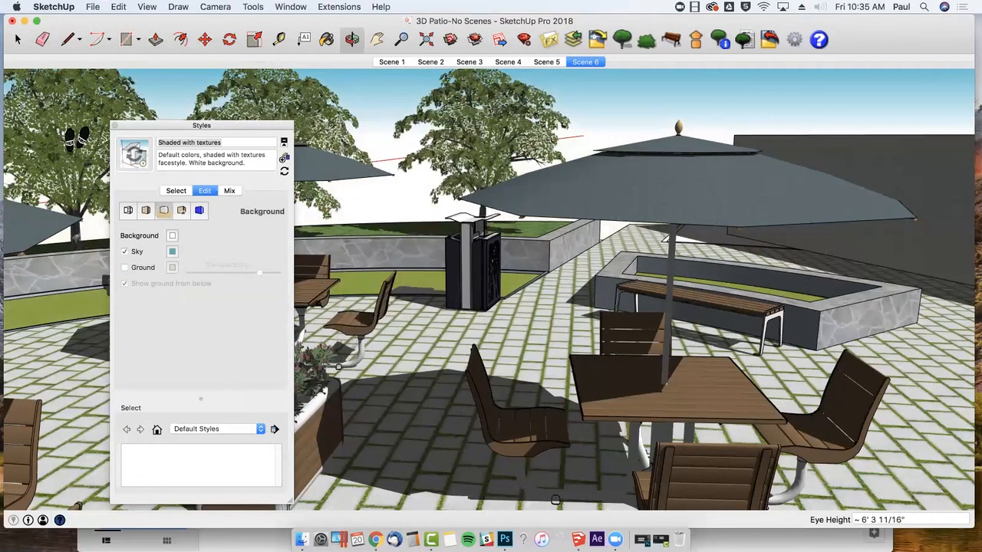
left_click(115, 125)
middle_click_drag(404, 206, 253, 115)
middle_click_drag(662, 303, 388, 271)
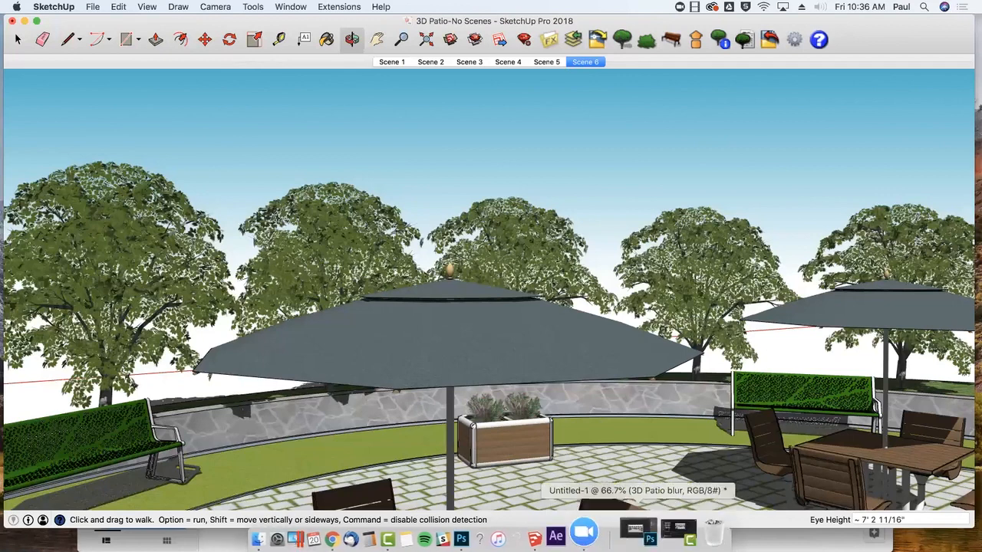
Step: Switch to the Webinar: Animations presentation in Chrome, play the Animation Test Run video for reference, and return to Photoshop
left_click(648, 527)
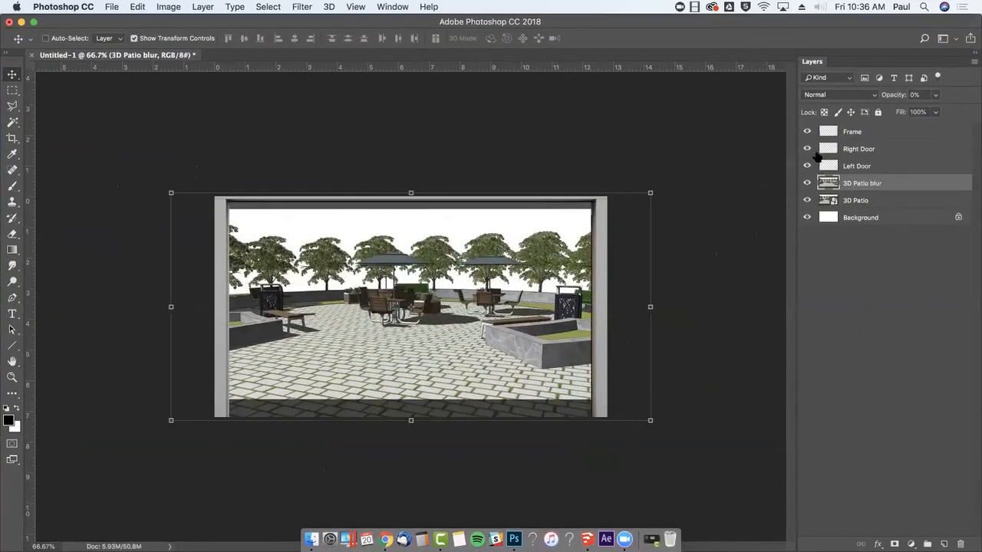
key("ctrl+Up")
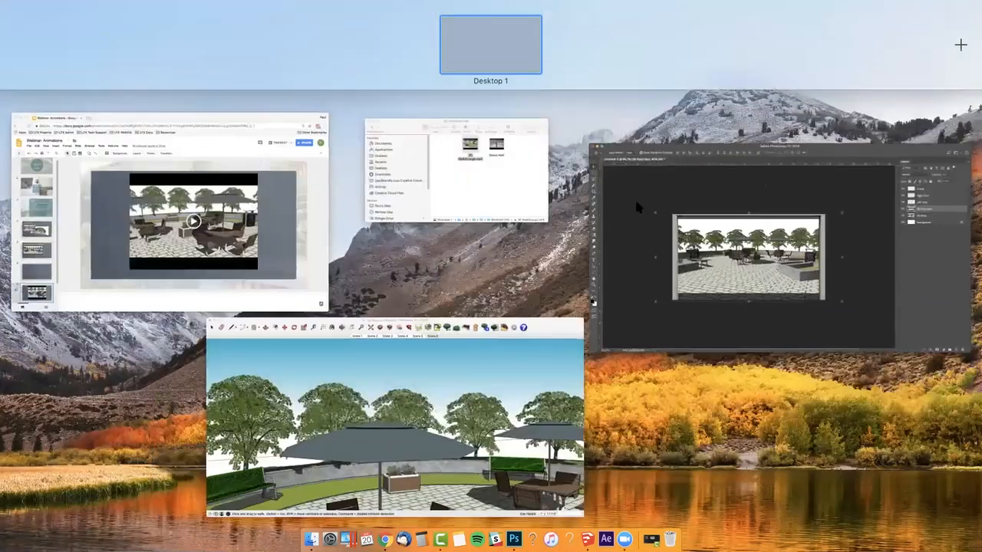
left_click(227, 239)
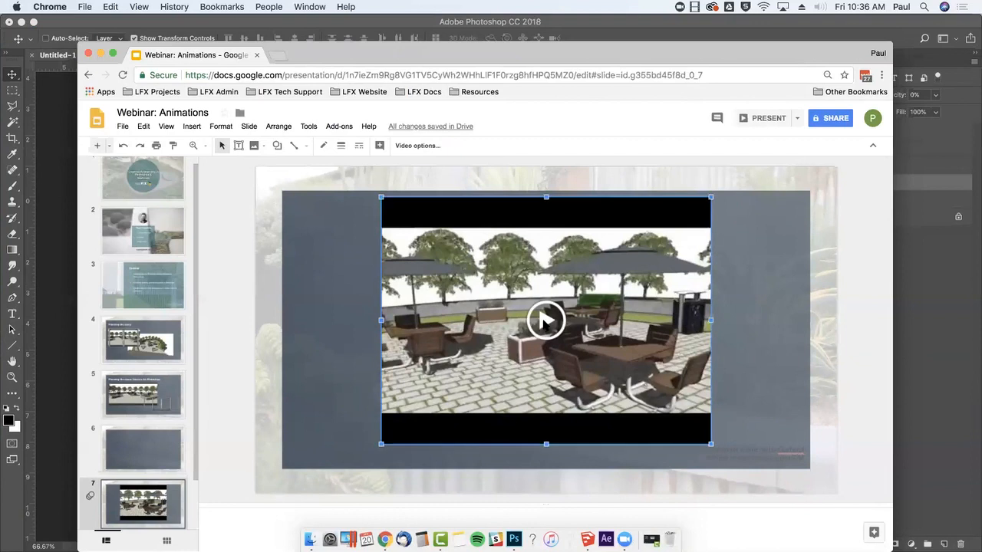
left_click(545, 320)
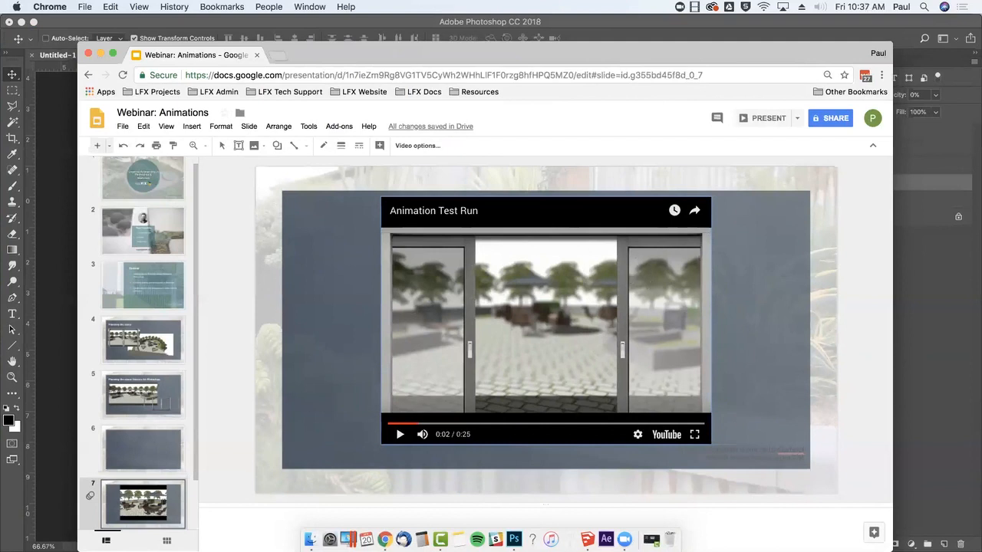
left_click(43, 349)
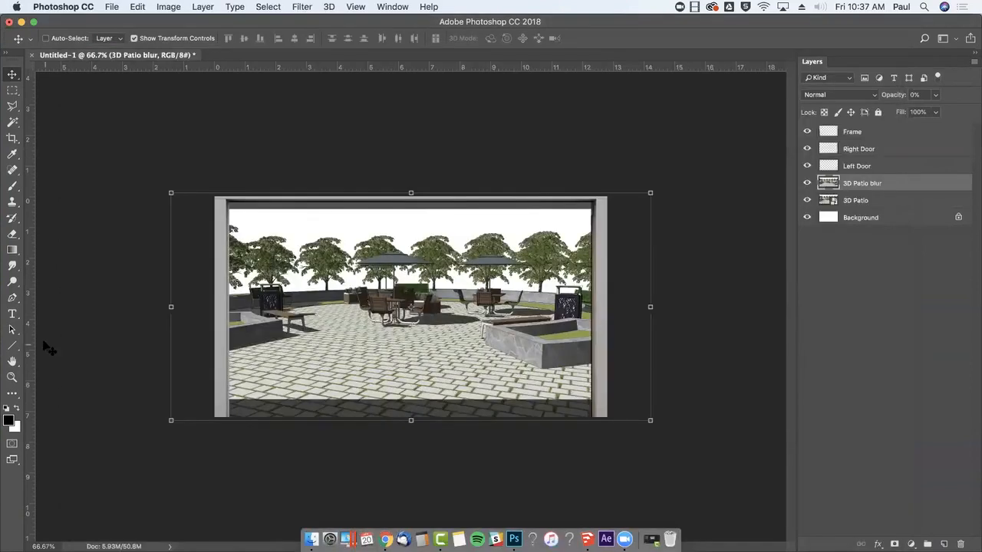
Step: Return the timeline to its start and select the right door's glass area on the Right Door layer with the Magic Wand
left_click(886, 164)
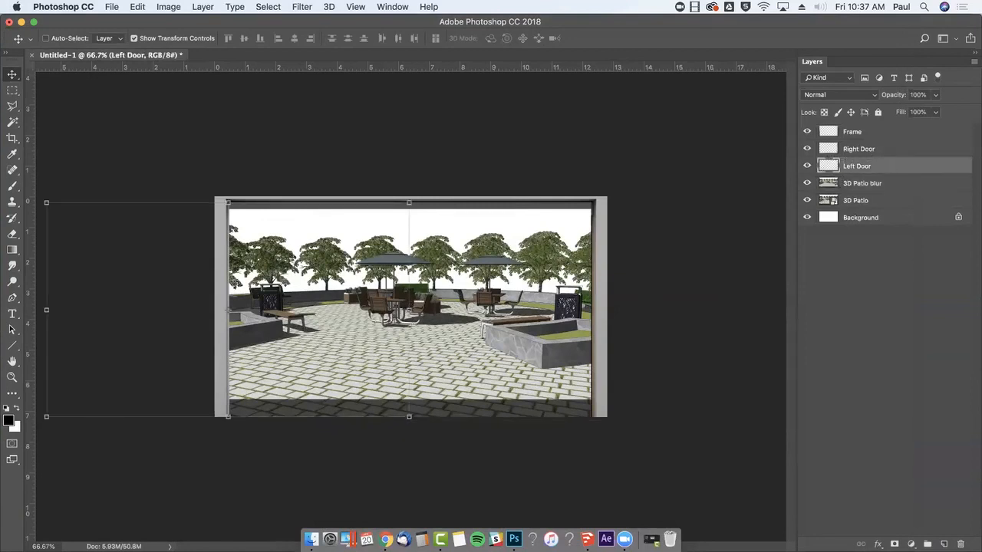
left_click_drag(597, 550, 642, 393)
left_click_drag(226, 406, 168, 404)
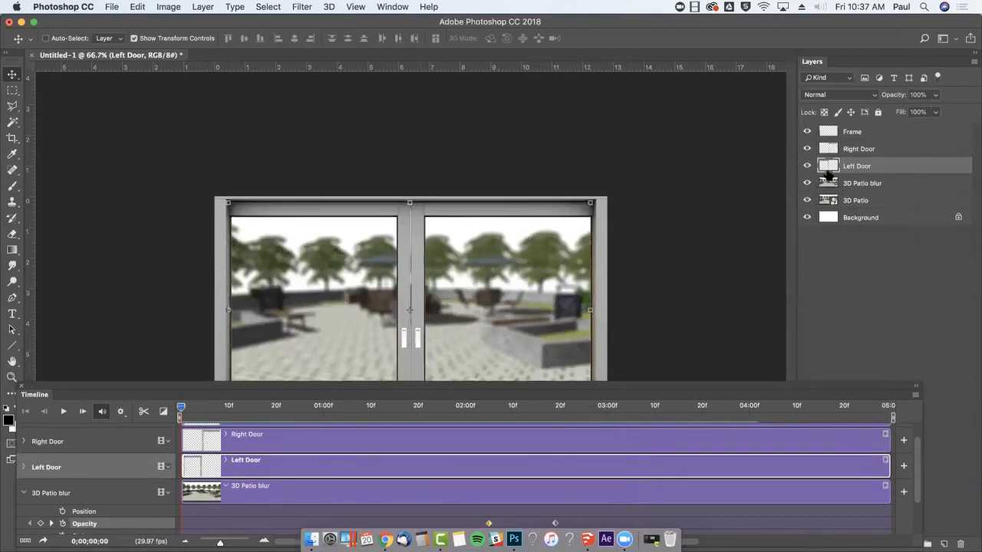
left_click(857, 149)
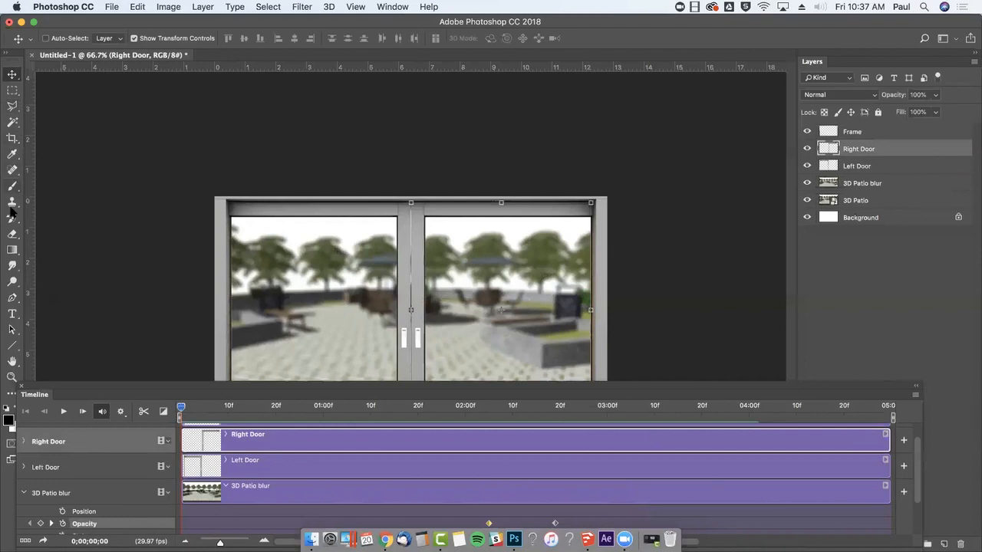
left_click(12, 122)
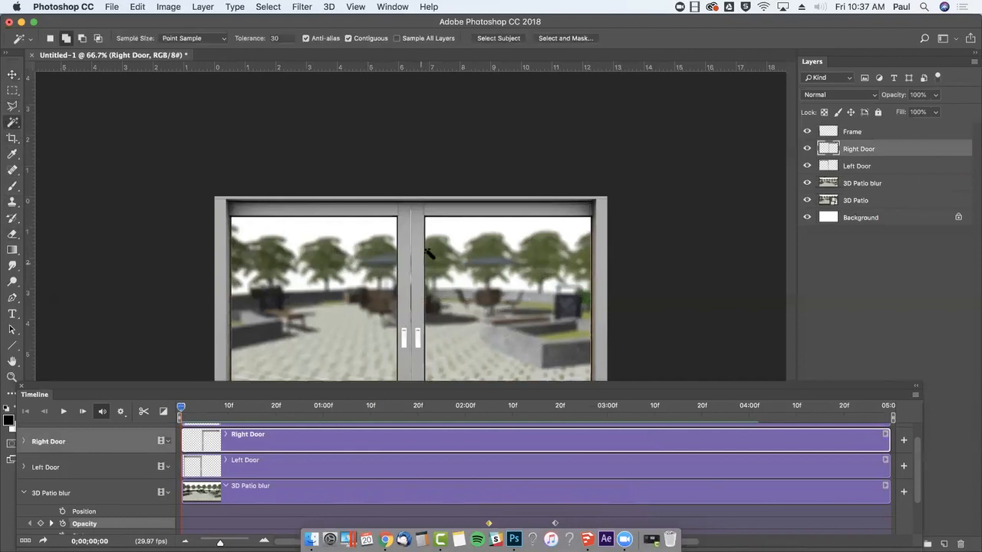
left_click(473, 263)
Step: Shade the selected right door glass with two top-to-bottom gradients at 19% opacity
left_click(12, 250)
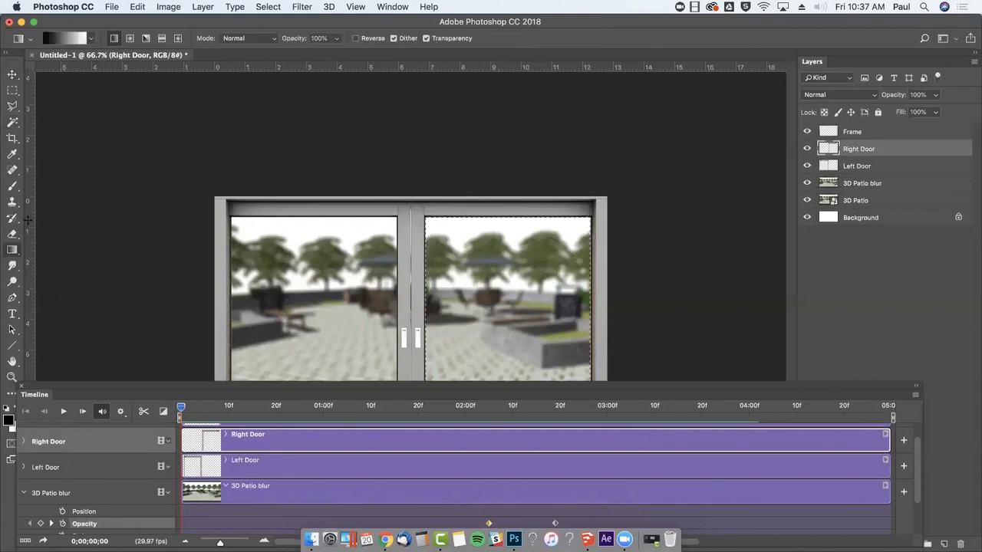
left_click(334, 40)
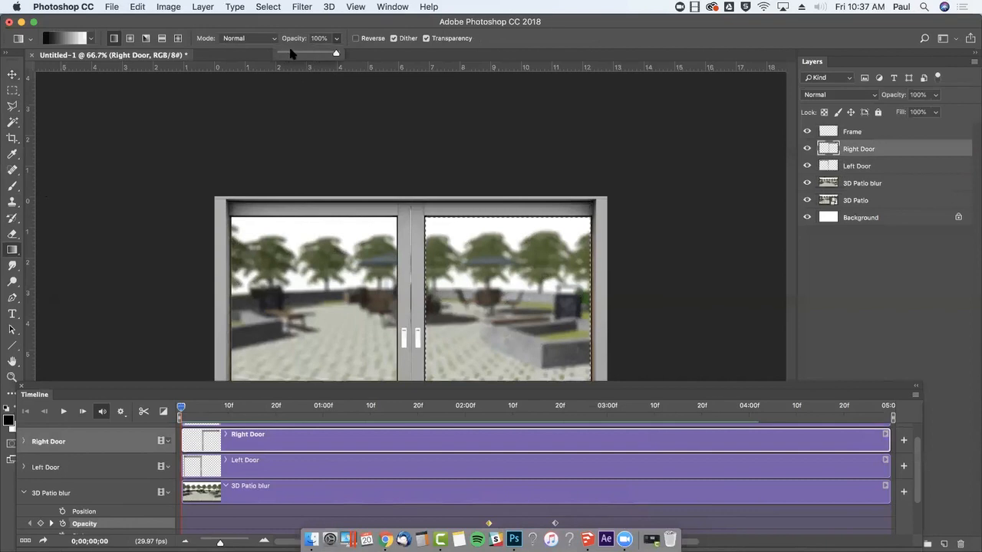
left_click(292, 53)
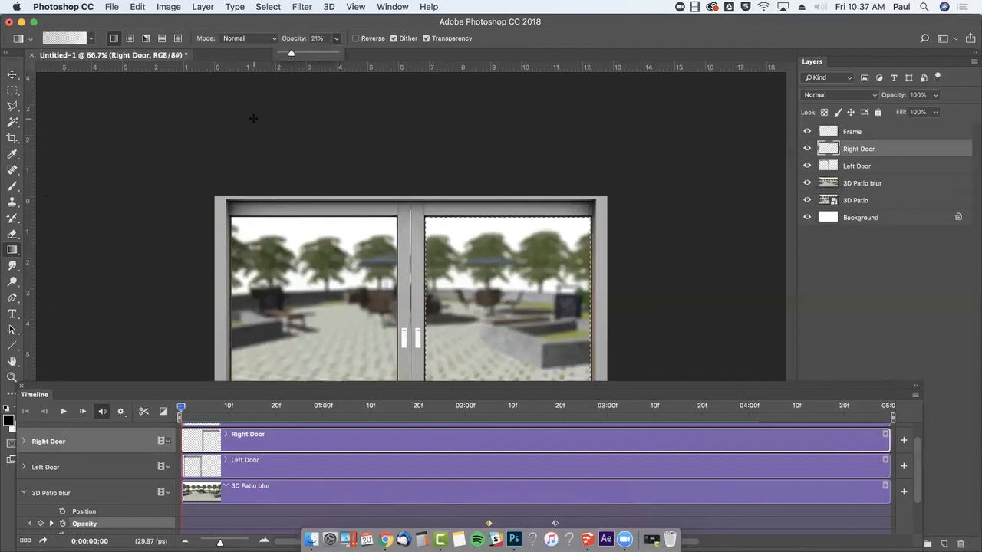
left_click_drag(292, 53, 291, 54)
left_click_drag(509, 227, 510, 375)
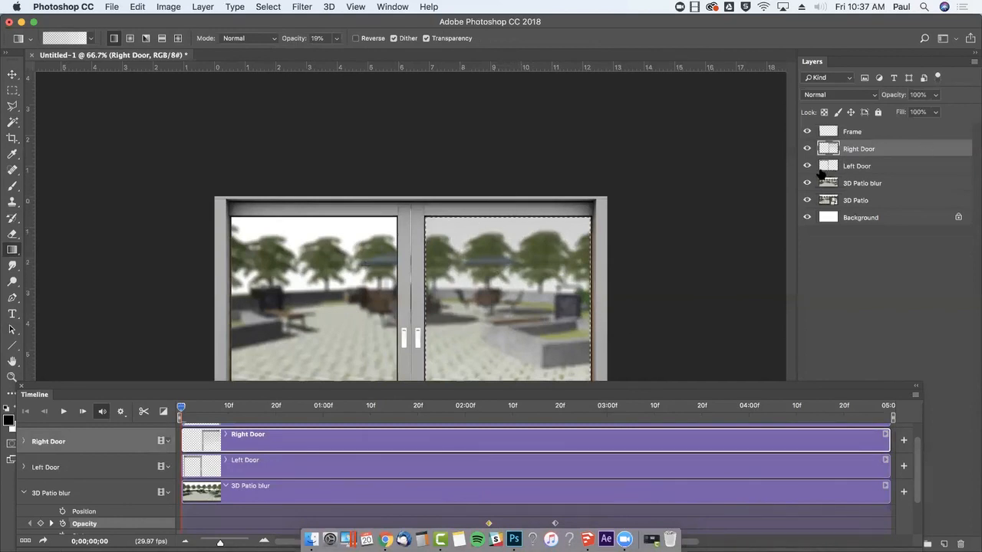
left_click_drag(509, 224, 504, 349)
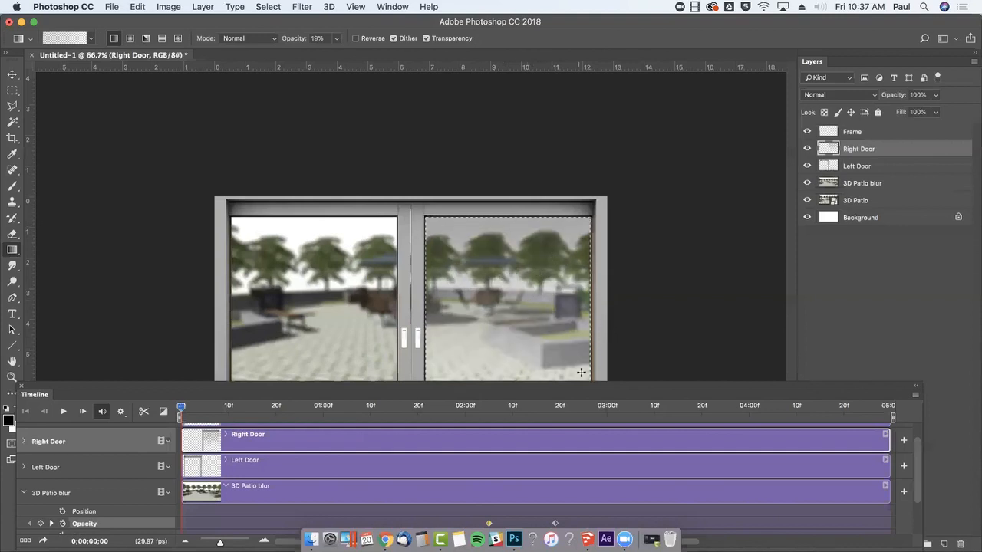
left_click_drag(591, 379, 591, 457)
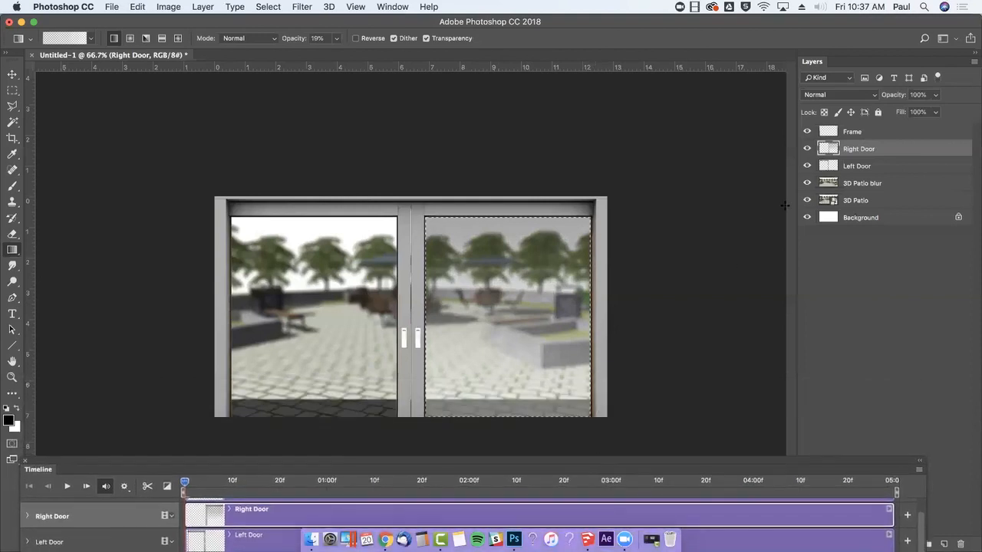
Step: Select the left door's glass on the Left Door layer, shade it with matching top-to-bottom gradients, and deselect it
left_click(849, 166)
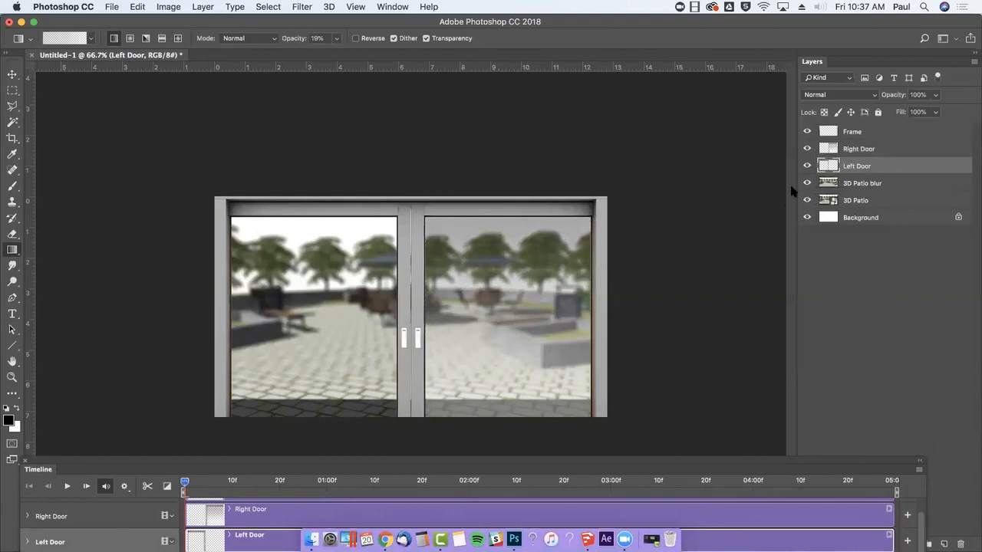
left_click(13, 122)
left_click(283, 269)
key("g")
left_click_drag(303, 318, 306, 329, "shift")
left_click_drag(315, 221, 320, 322, "shift")
key("super+d")
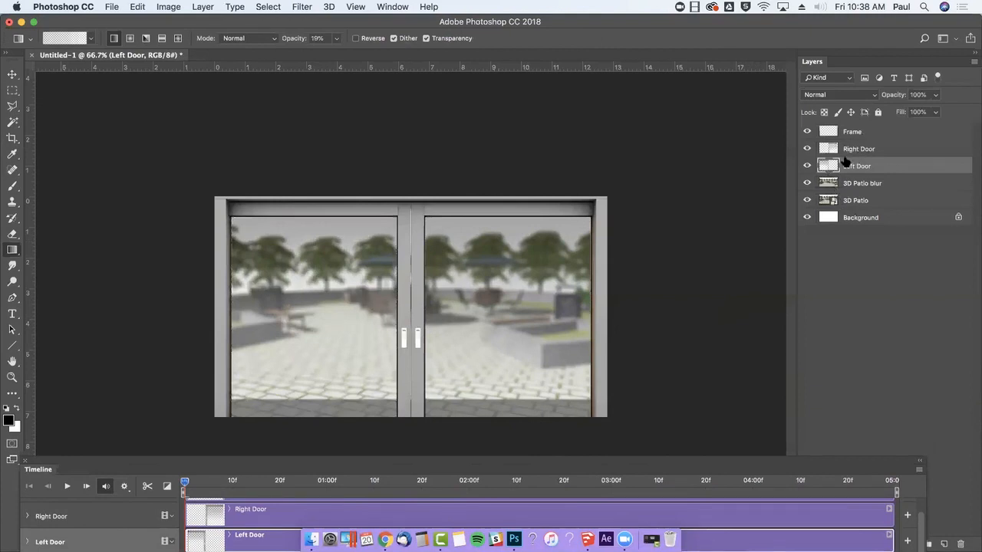
Step: Play the timeline to check how the shaded glass moves with the sliding doors
left_click_drag(654, 459, 690, 325)
key("space")
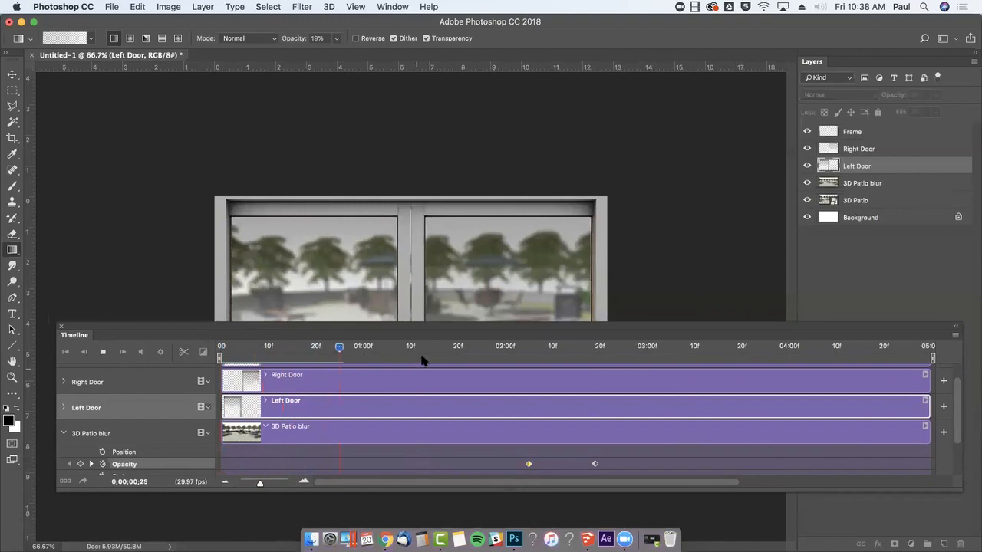
left_click_drag(450, 328, 463, 403)
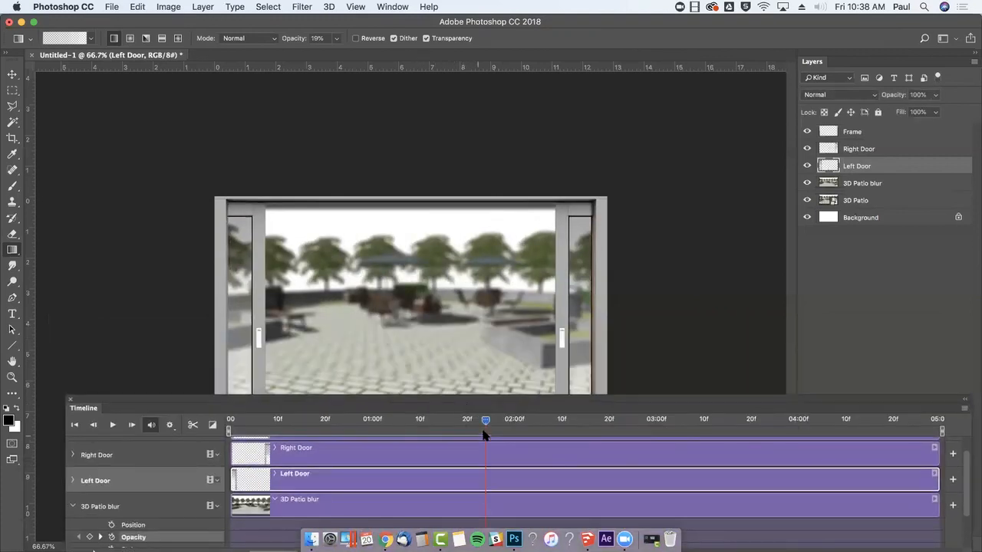
key("space")
Step: Move the two opacity keyframes of 3D Patio blur earlier, to about 23 and 29 frames past the one-second mark
scroll(581, 438, "down", 3)
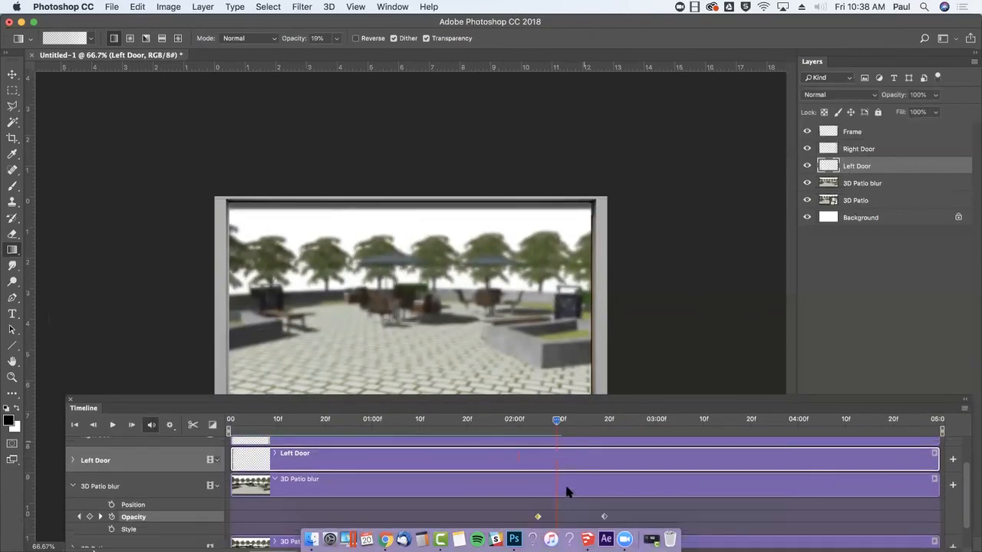
left_click_drag(538, 514, 481, 514)
left_click_drag(604, 514, 509, 514)
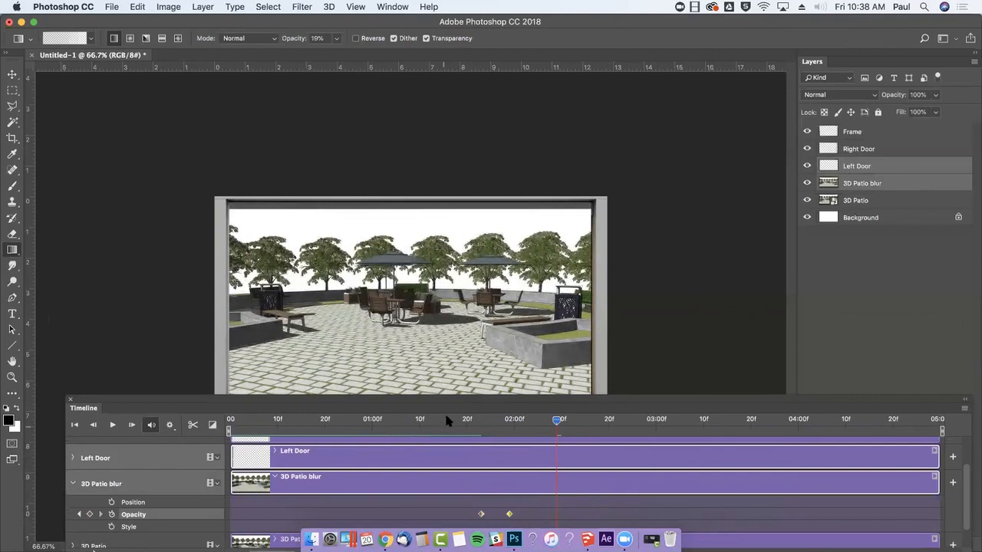
Step: Replay the animation twice from about 1.5 seconds to check the timing of the blur fade
left_click(451, 419)
key("space")
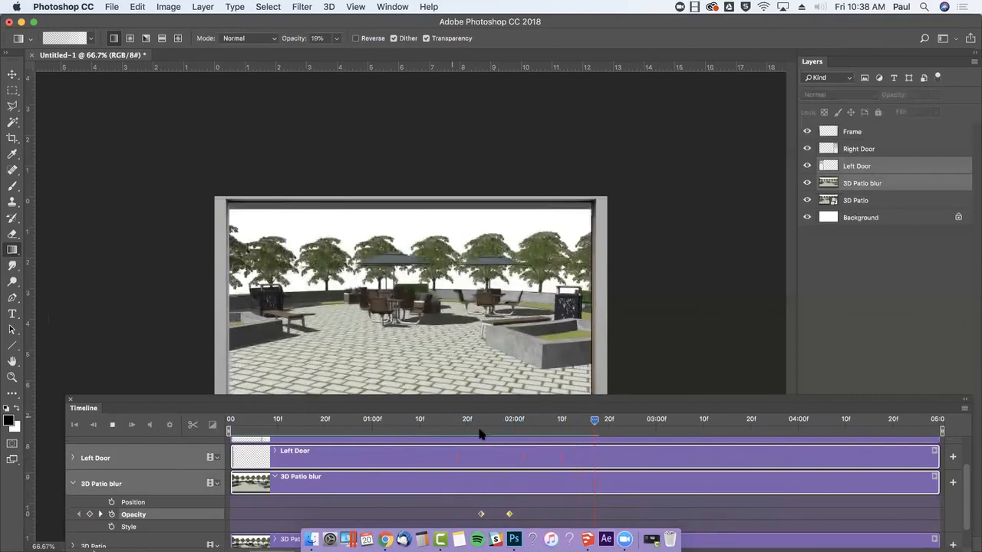
key("space")
left_click_drag(558, 421, 441, 429)
key("space")
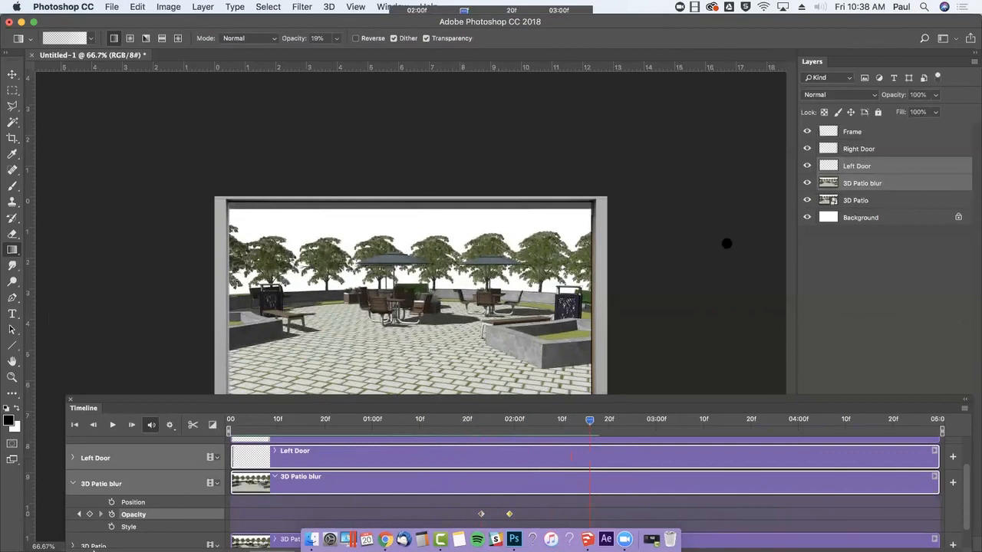
Step: Duplicate the Frame layer and rename the copy Frame Blur
left_click(887, 132)
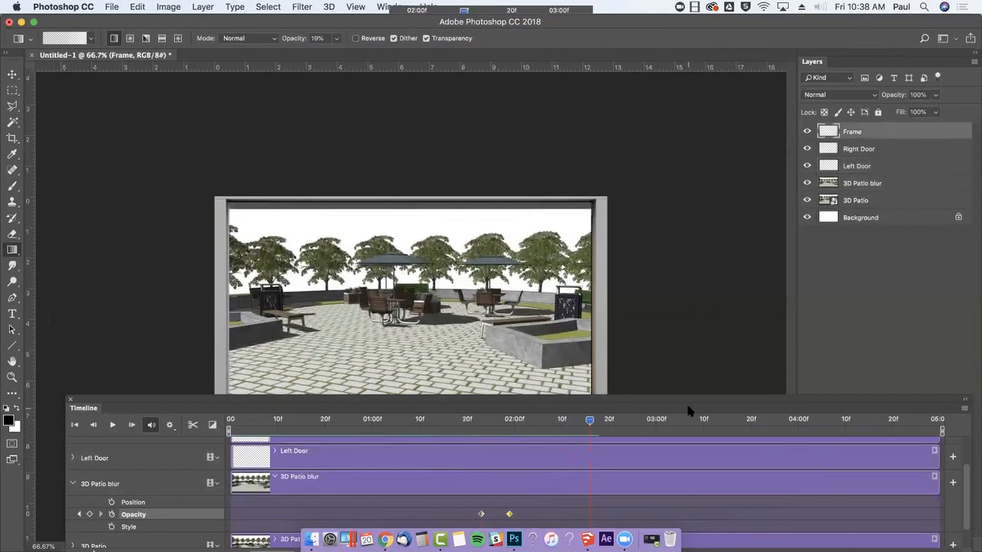
left_click_drag(686, 399, 661, 353)
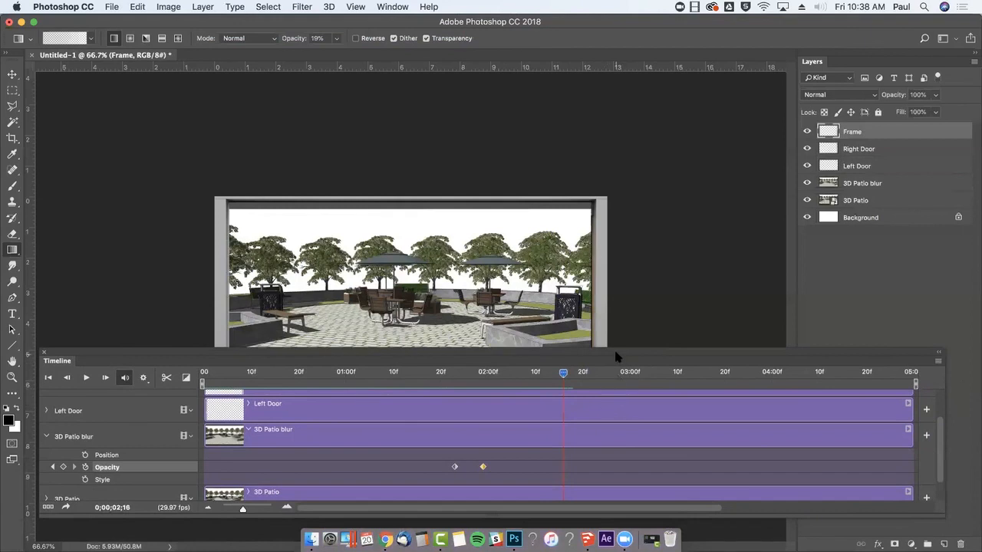
left_click_drag(630, 352, 626, 397)
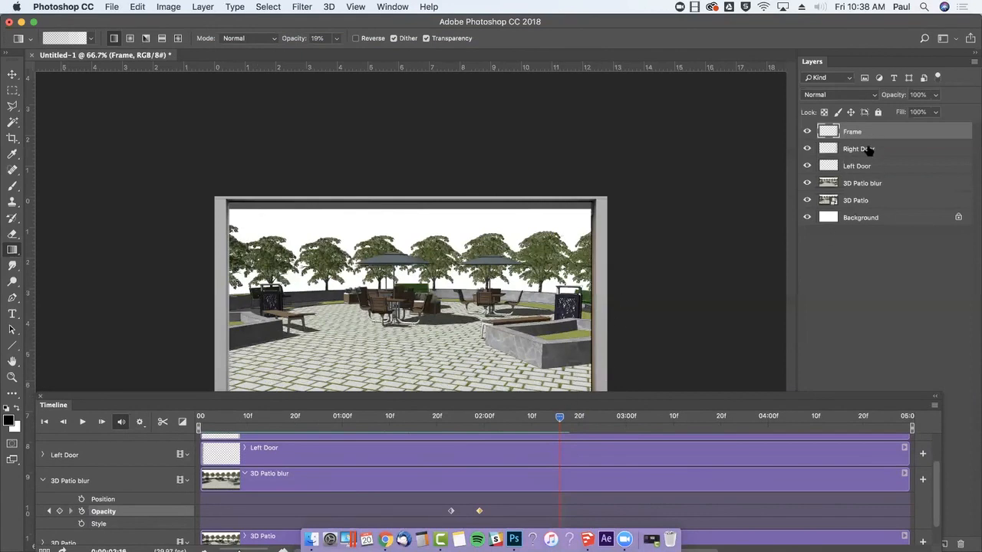
key("super+j")
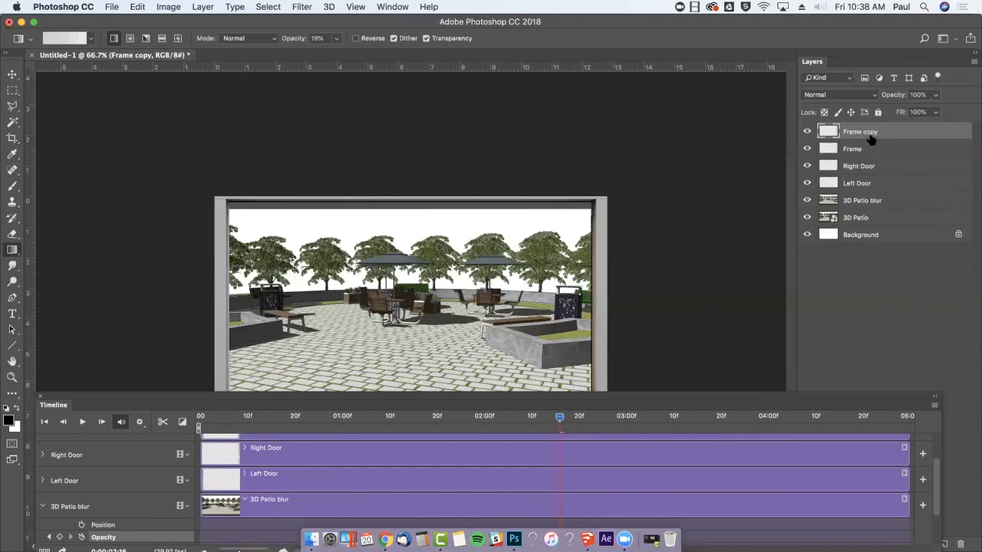
double_click(870, 132)
left_click(866, 131)
key("Delete")
key("Delete")
key("Delete")
type("Blur")
key("Return")
Step: Shift the Frame Blur clip to start at about 03:00f and set the playhead just inside it at 0;00;03;01
left_click_drag(567, 393, 578, 231)
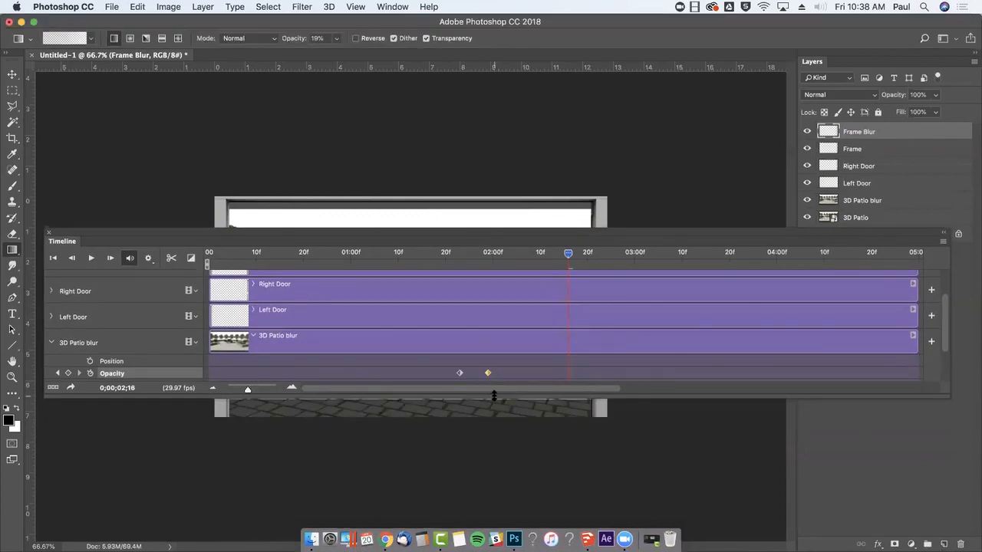
left_click_drag(494, 395, 494, 518)
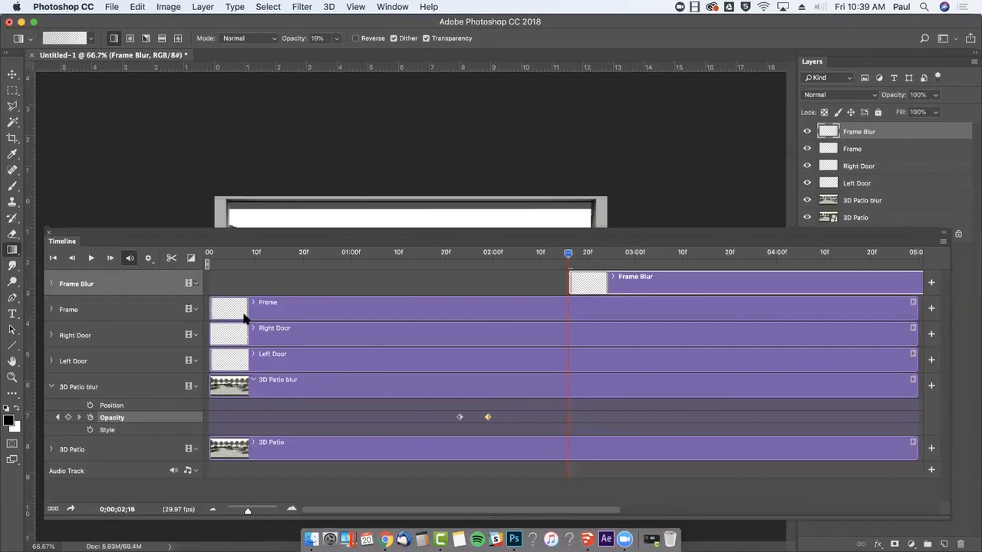
left_click_drag(583, 282, 378, 284)
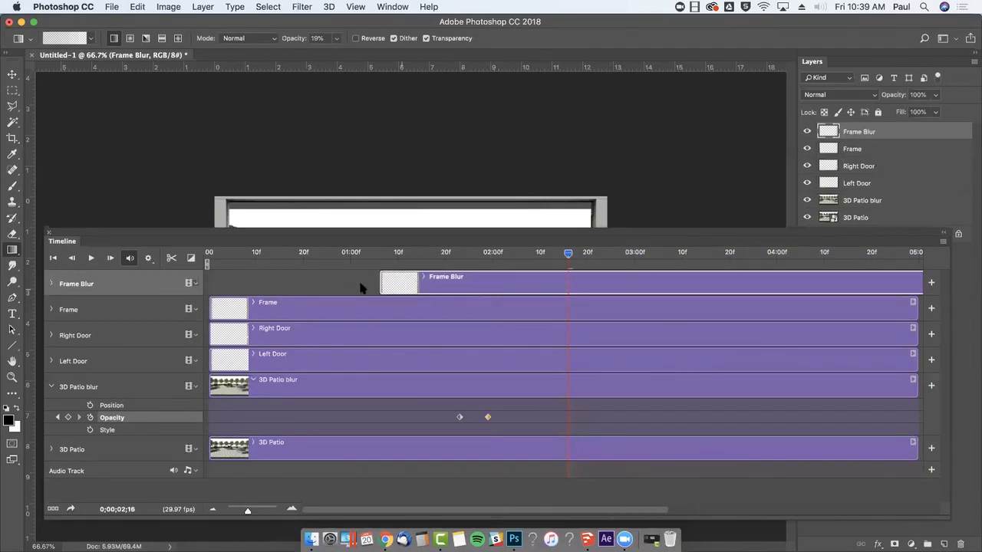
left_click_drag(497, 277, 756, 285)
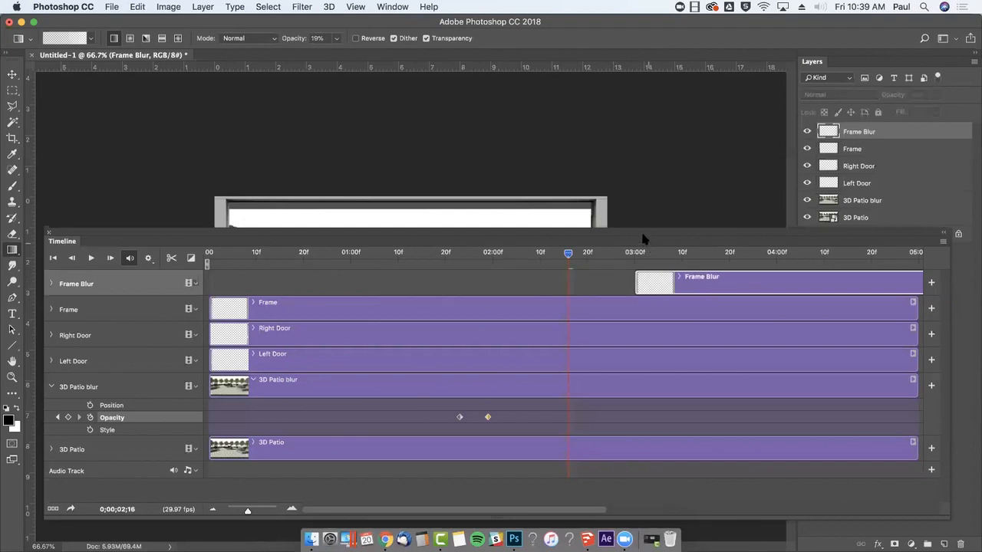
left_click_drag(651, 229, 644, 358)
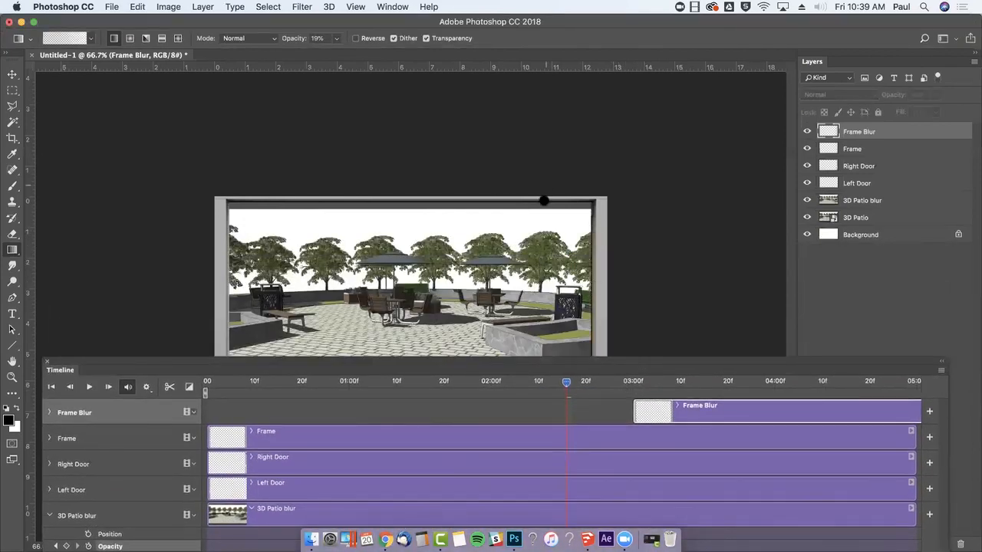
left_click_drag(566, 381, 619, 244)
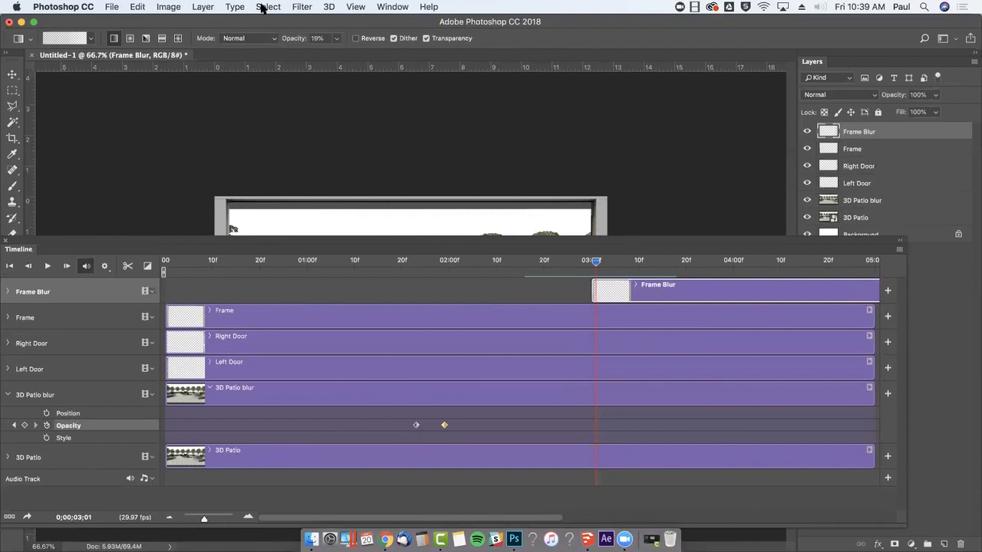
Step: Apply a Gaussian Blur with a radius of about 6 pixels to the Frame Blur layer
left_click(300, 7)
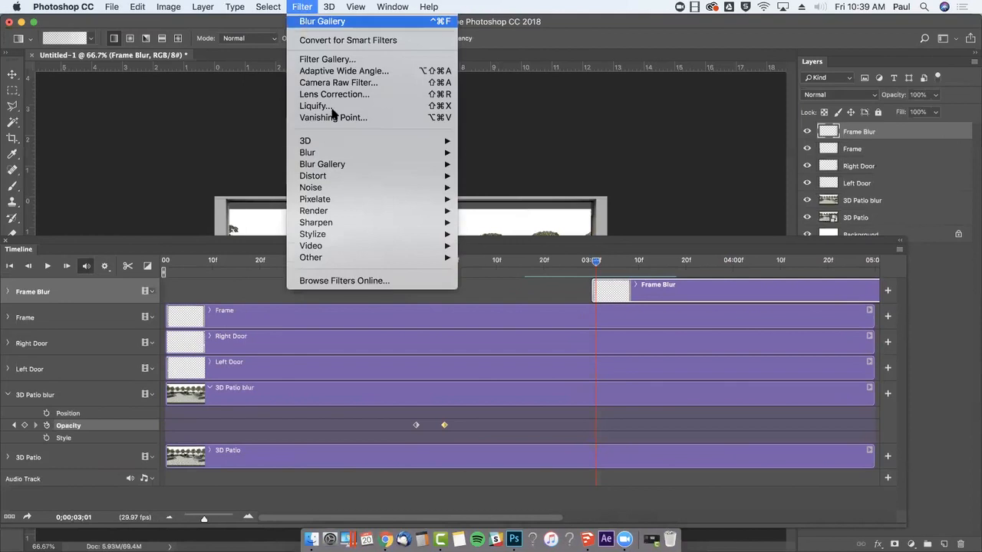
mouse_move(370, 155)
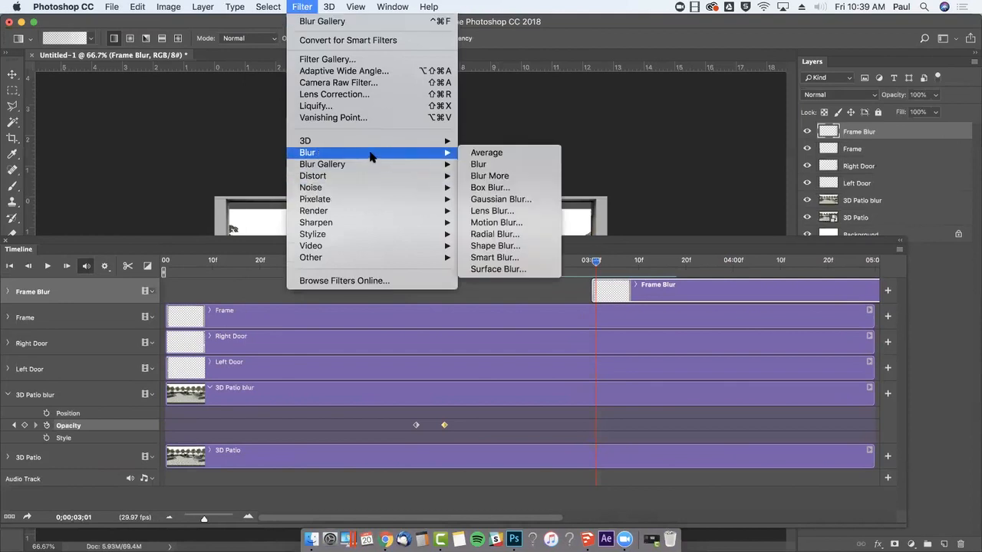
left_click(537, 199)
left_click_drag(598, 238, 602, 375)
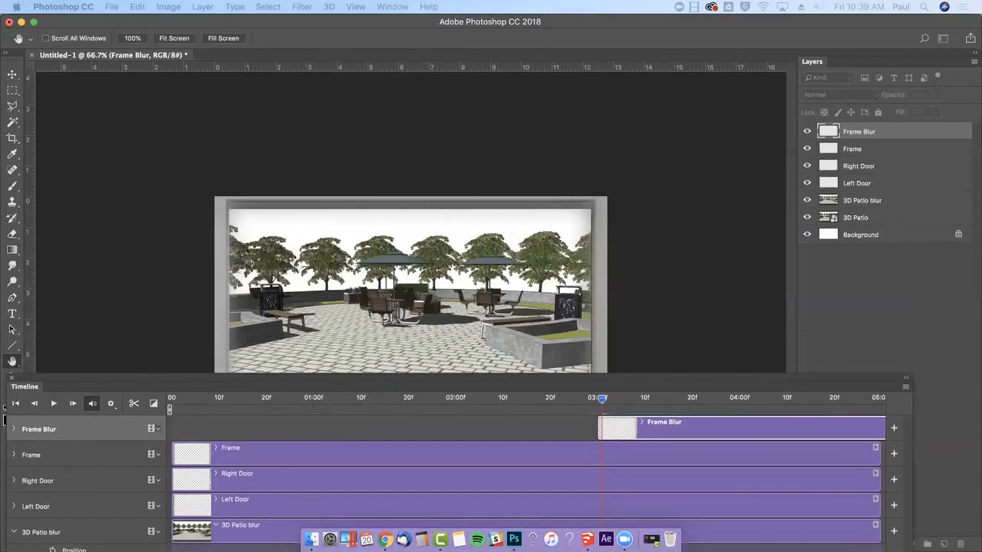
left_click(655, 323)
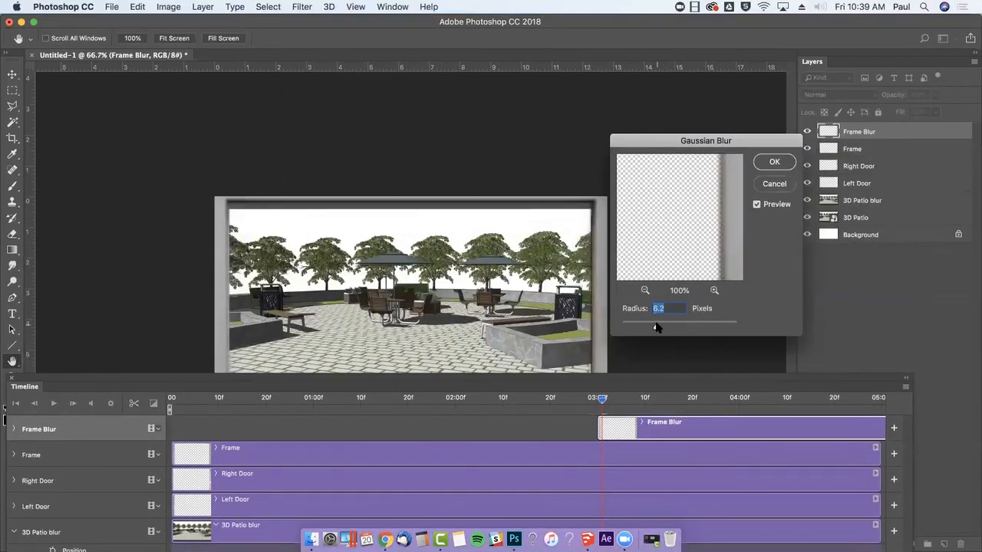
mouse_move(658, 328)
left_mouse_down()
mouse_move(643, 326)
mouse_move(658, 323)
left_mouse_up()
left_click(773, 162)
Step: Shift the Frame Blur clip earlier so it starts at about 20 frames past the one-second mark
left_click_drag(618, 378, 641, 329)
left_click_drag(639, 377, 572, 373)
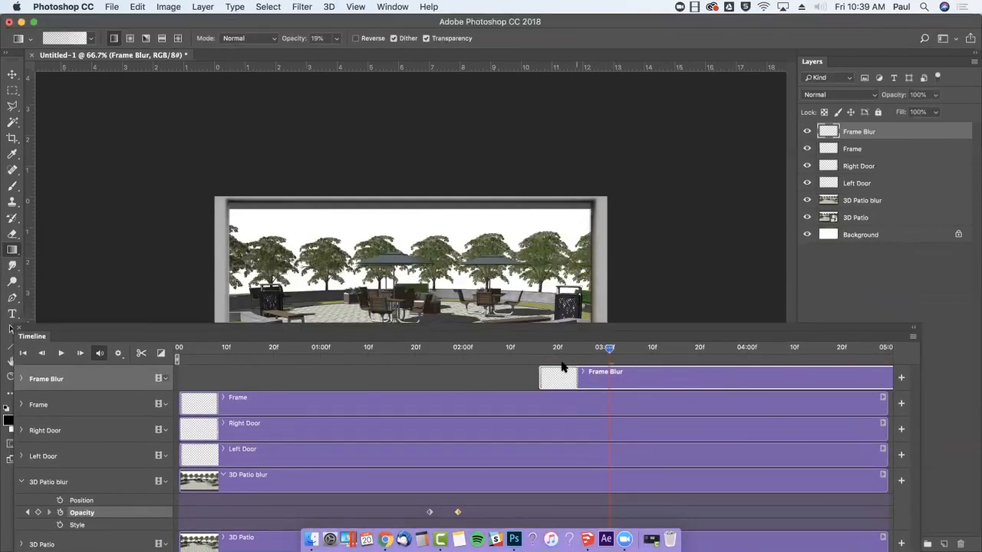
left_click_drag(541, 340, 515, 346)
left_click_drag(393, 354, 429, 362)
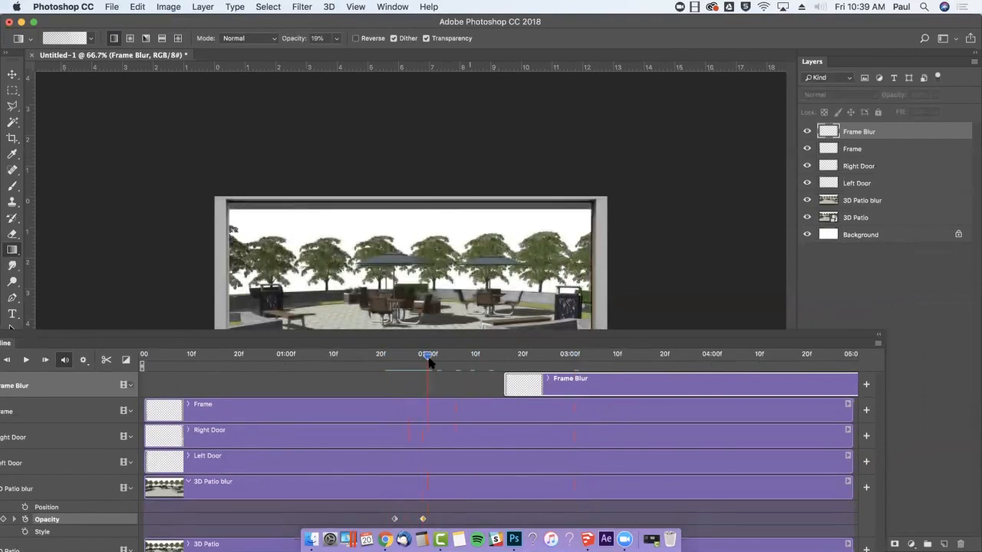
left_click_drag(555, 386, 484, 389)
left_click_drag(267, 341, 318, 255)
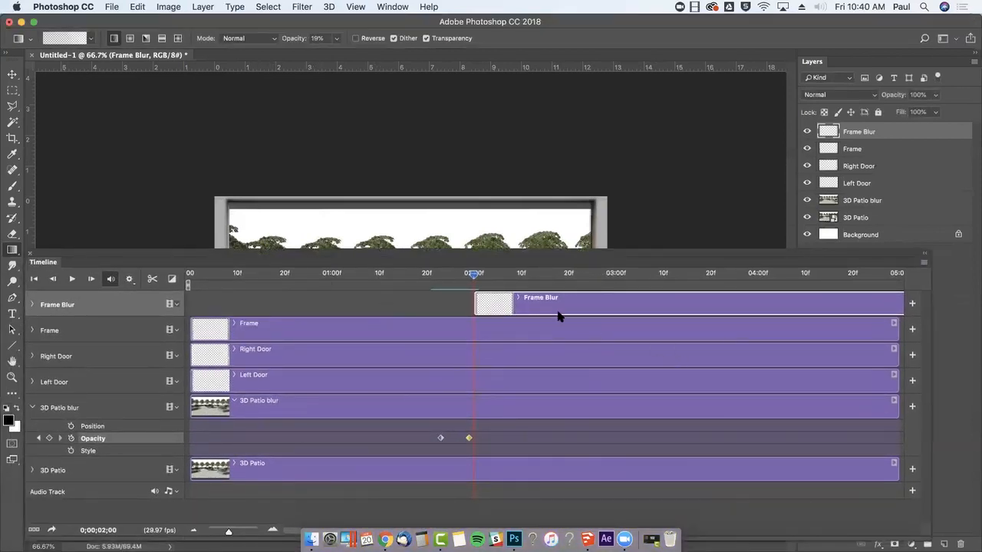
left_click_drag(565, 306, 513, 310)
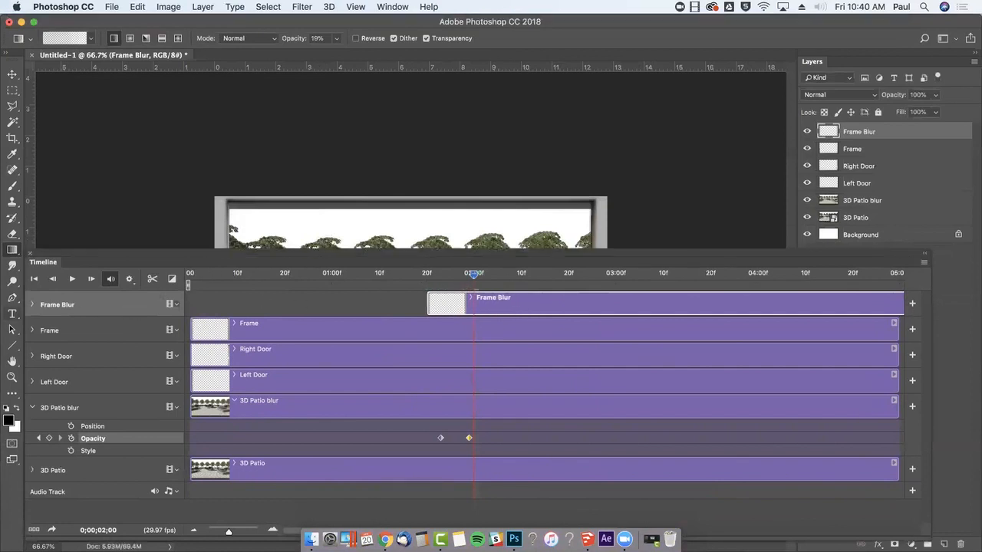
Step: Keyframe Frame Blur's opacity from 0% at 0;00;01;21 to 100% at 0;00;02;01
left_click(32, 304)
left_click_drag(473, 274, 430, 274)
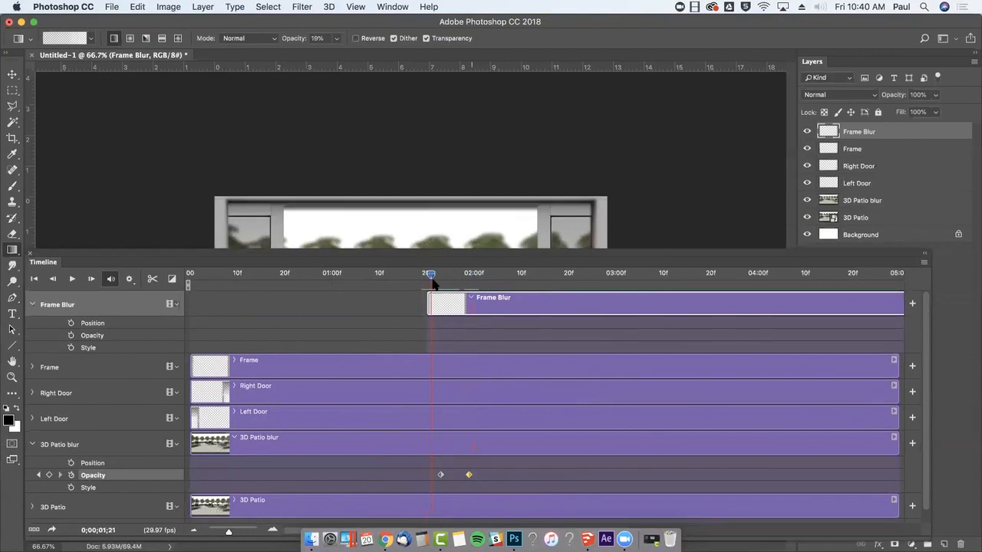
left_click(71, 336)
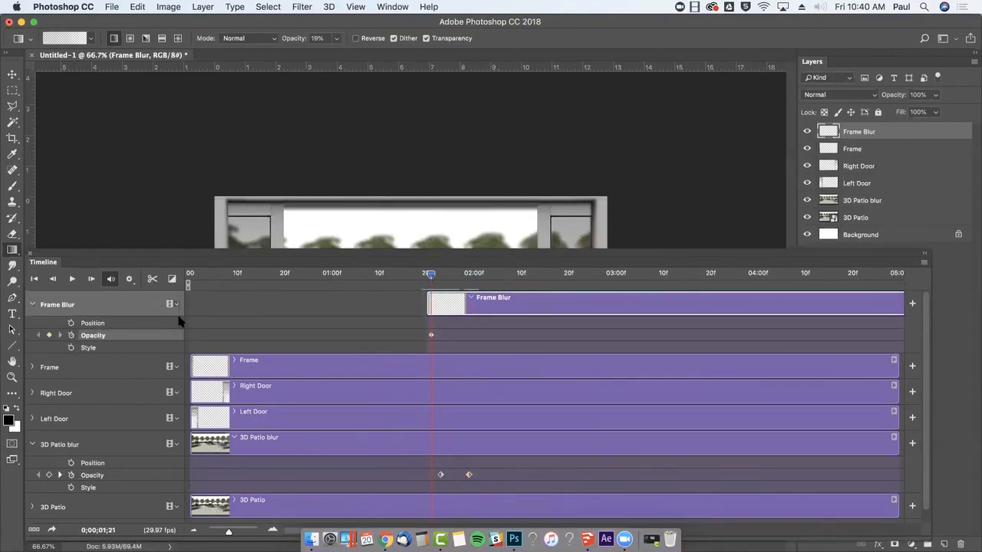
left_click_drag(935, 94, 878, 110)
left_click_drag(429, 275, 477, 274)
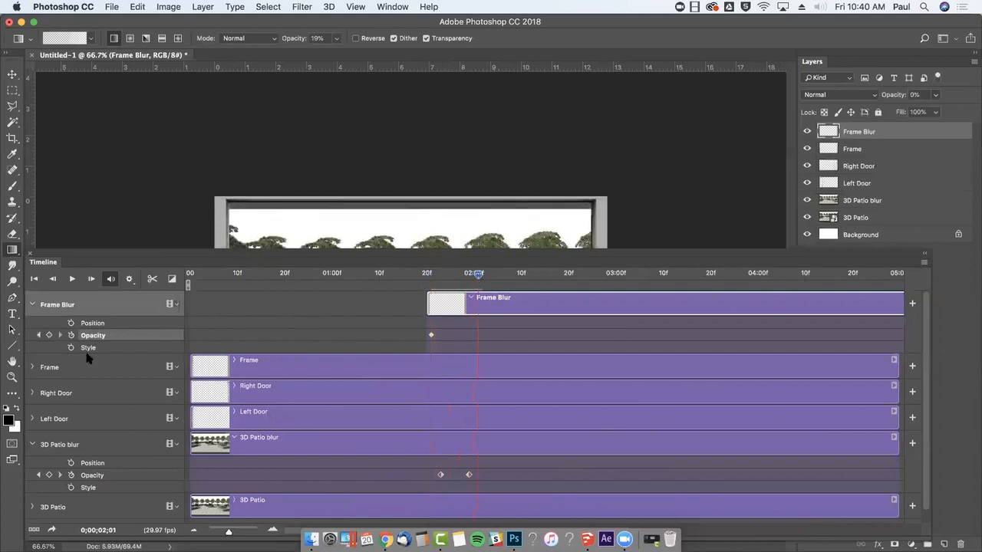
left_click_drag(935, 95, 973, 112)
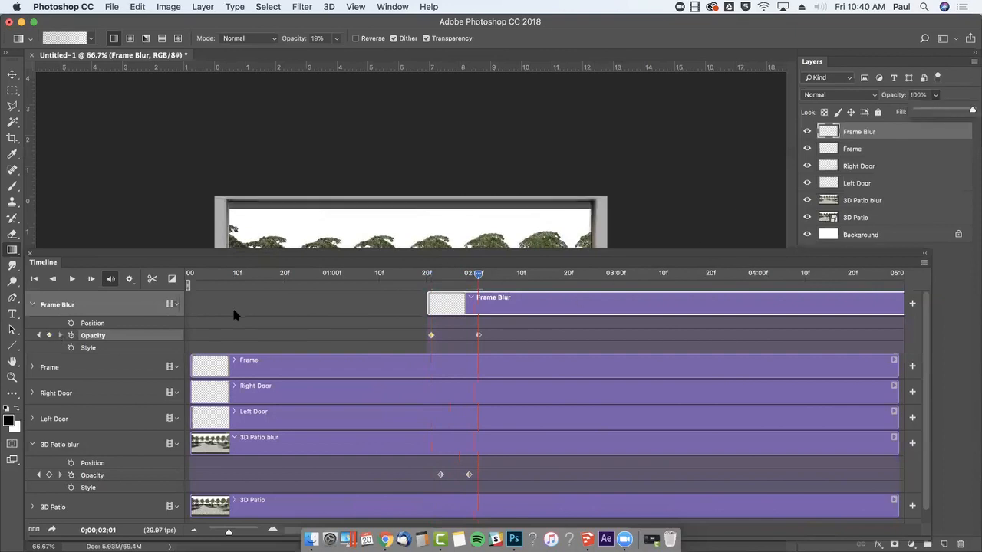
Step: Trim the end of the Frame clip back to about the two-second mark, near Frame Blur's second opacity keyframe
left_click(250, 361)
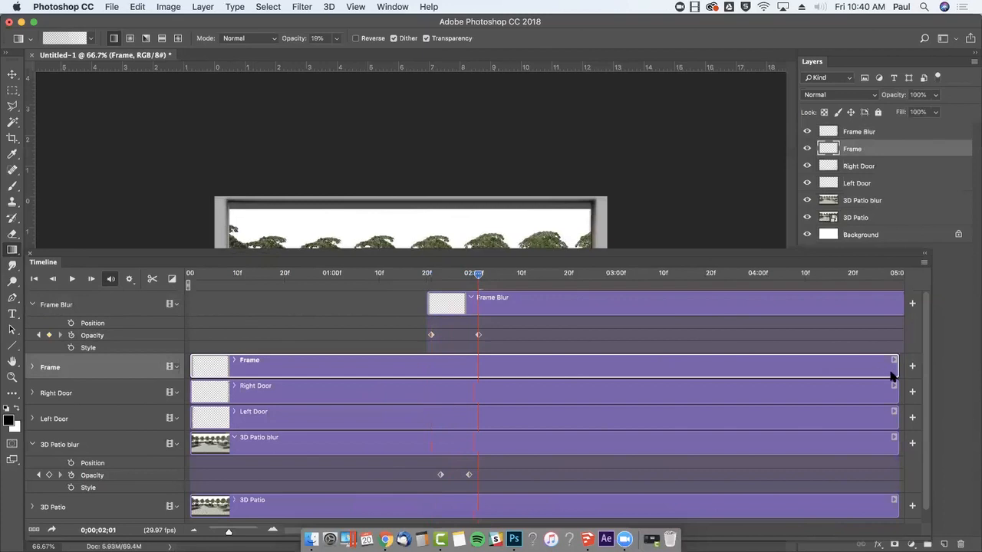
left_click_drag(892, 376, 474, 369)
Step: Change the screen mode to show the whole canvas and replay the animation from about 15 frames to check the frame's blur transition
left_click_drag(510, 254, 516, 441)
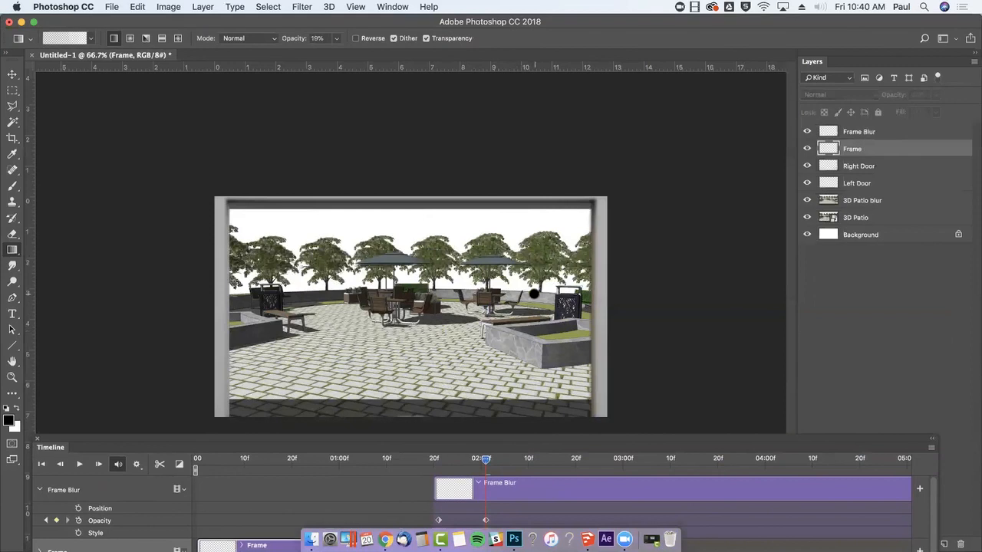
key("f")
left_click_drag(485, 460, 357, 459)
key("space")
key("space")
left_click_drag(630, 460, 265, 470)
key("space")
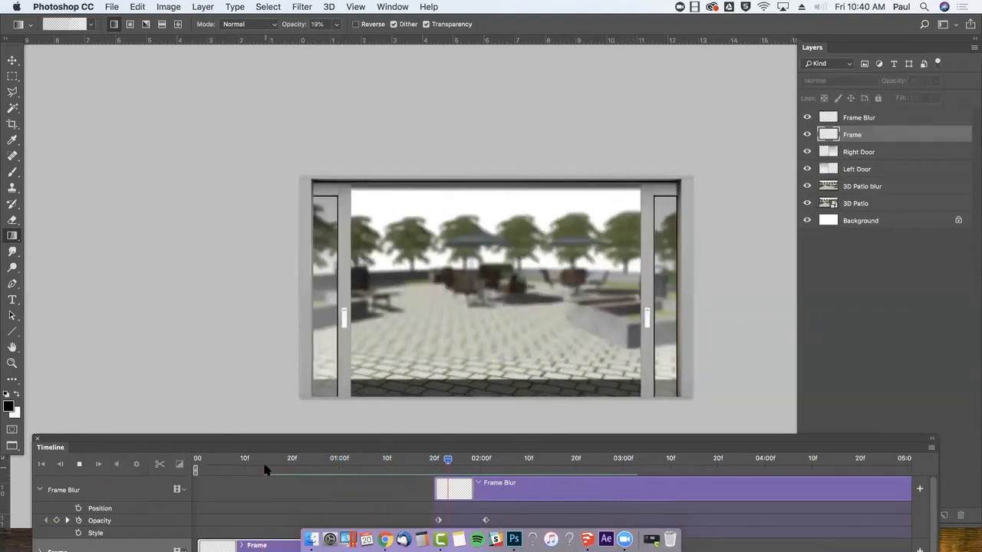
key("space")
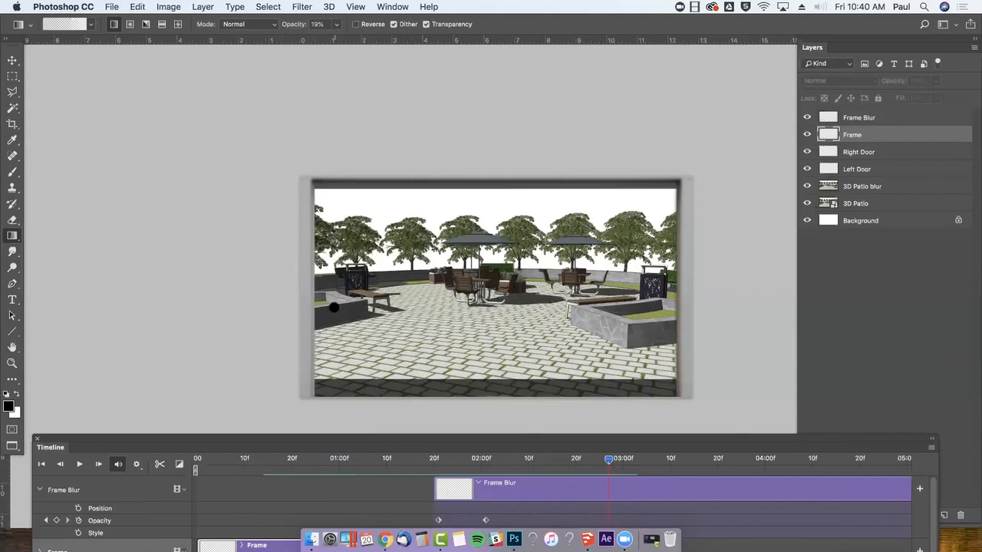
key("space")
key("space")
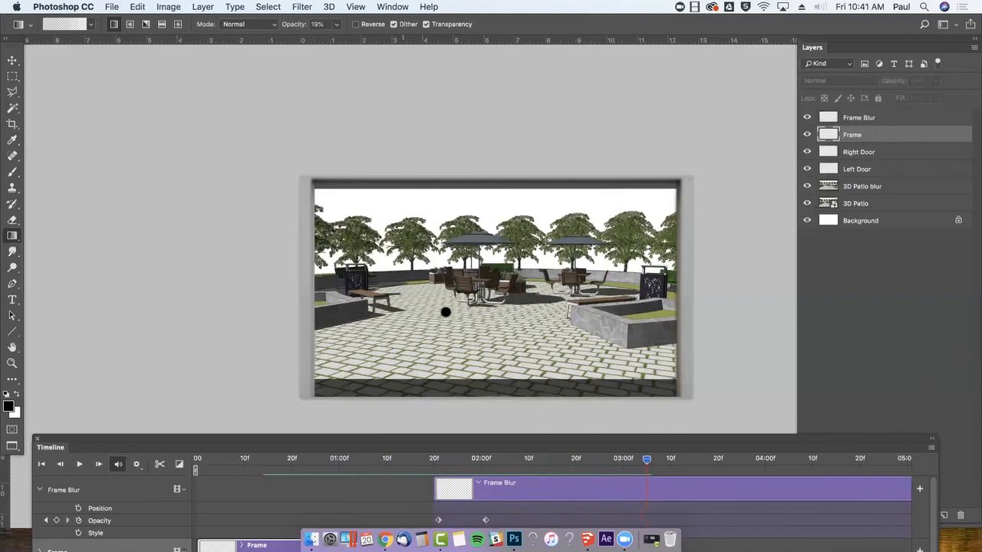
Step: Examine the Render Video export settings, including the H.264 format and Document Size, without rendering the animation
left_click_drag(699, 447, 683, 263)
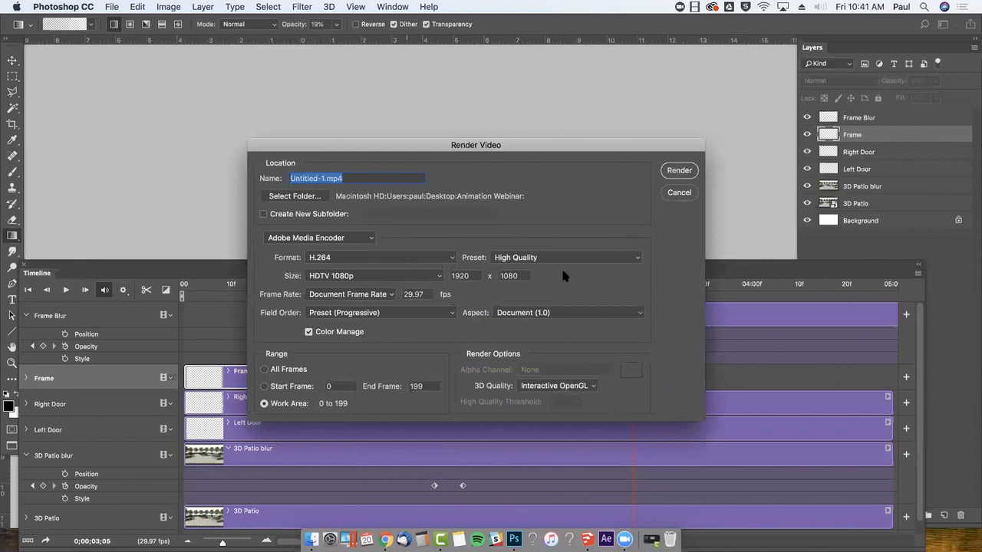
left_click(452, 259)
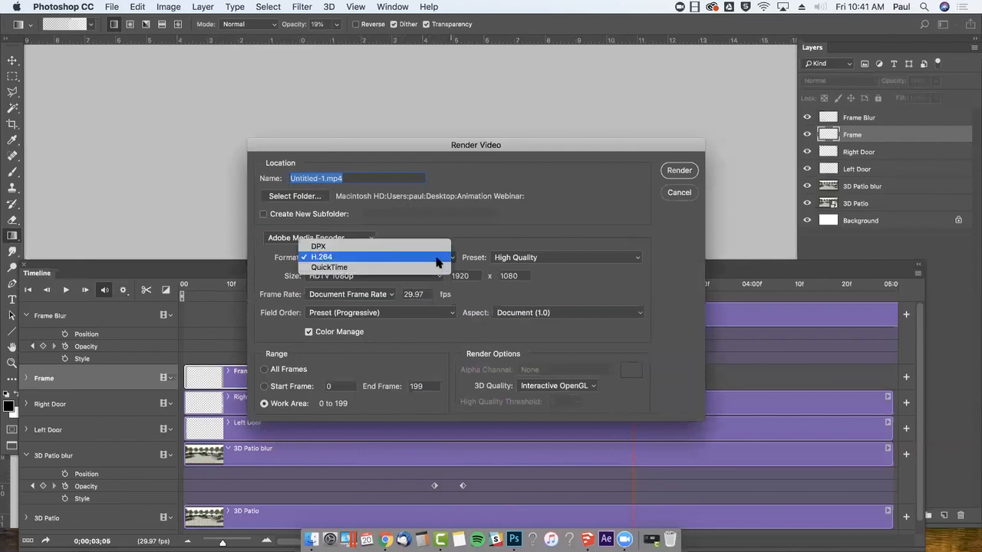
left_click(437, 260)
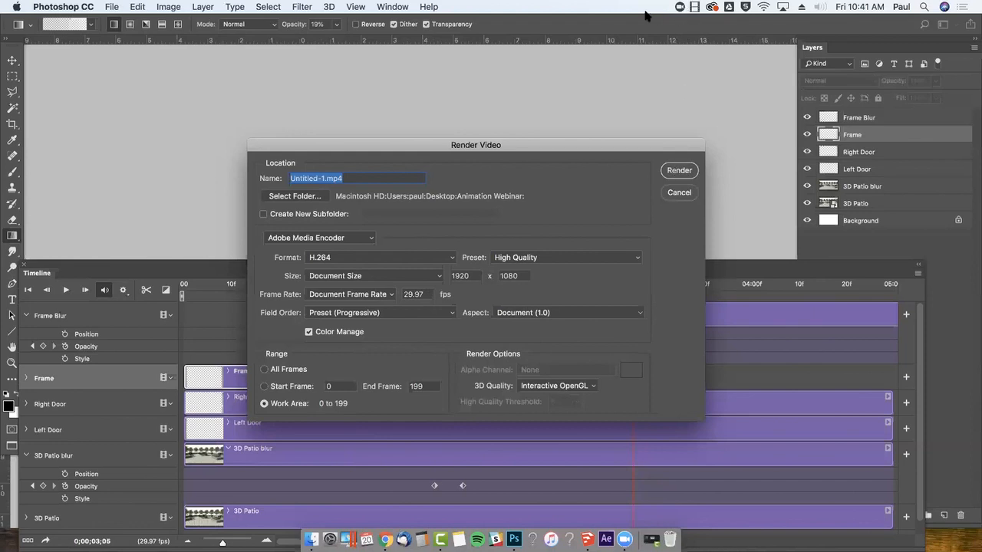
left_click(674, 194)
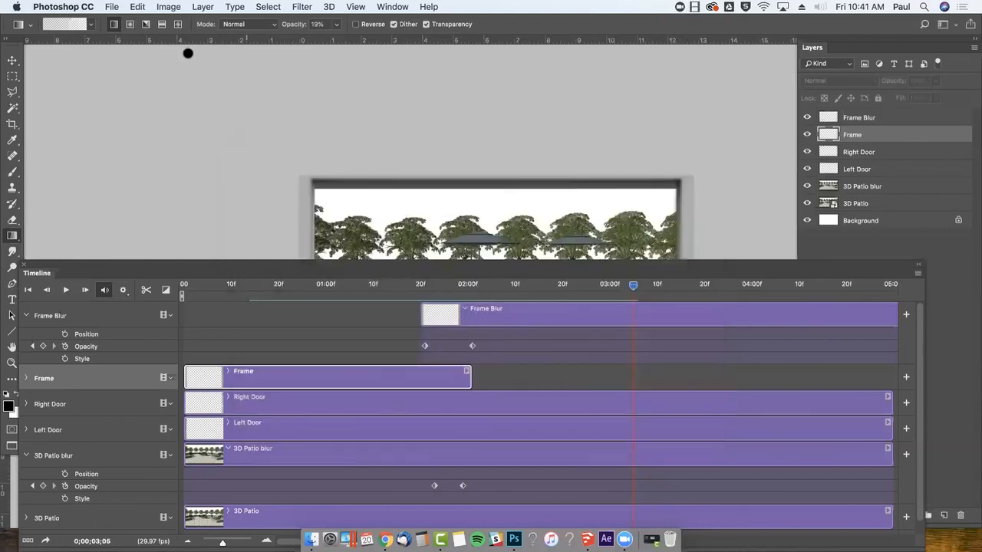
left_click(115, 7)
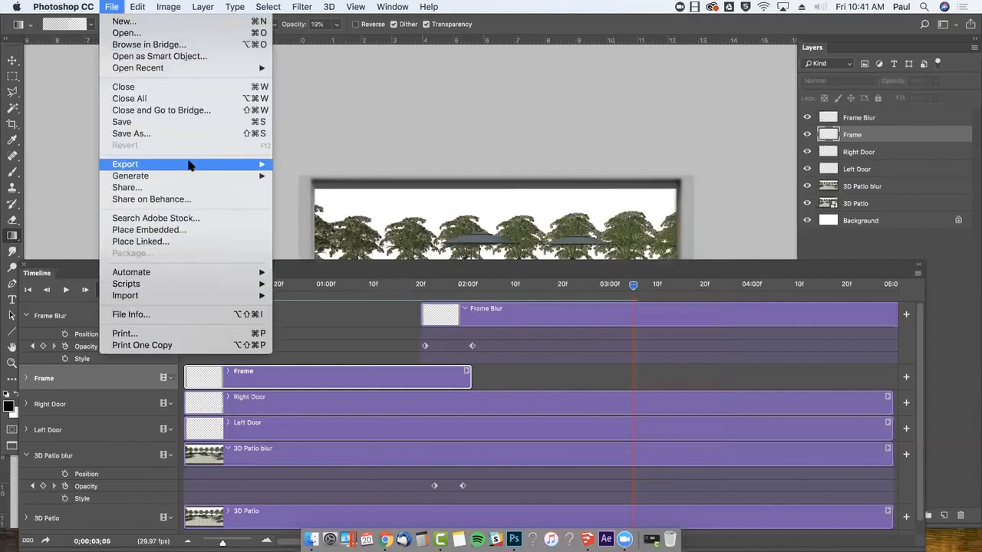
mouse_move(190, 163)
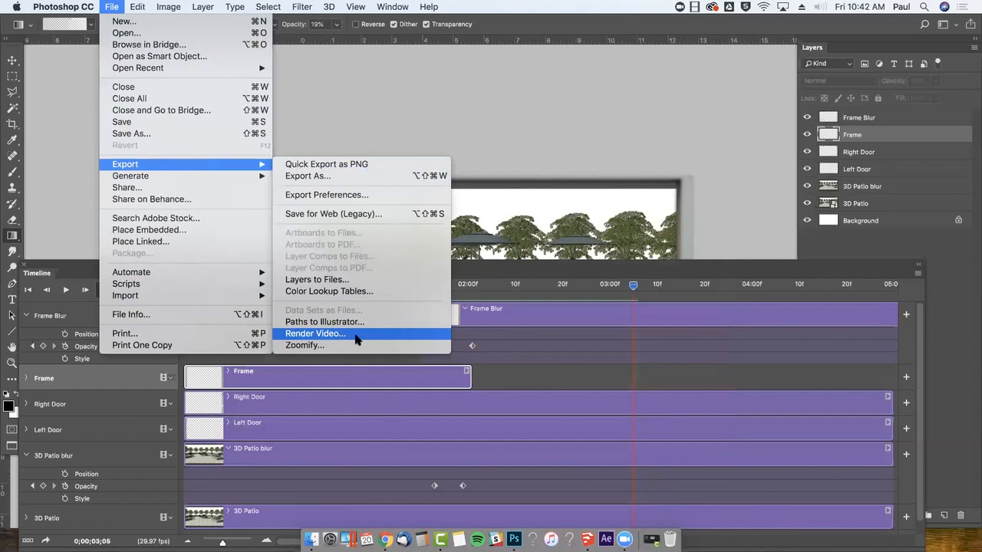
left_click(331, 332)
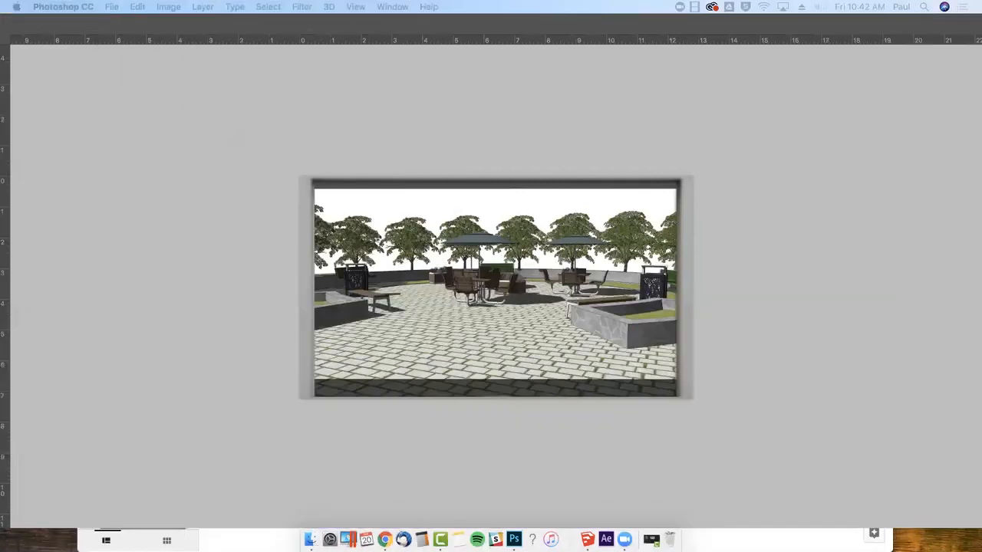
Step: Switch to the Webinar: Animations presentation in Google Slides, present it from the Animation Test Run slide and advance to the closing slide
key("ctrl+Up")
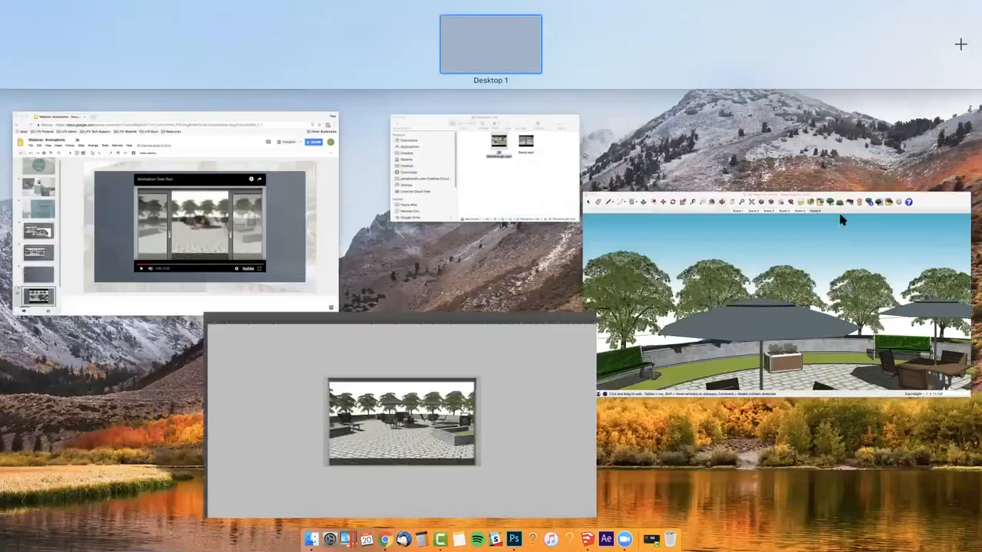
left_click(192, 238)
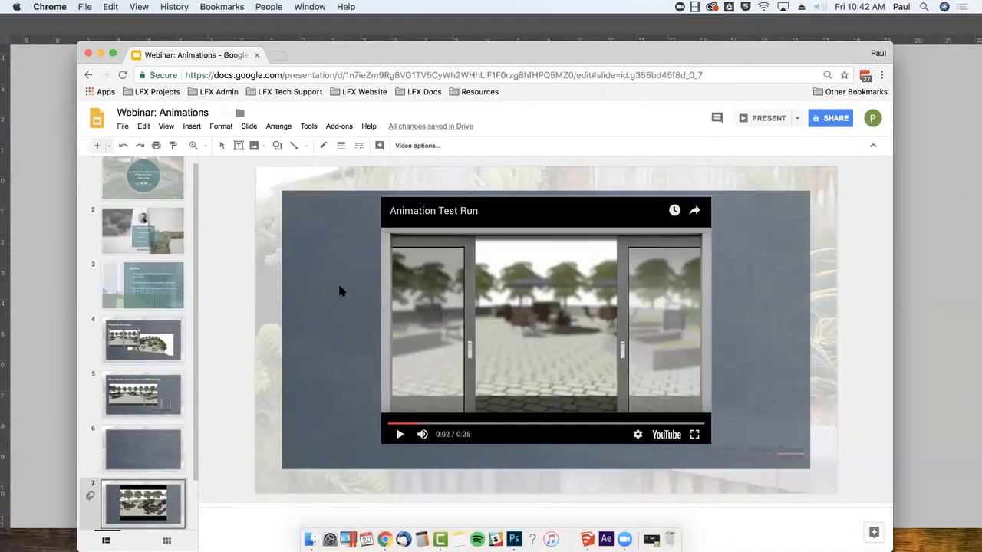
left_click(776, 120)
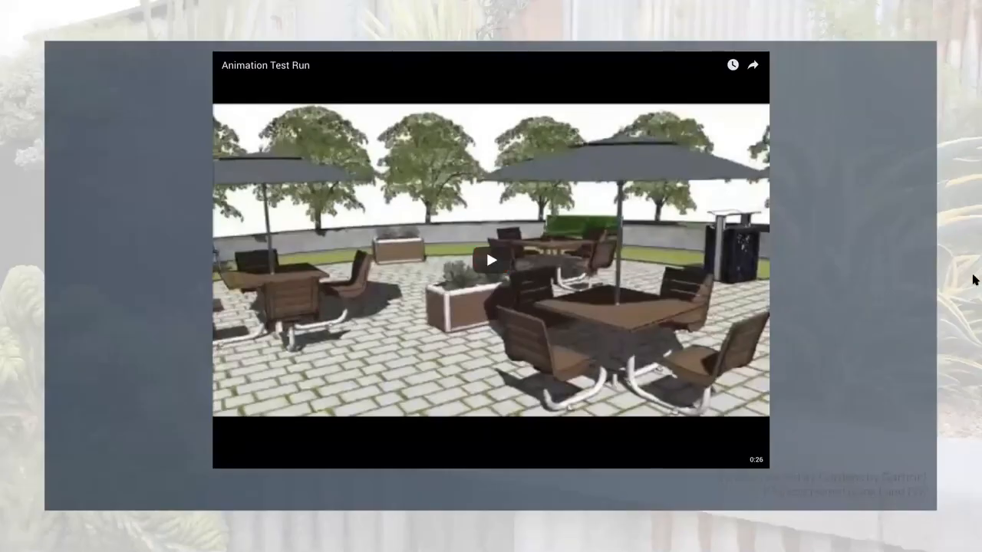
left_click(975, 279)
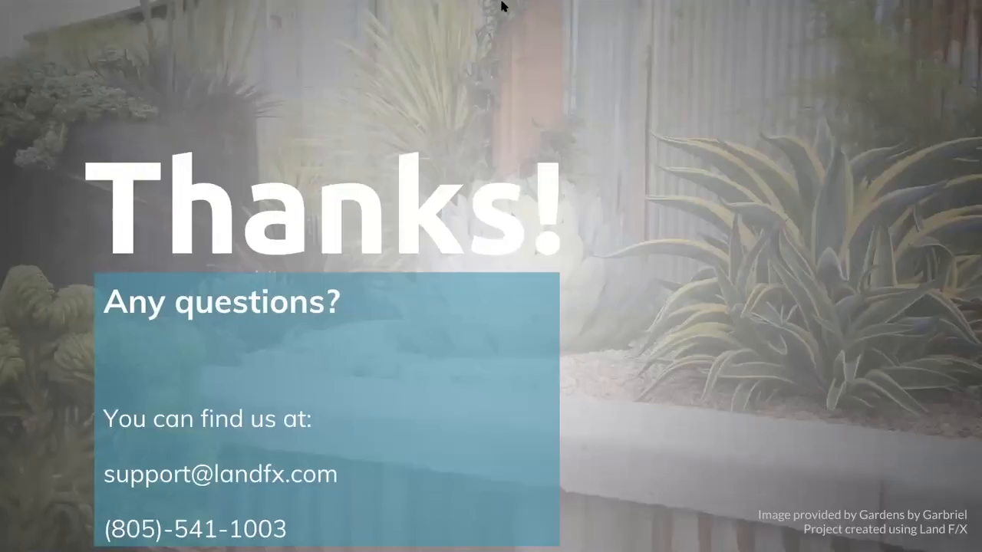
mouse_move(245, 26)
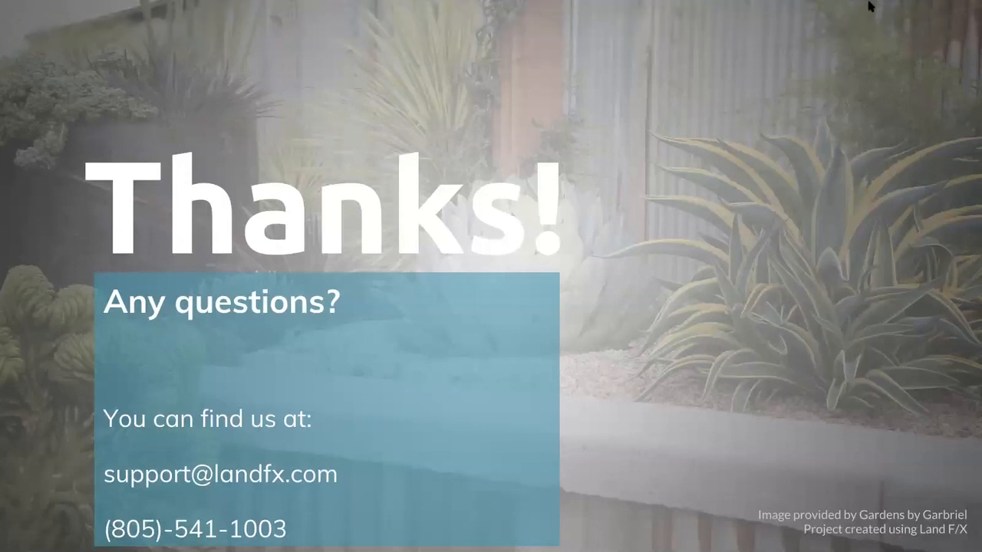